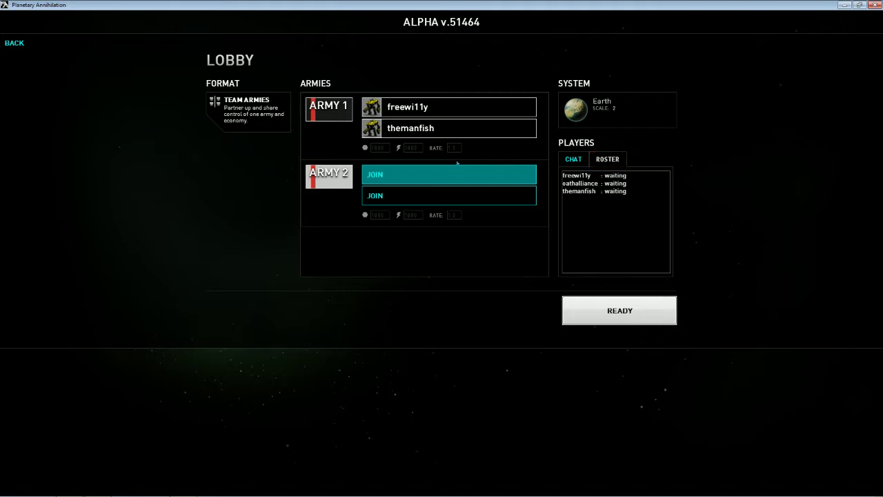
Take the open slot under Army 2 so each army has two players.
left_click(457, 162)
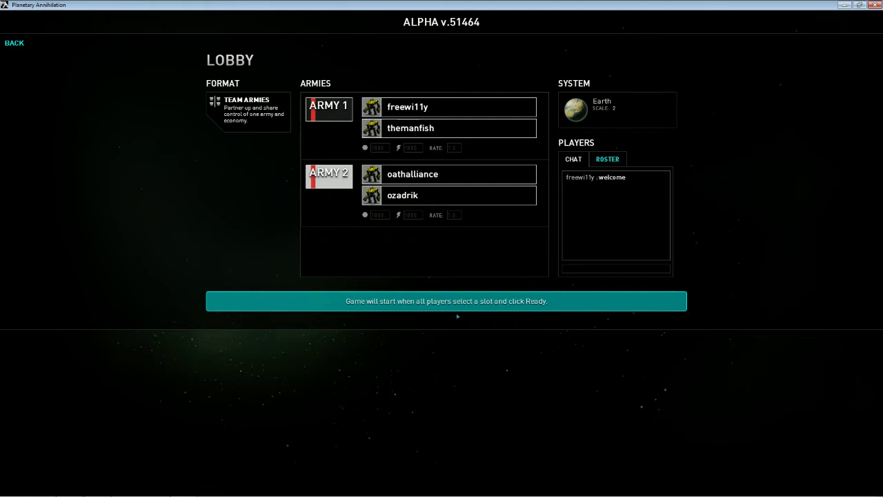
left_click(608, 159)
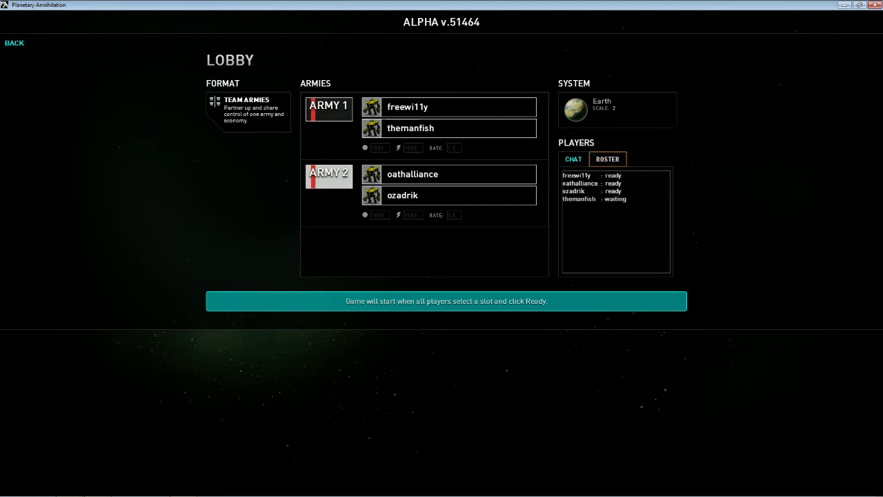
left_click(558, 147)
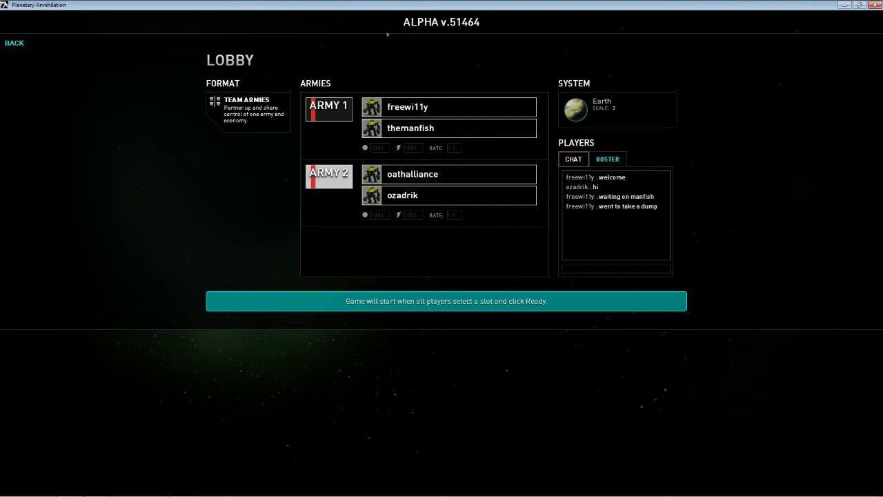
Recheck players' ready status in the roster, then return to the chat log.
left_click(586, 144)
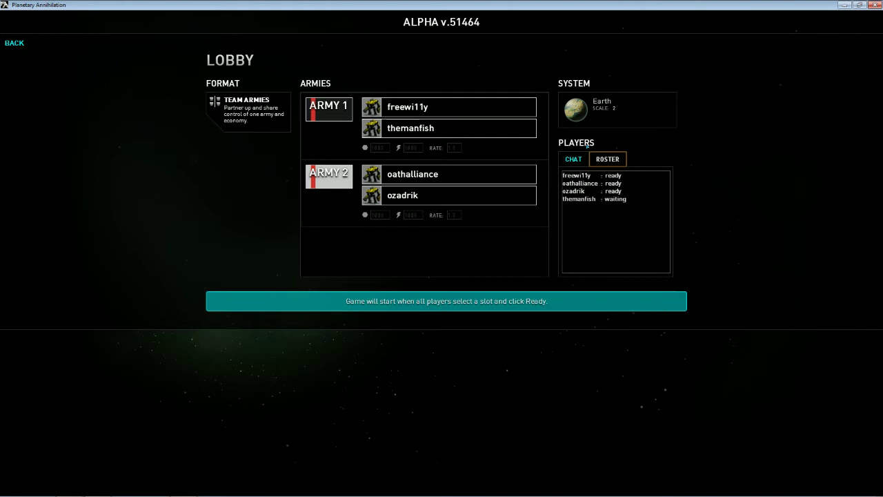
left_click(573, 159)
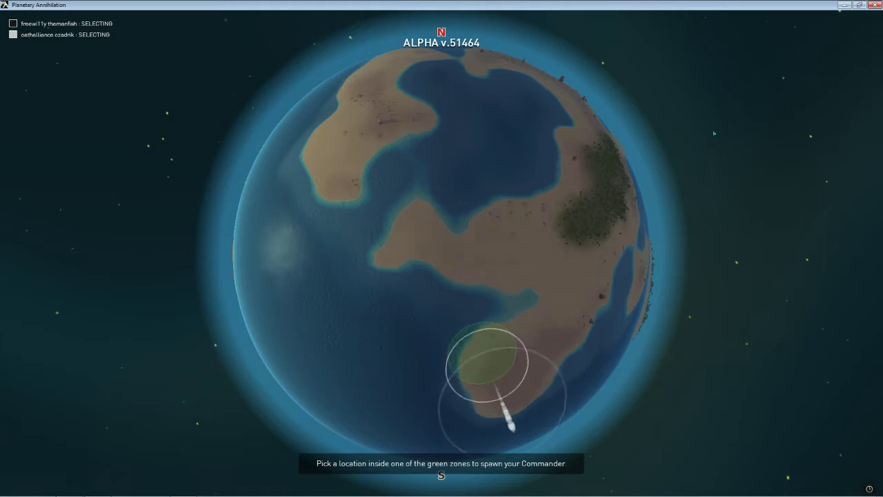
Ask teammates where to land and survey the globe toward both poles.
key("Return")
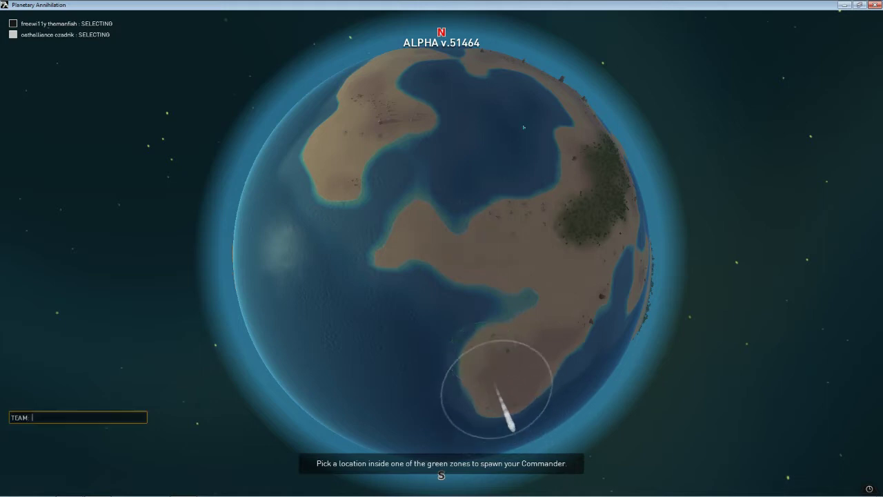
type("w")
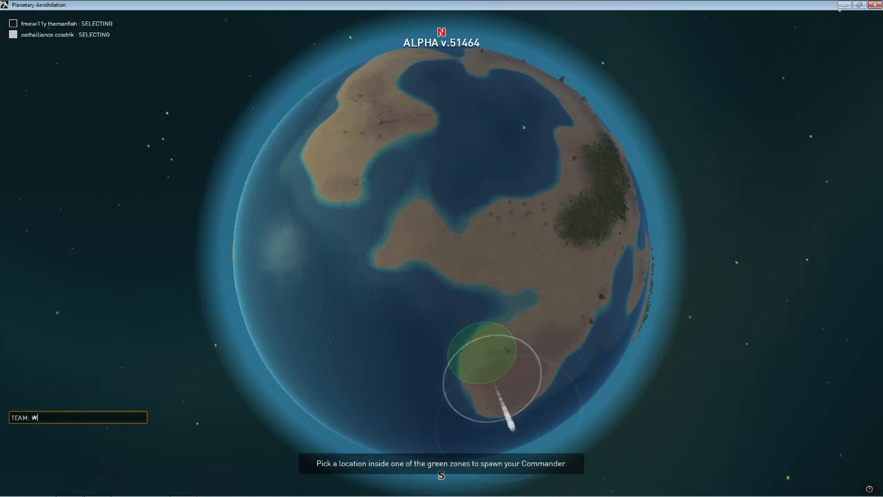
type("her")
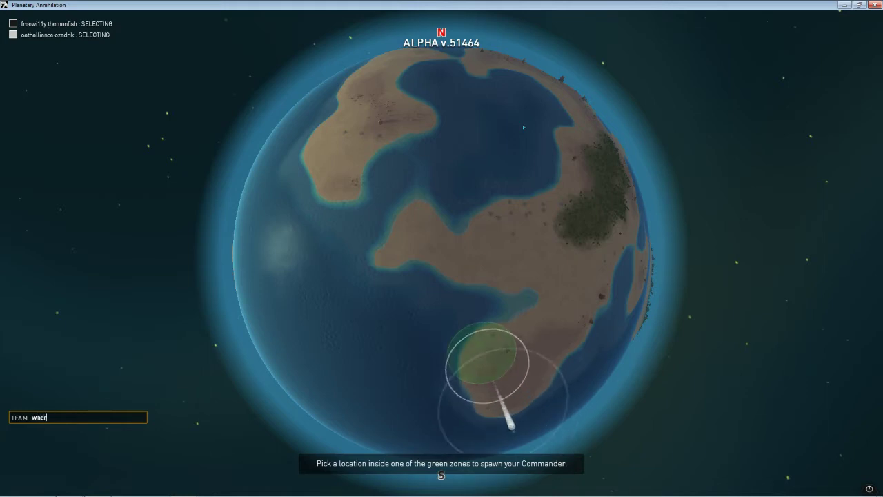
type("e should")
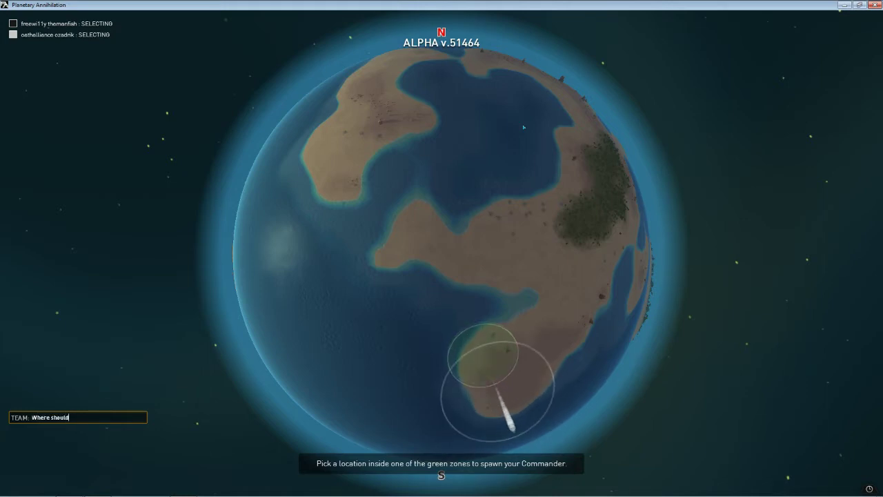
type(" we land?")
key("Return")
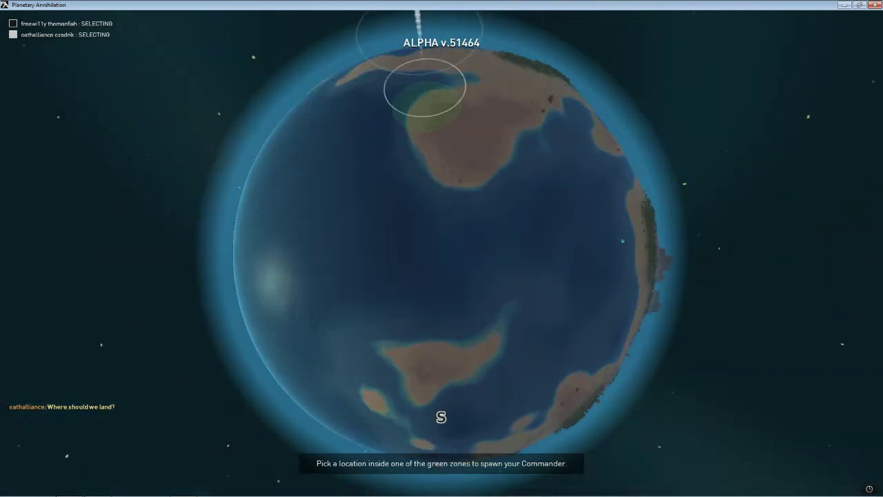
scroll(447, 129, "up", 2)
scroll(447, 129, "up", 5)
scroll(447, 129, "down", 5)
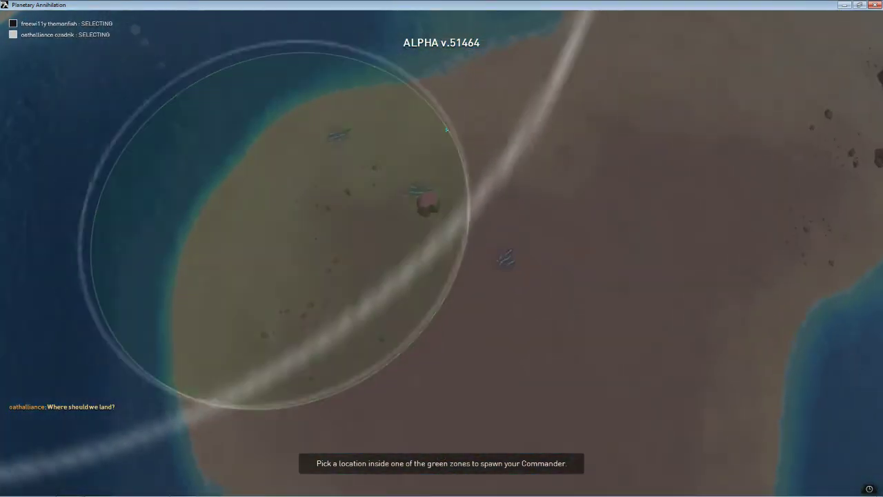
key("Up")
key("Up")
key("Up")
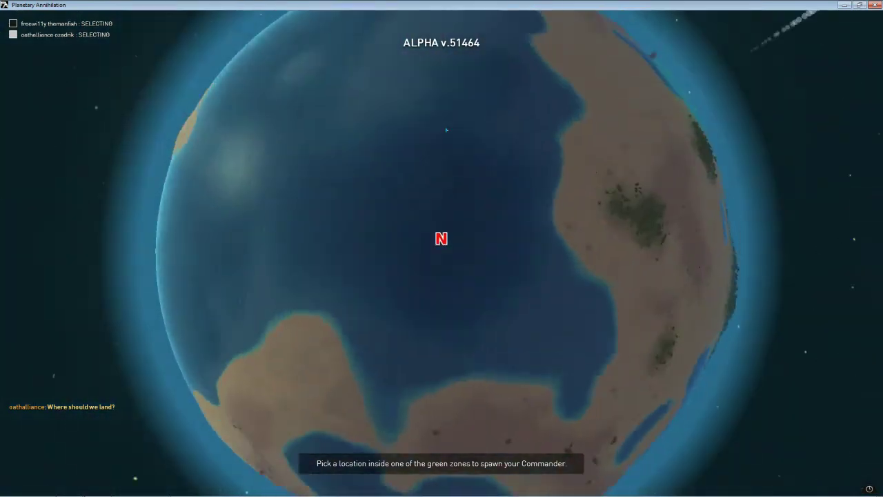
key("Down")
key("Down")
key("Down")
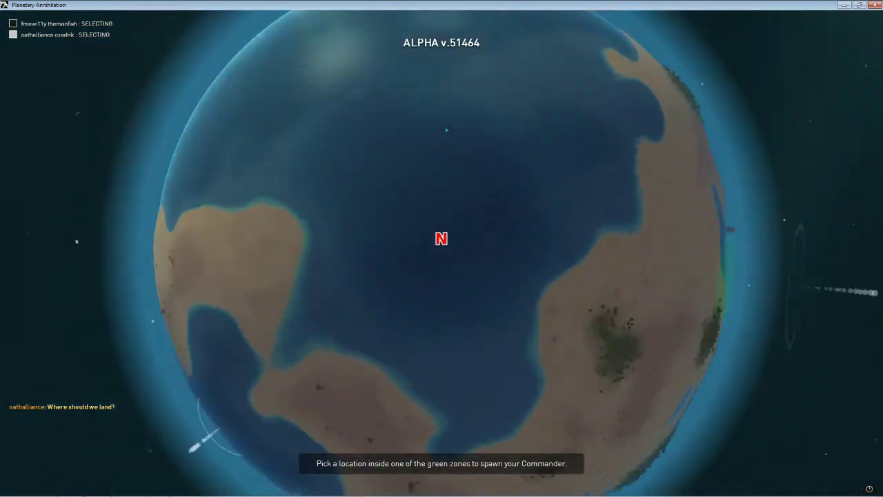
scroll(476, 133, "up", 3)
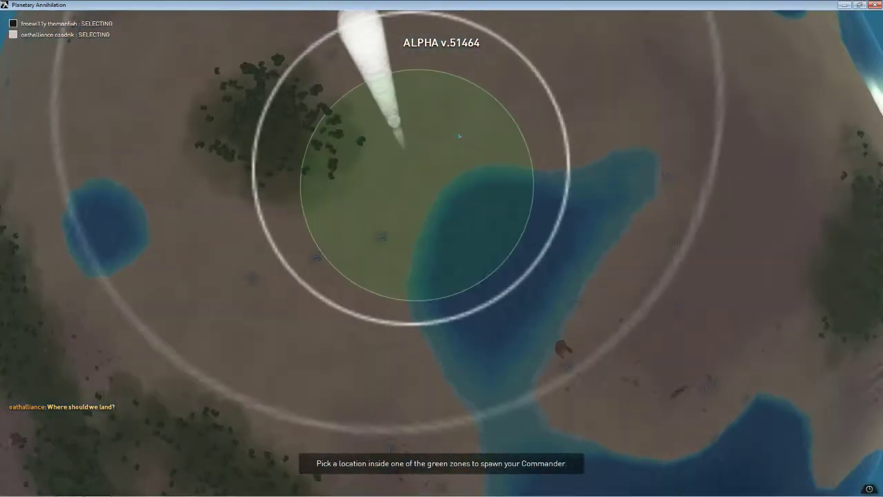
scroll(469, 138, "down", 4)
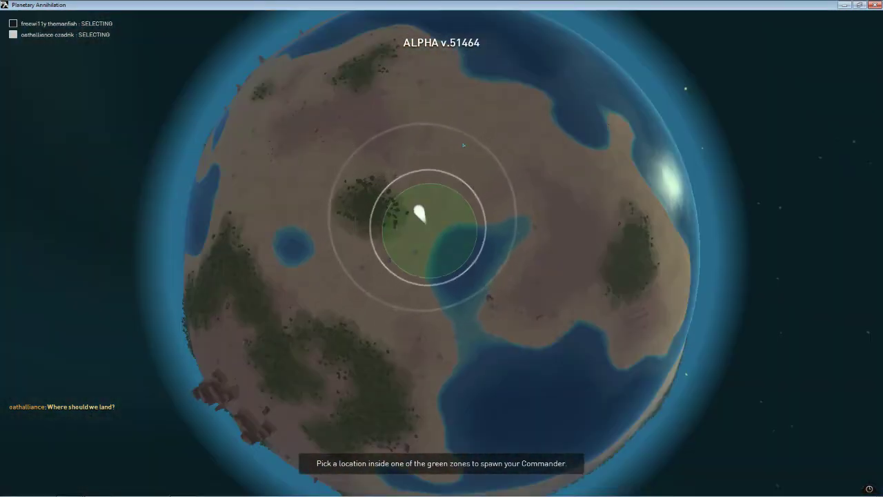
key("Down")
key("Down")
key("Down")
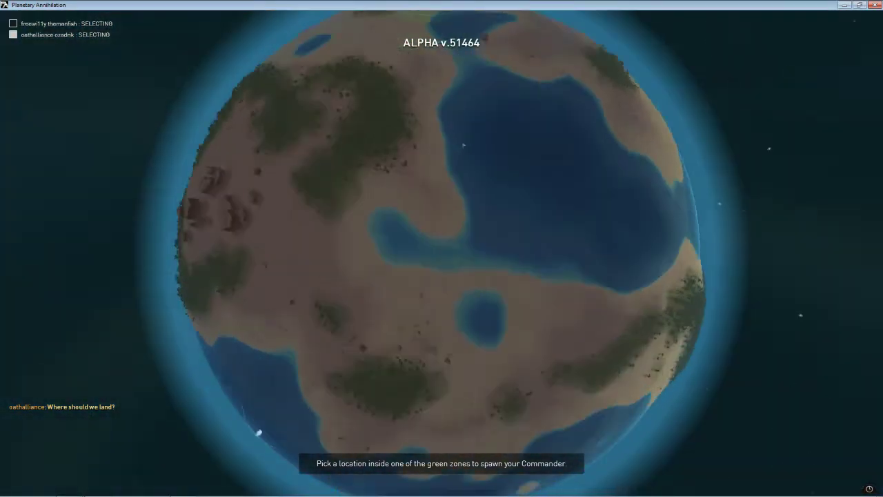
key("Up")
key("Up")
key("Up")
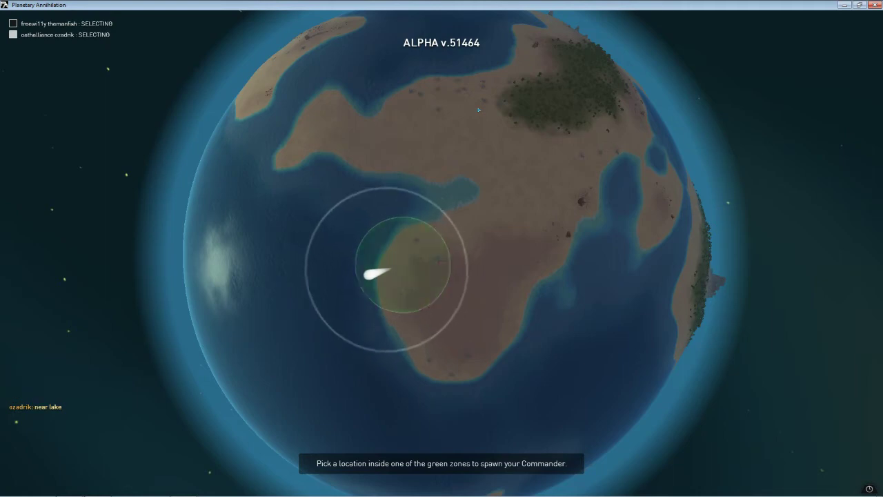
key("Down")
key("Down")
key("Down")
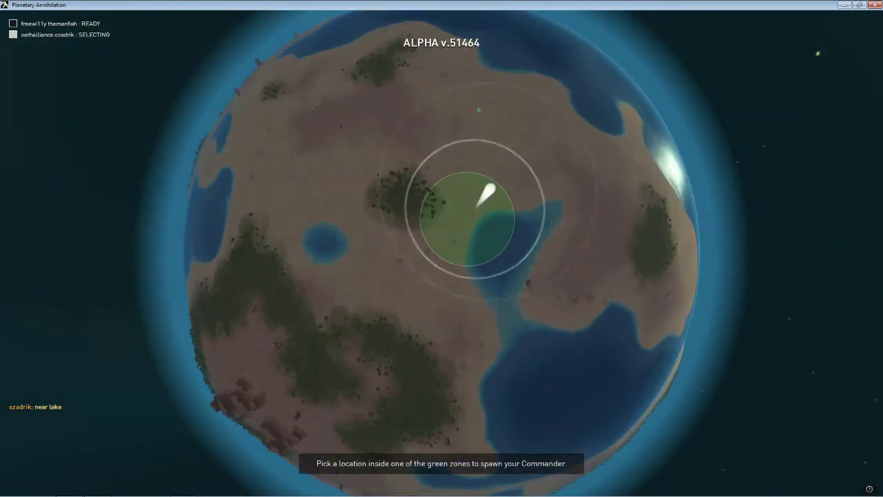
Ask about the ocean and 'North or mid?', then target a green-zone landing spot.
key("Return")
type("u")
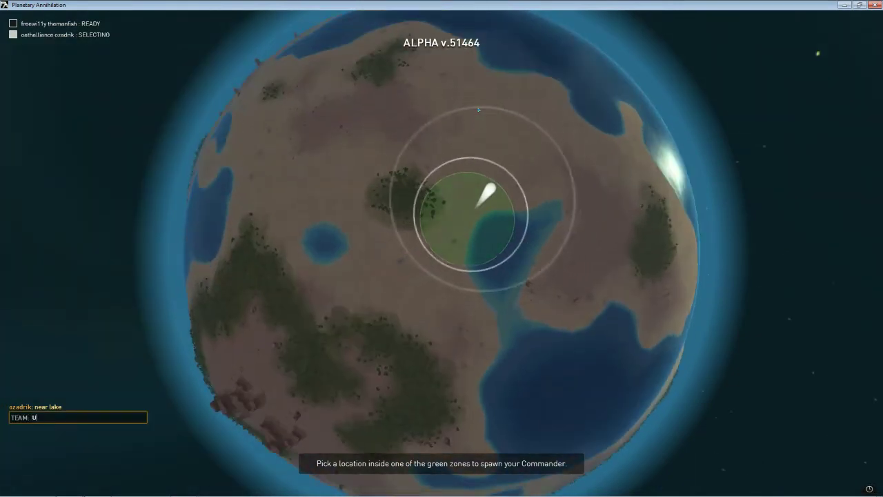
type("Uhh...")
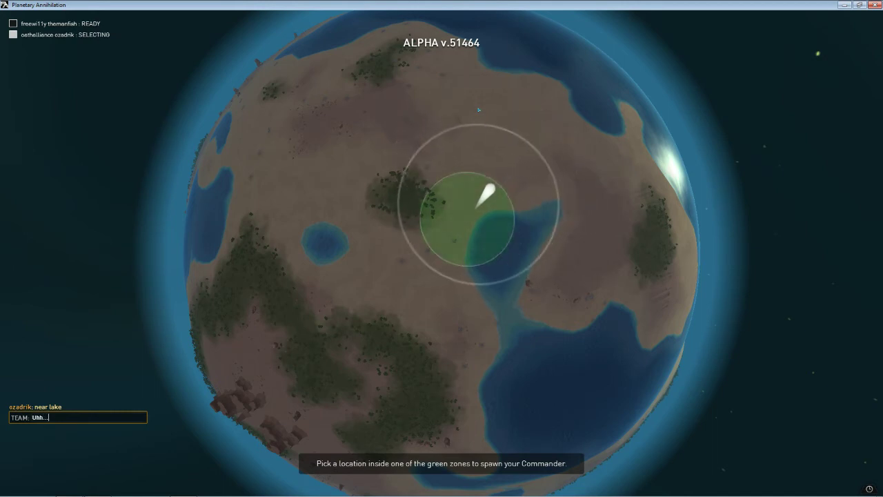
type("you meas")
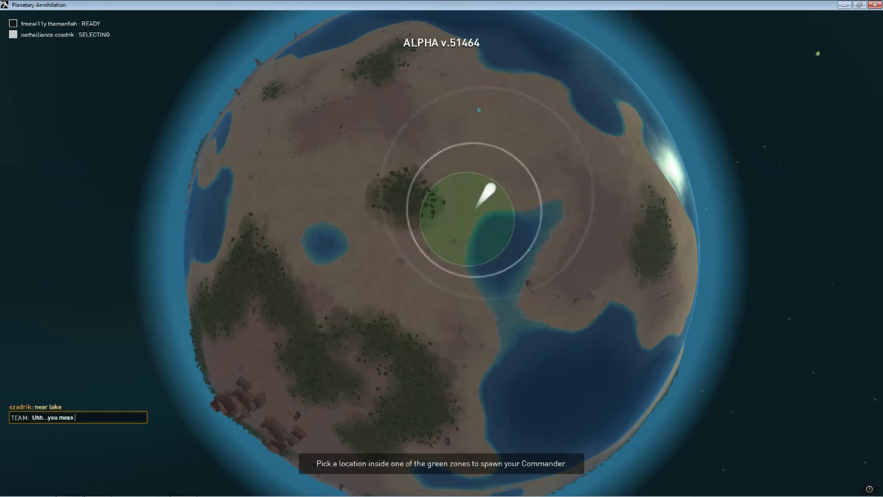
key("BackSpace")
type("n oce")
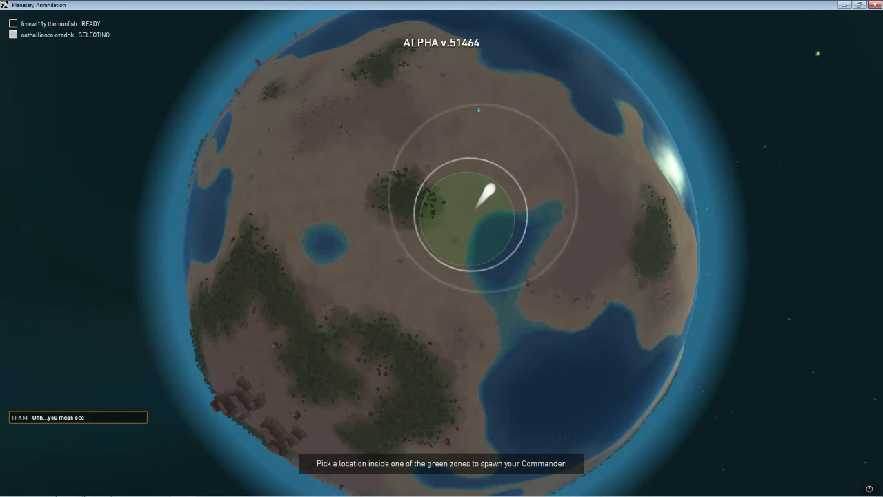
type("an?")
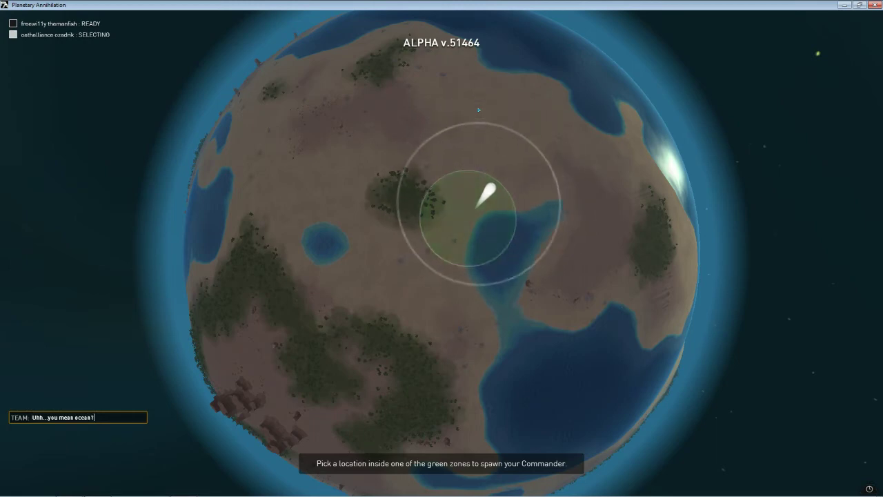
key("Return")
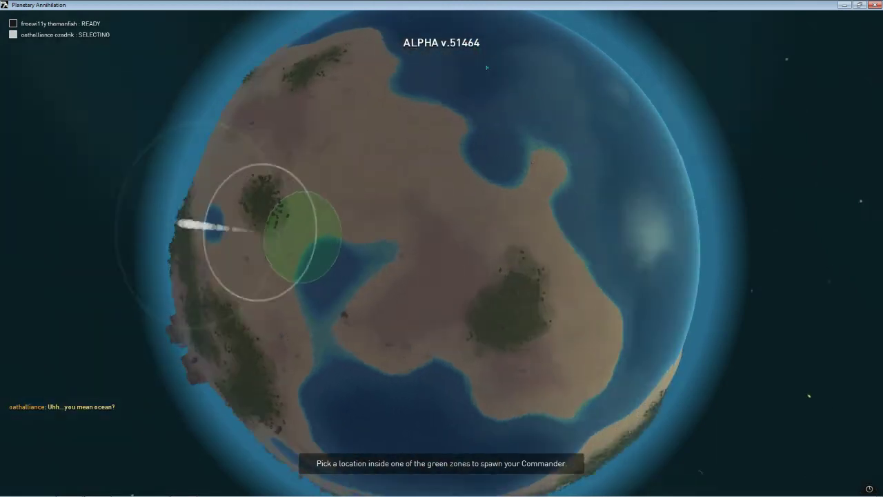
key("Up")
key("Up")
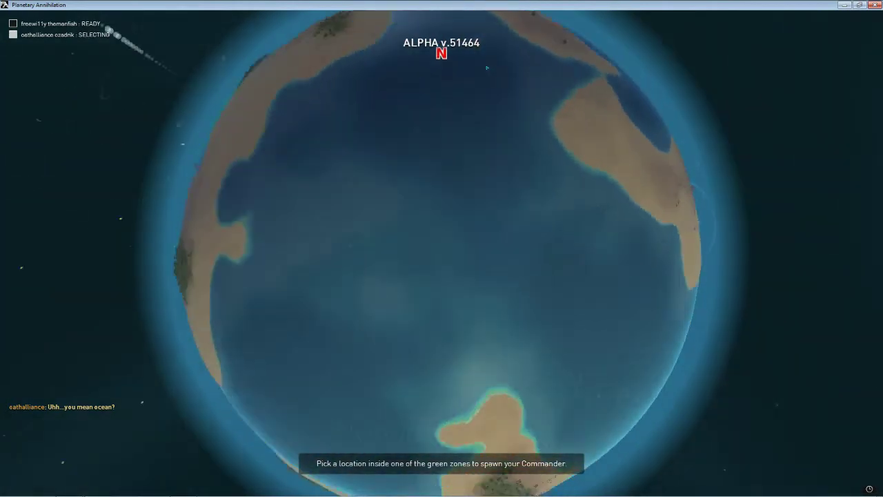
key("Right")
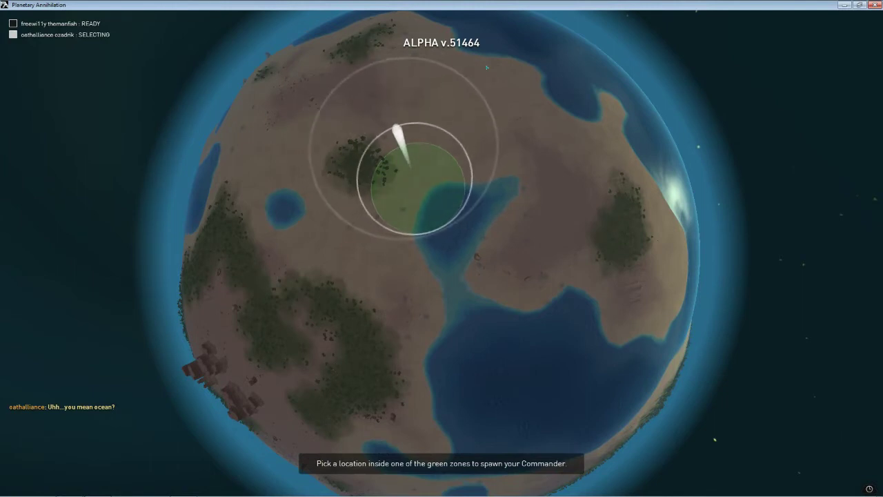
key("Return")
type("North or mid?")
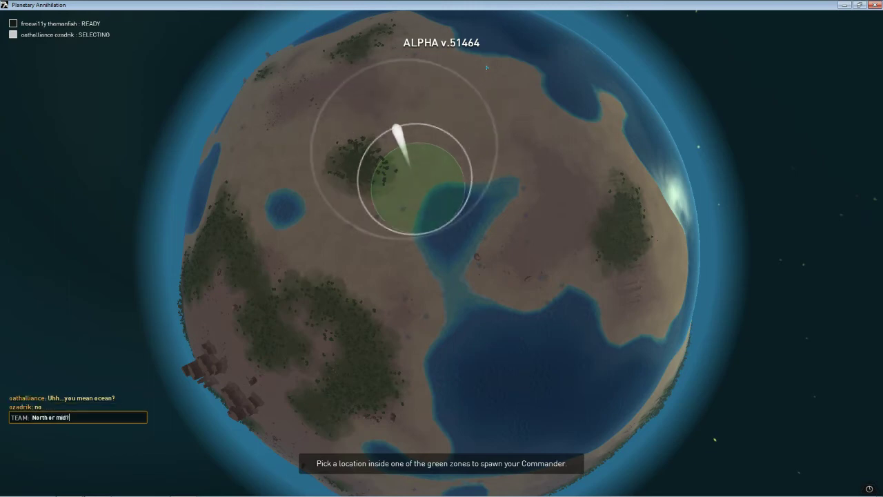
key("Return")
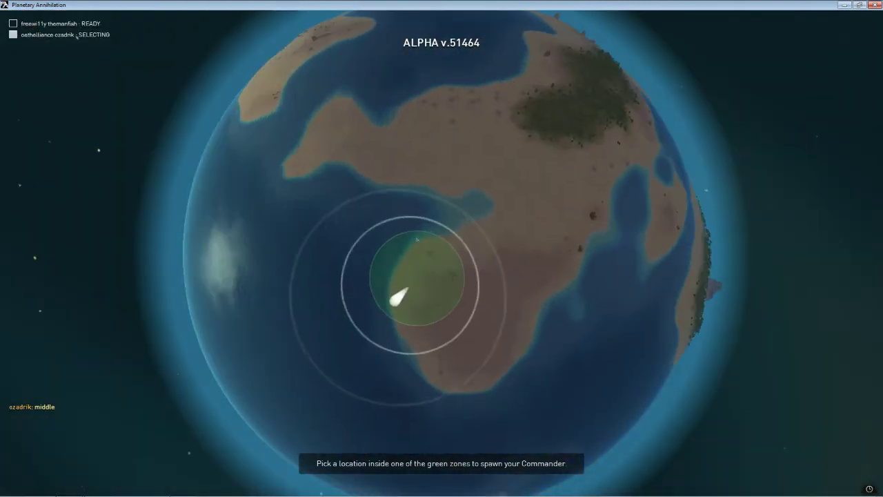
left_click(457, 255)
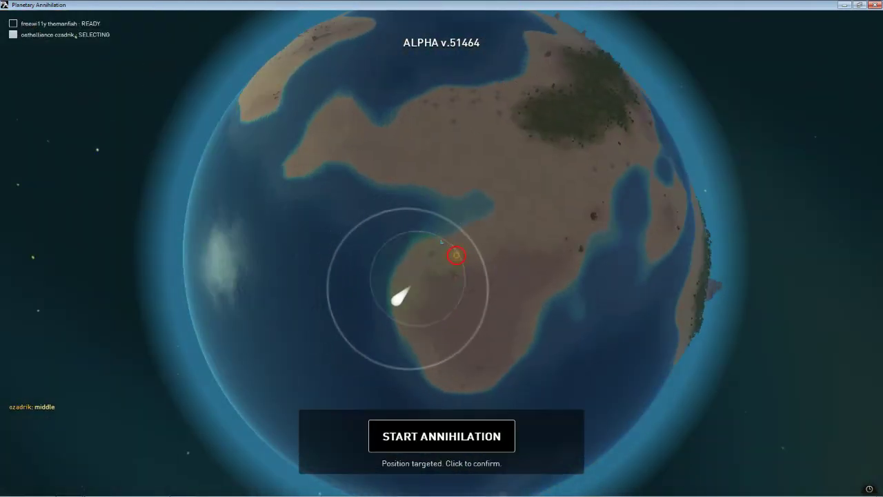
Confirm the landing and have the Commander place a metal extractor beside it.
left_click(427, 420)
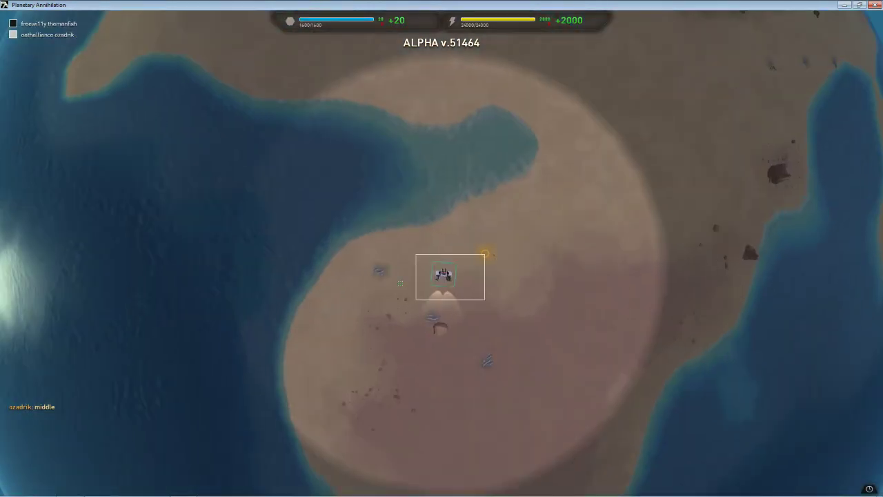
left_click_drag(416, 300, 485, 254)
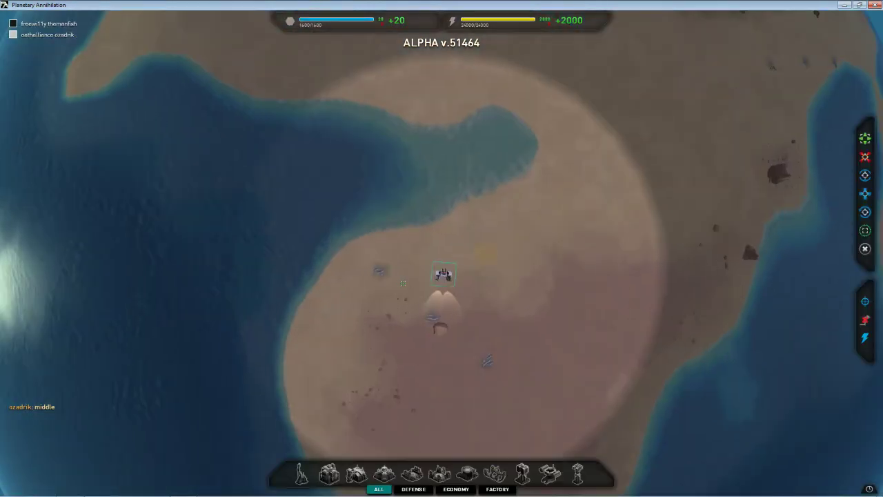
scroll(485, 254, "down", 2)
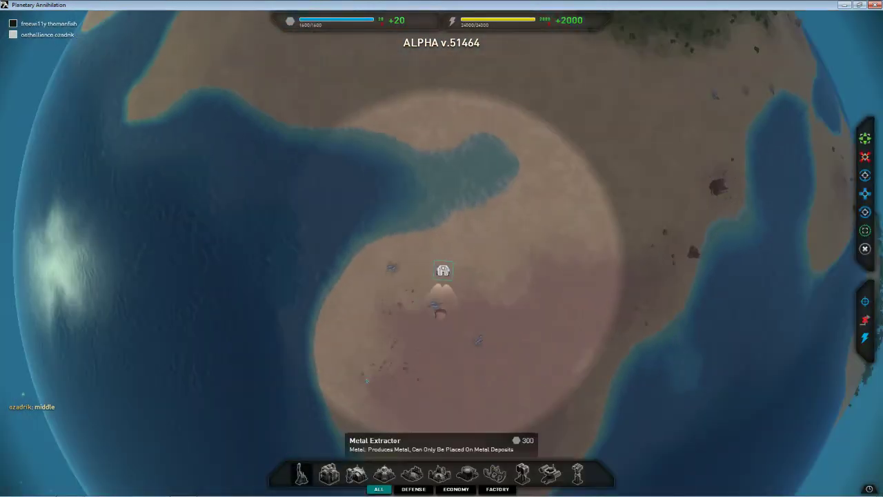
left_click(302, 473)
left_click(417, 275)
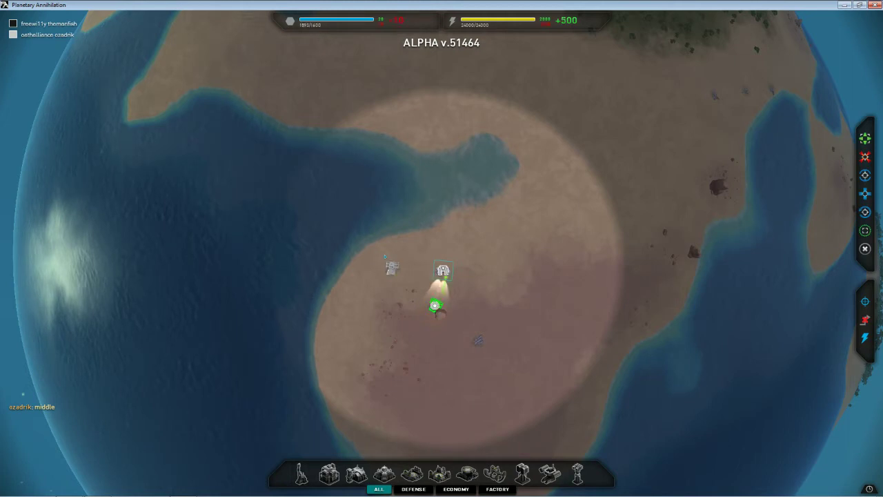
scroll(479, 316, "up", 3)
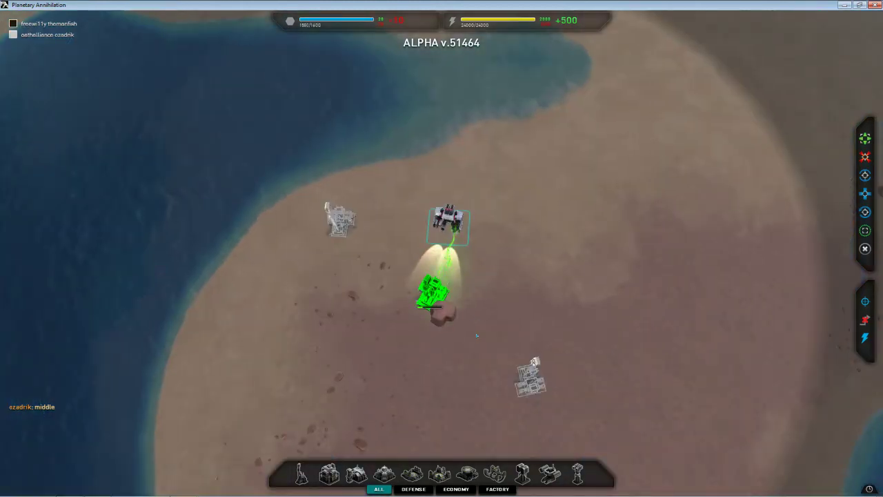
scroll(477, 335, "down", 2)
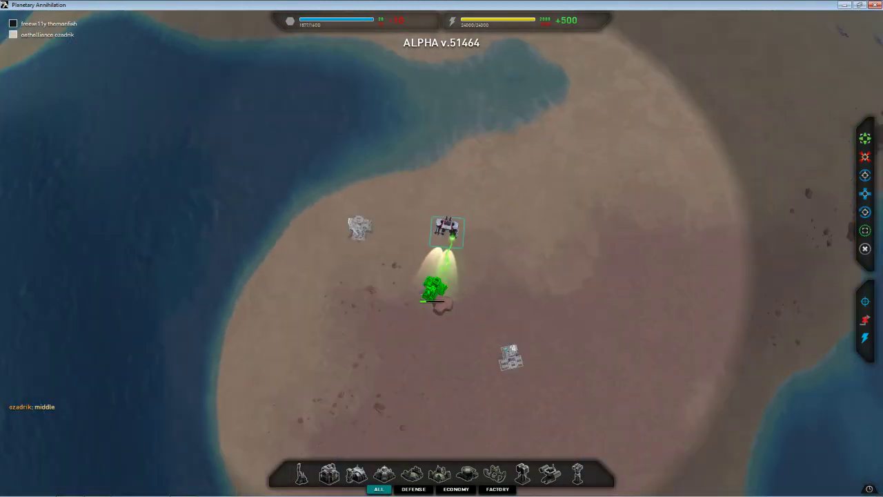
Queue an energy plant, a metal extractor on the metal spot, and an air factory.
left_click(330, 473)
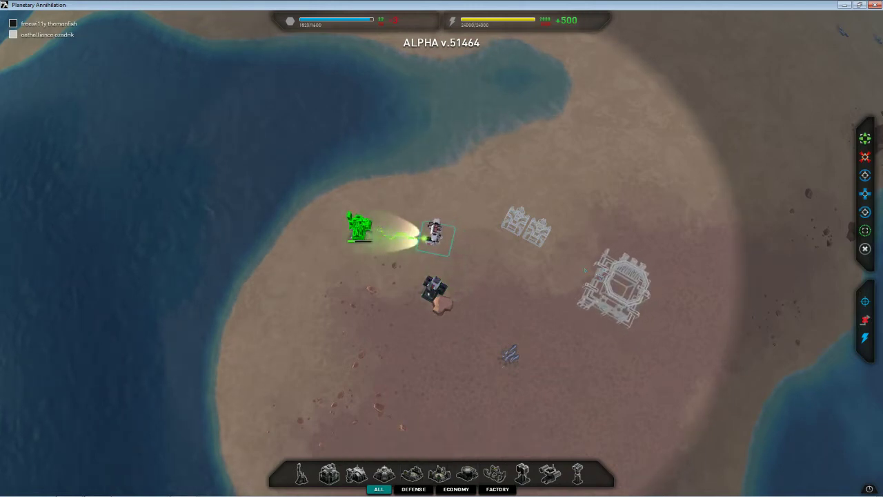
left_click(356, 473)
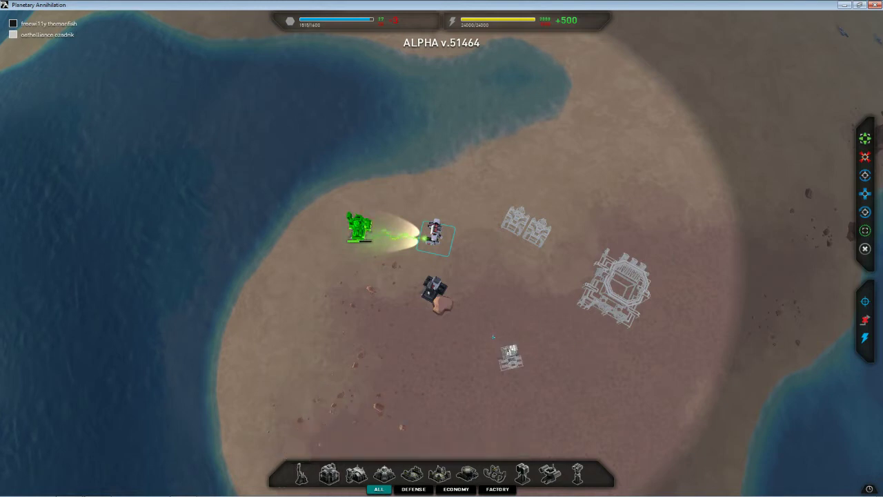
left_click(525, 315)
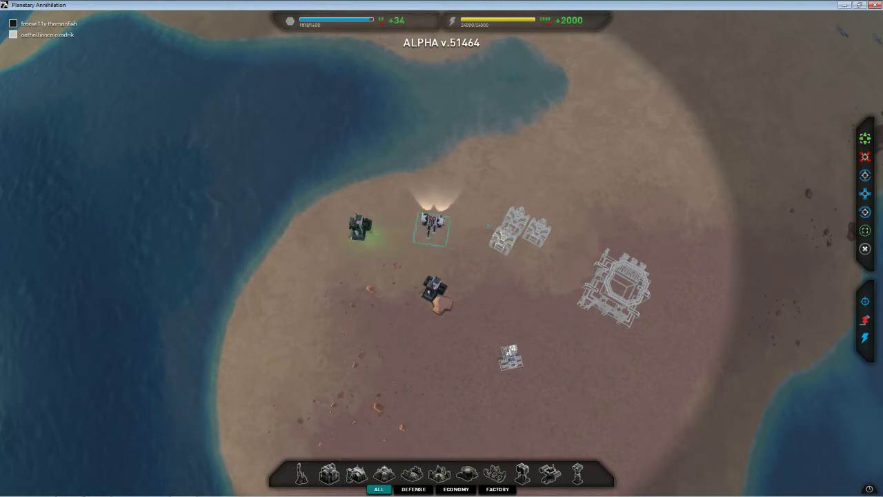
left_click(512, 238)
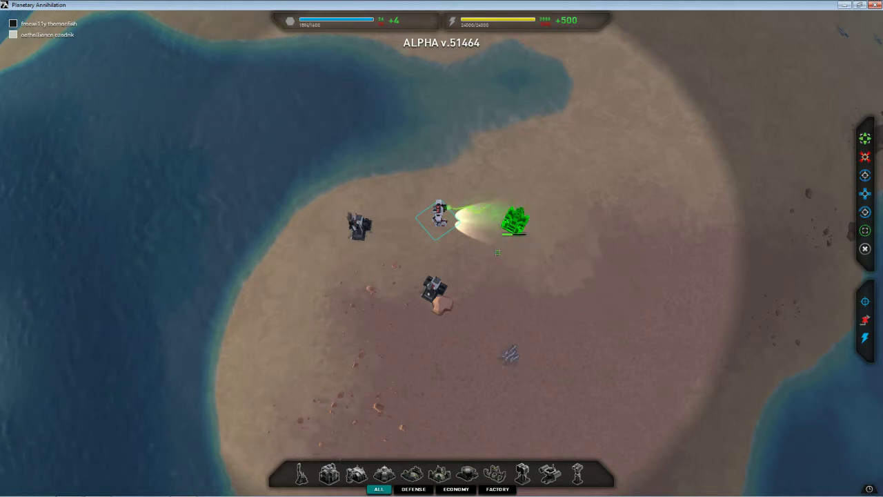
scroll(514, 221, "down", 5)
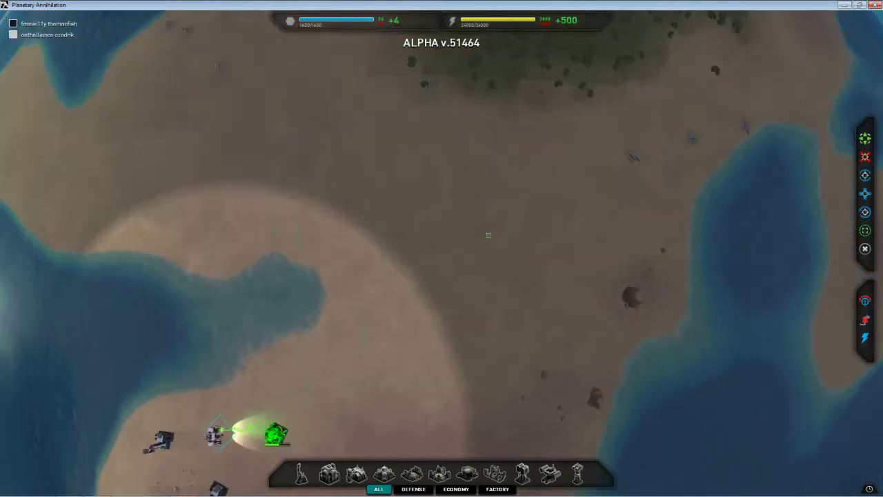
scroll(496, 231, "down", 5)
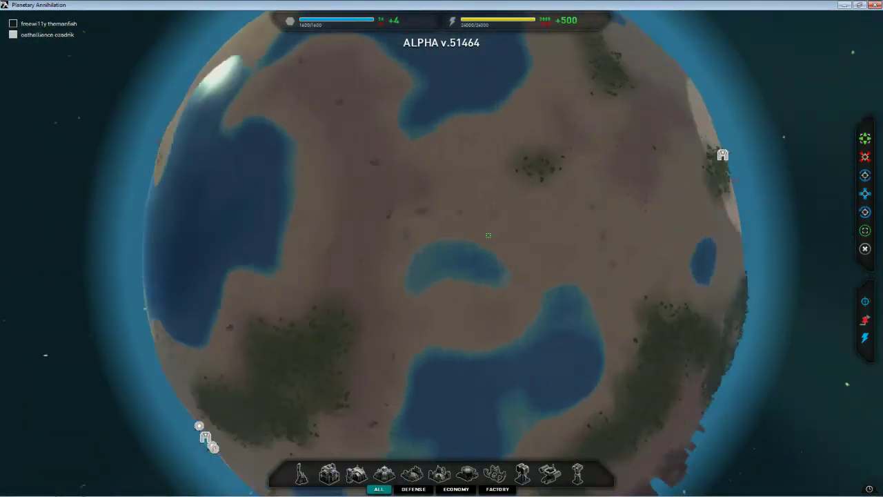
Reselect the Commander, choose another metal extractor, and recentre on the Air Factory base.
key("ctrl+c")
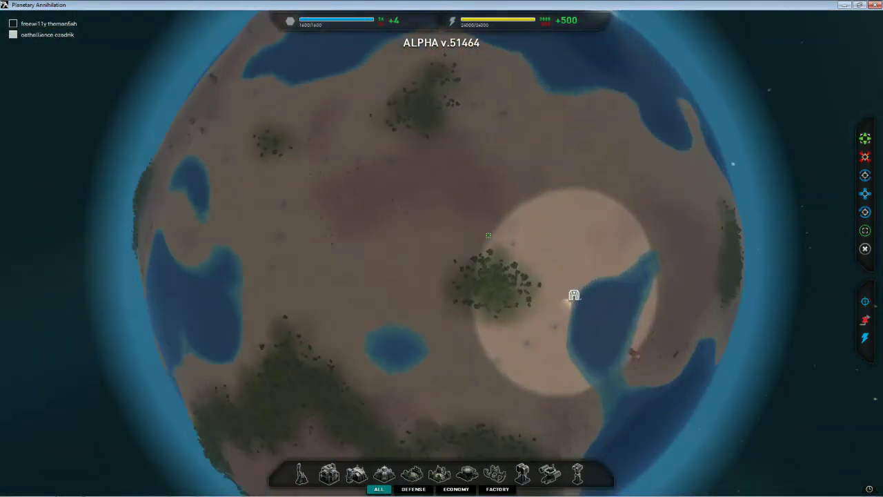
key("ctrl+c")
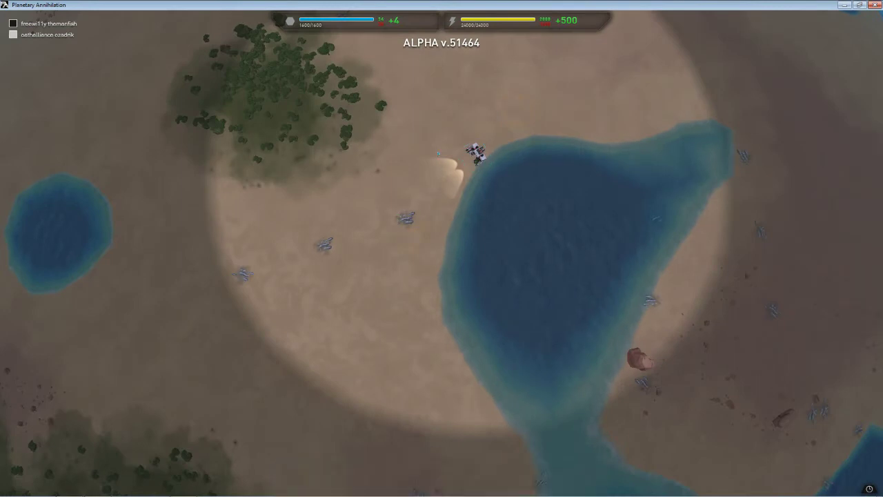
key("ctrl+c")
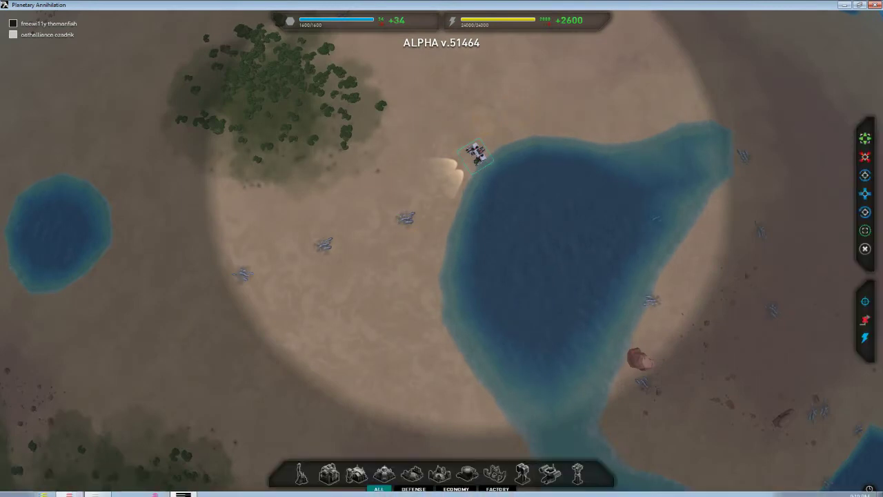
left_click(302, 473)
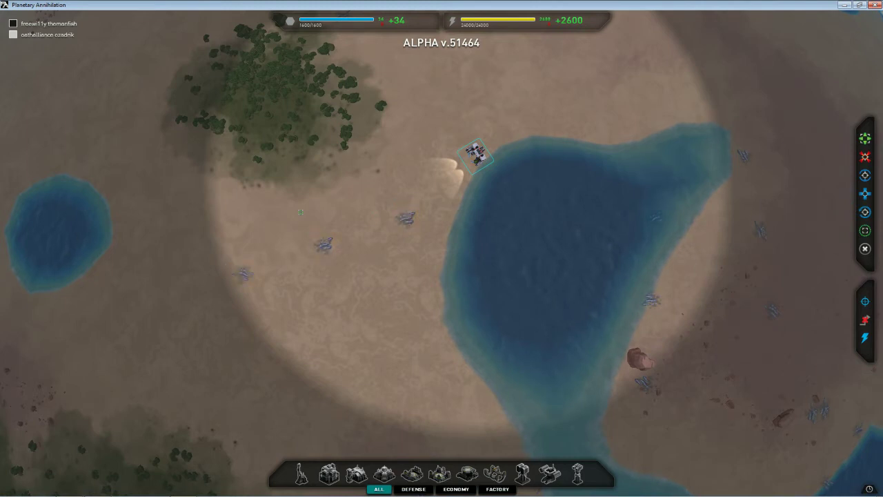
scroll(491, 203, "down", 2)
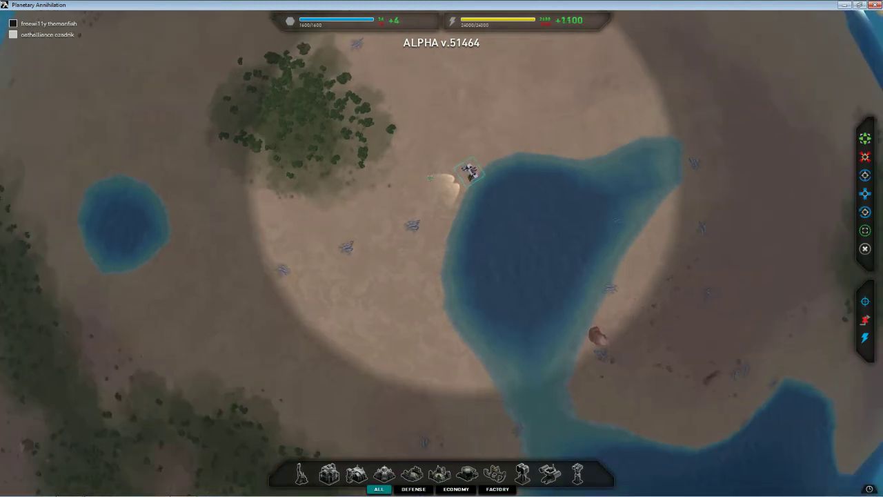
scroll(429, 177, "up", 2)
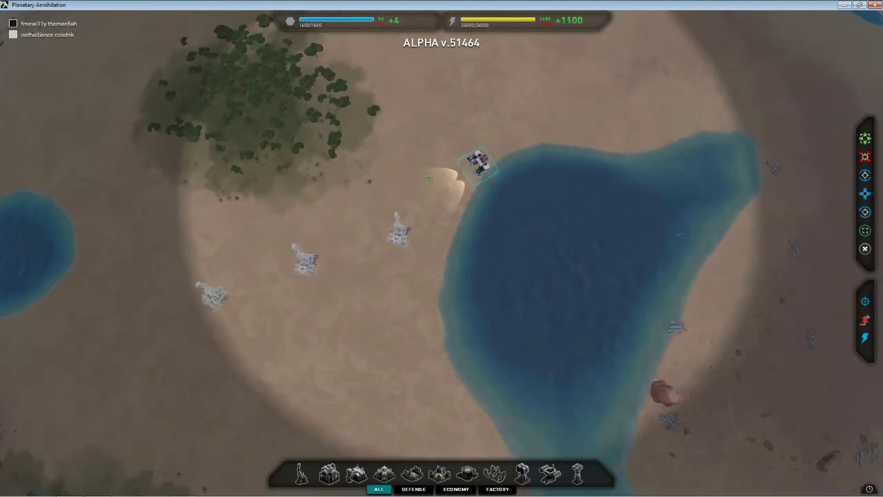
scroll(429, 178, "down", 5)
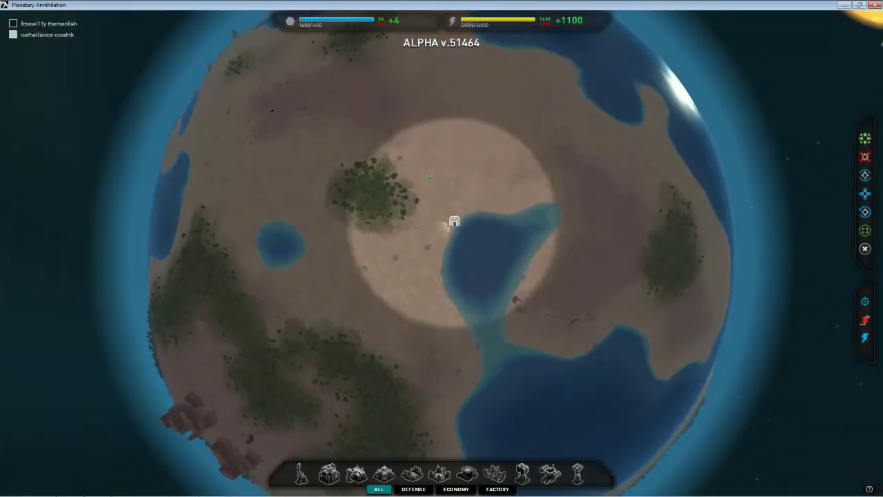
key("Left")
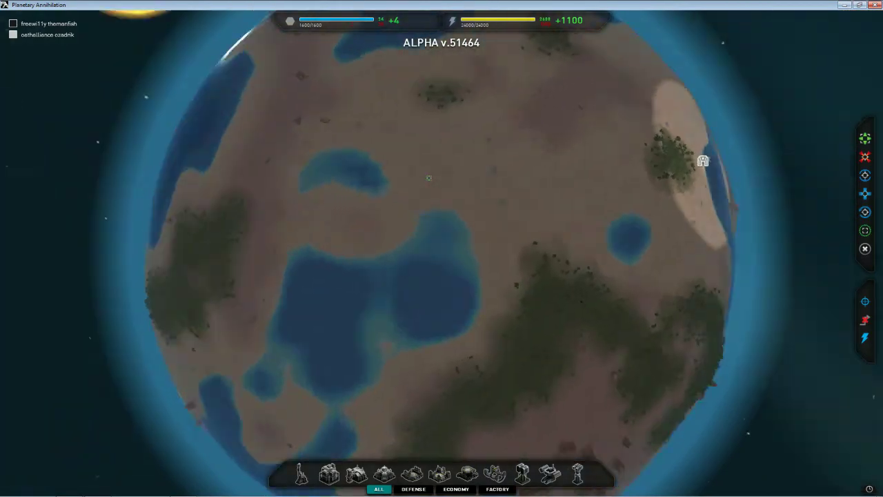
scroll(429, 177, "up", 5)
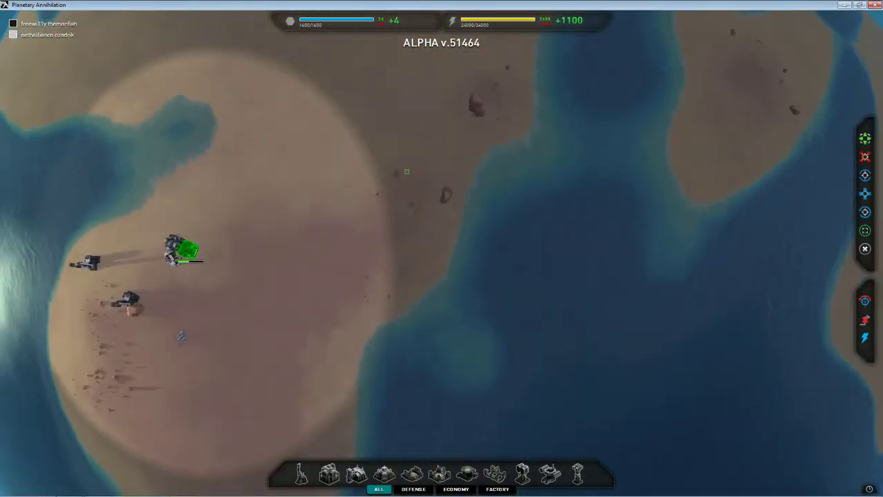
scroll(407, 171, "down", 3)
key("Up")
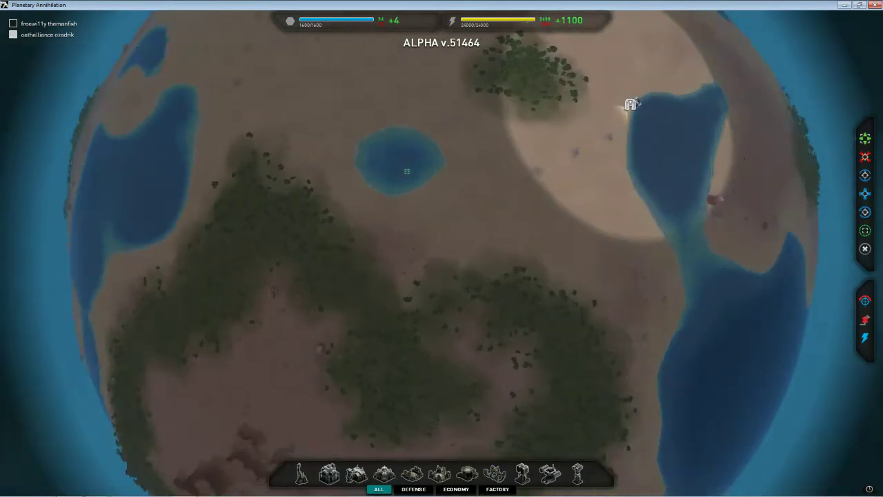
scroll(498, 98, "up", 5)
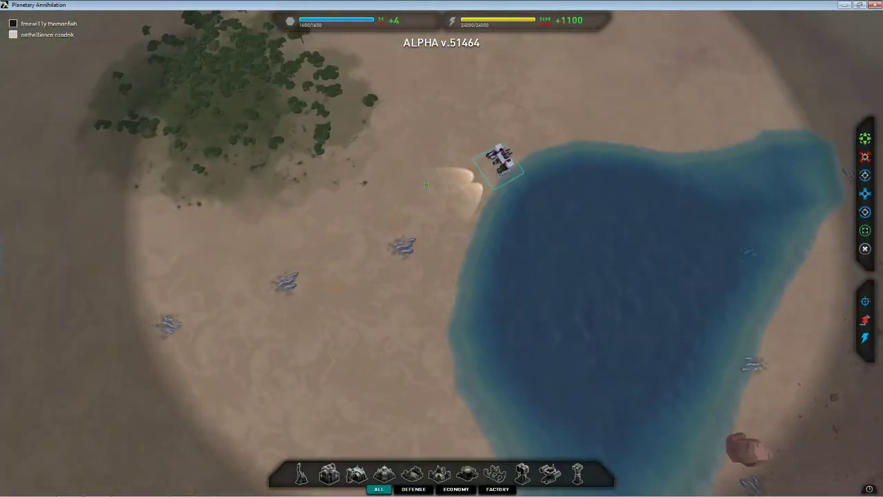
scroll(426, 184, "down", 2)
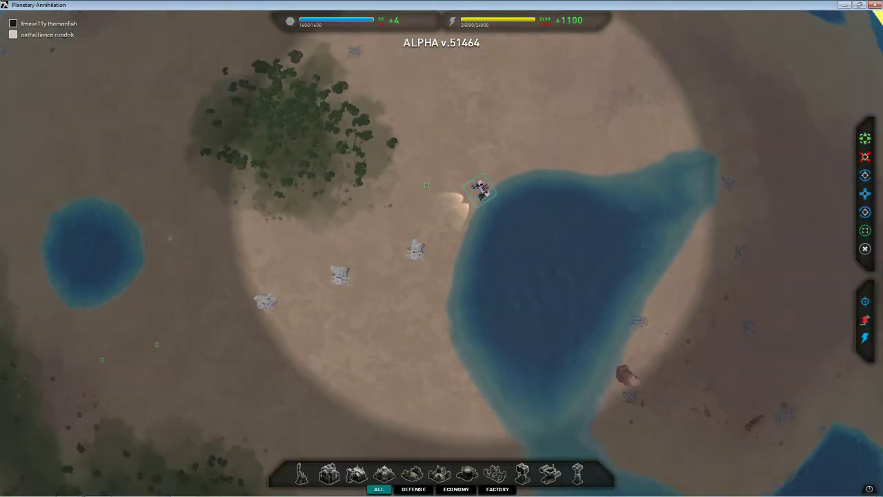
key("shift+Return")
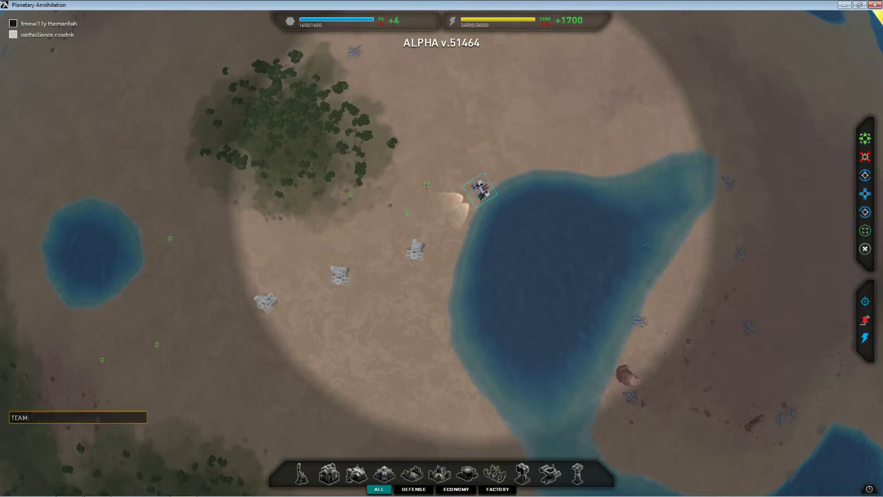
key("Escape")
scroll(426, 185, "down", 5)
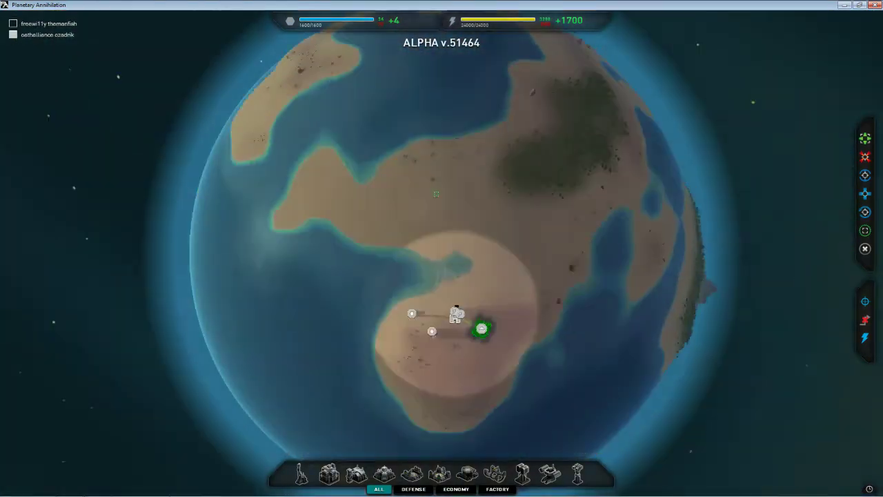
scroll(436, 194, "up", 3)
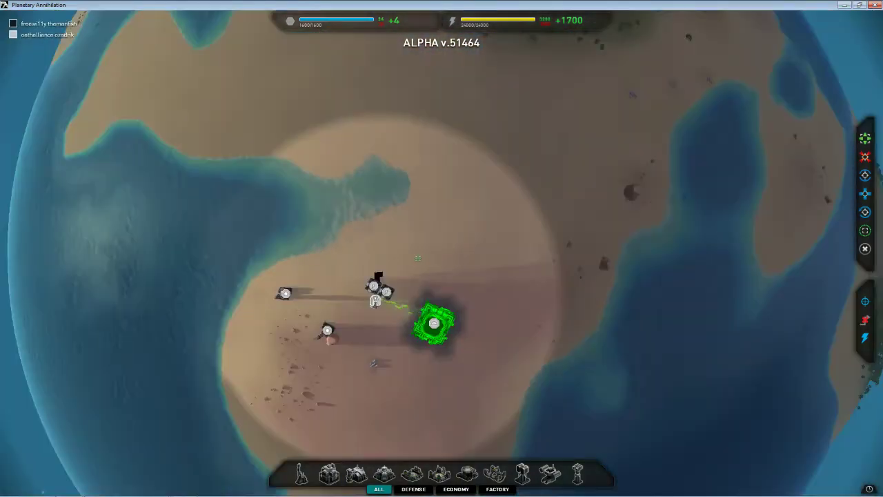
scroll(410, 267, "up", 2)
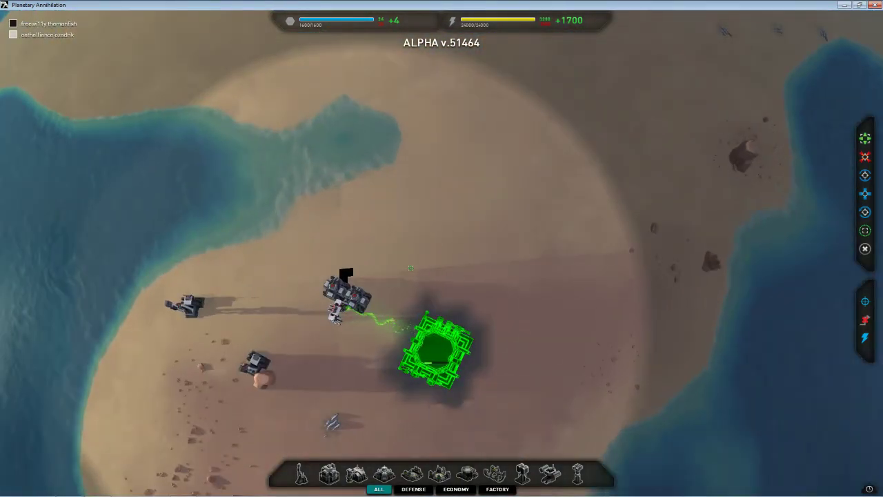
scroll(411, 268, "down", 4)
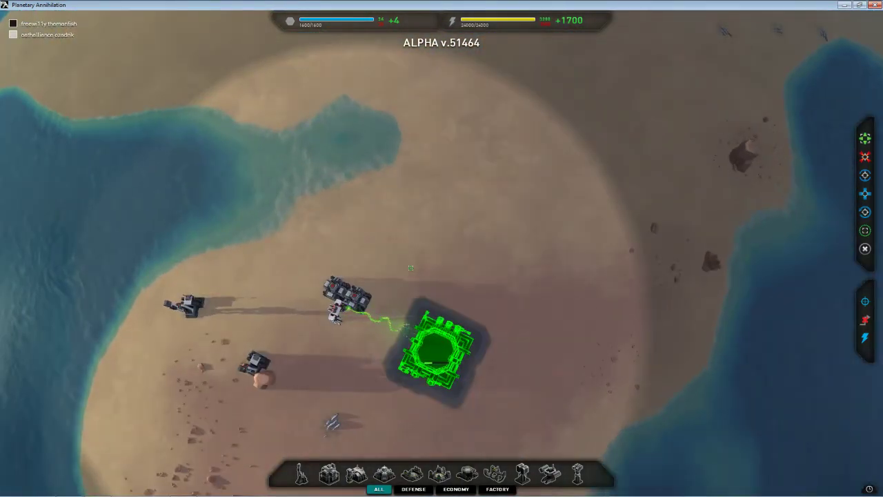
scroll(554, 207, "up", 4)
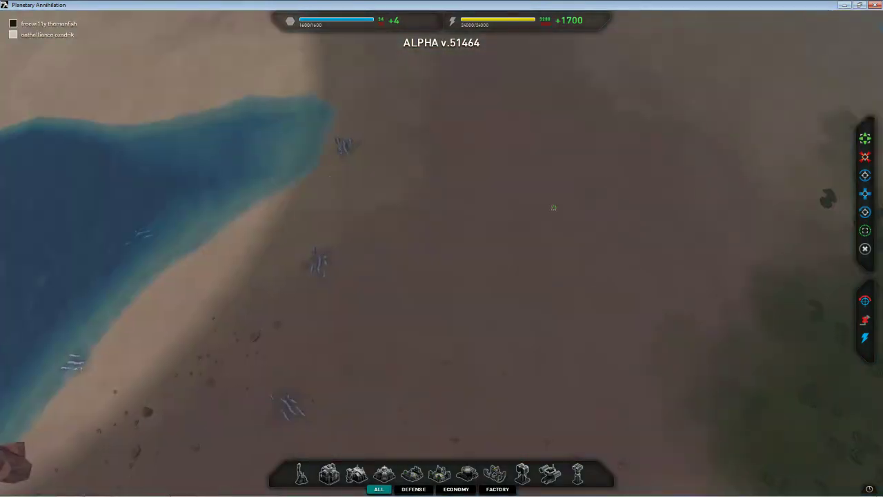
scroll(553, 208, "down", 2)
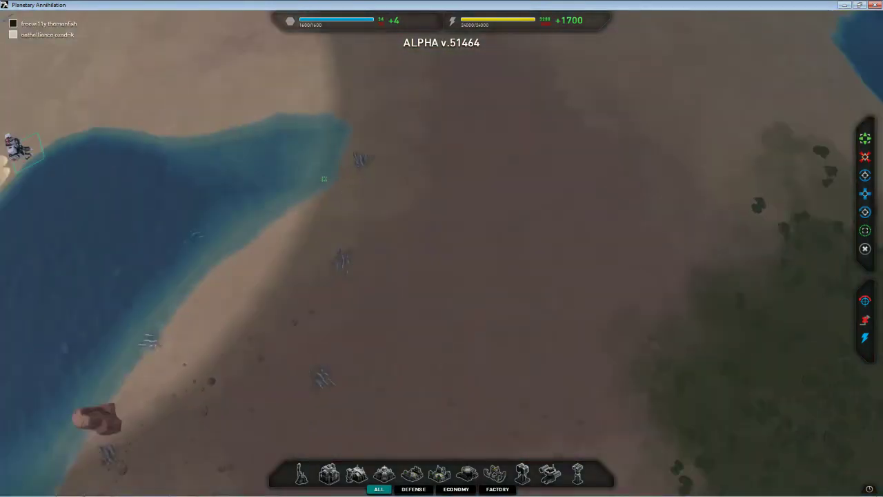
scroll(290, 156, "up", 2)
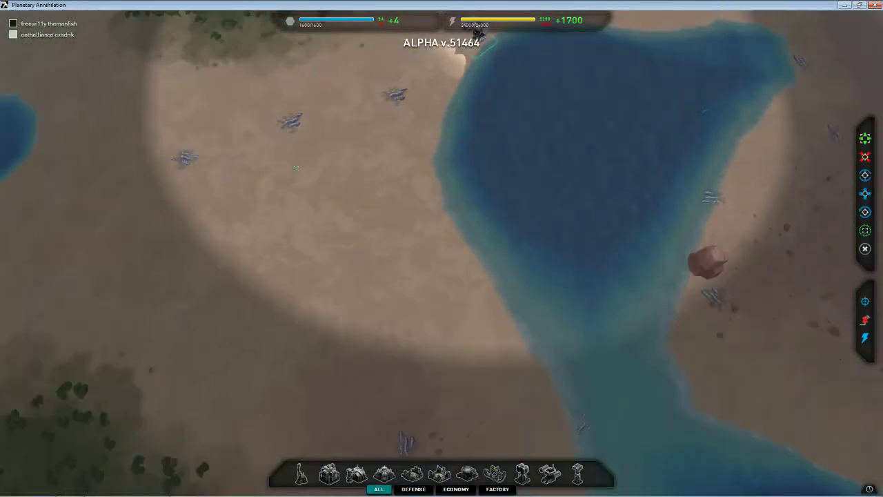
scroll(296, 168, "down", 3)
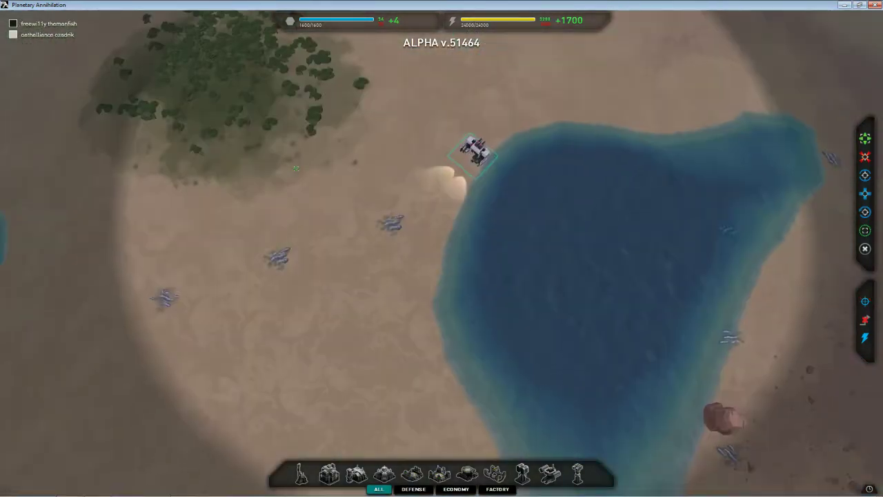
scroll(296, 168, "up", 3)
left_click_drag(297, 168, 390, 196)
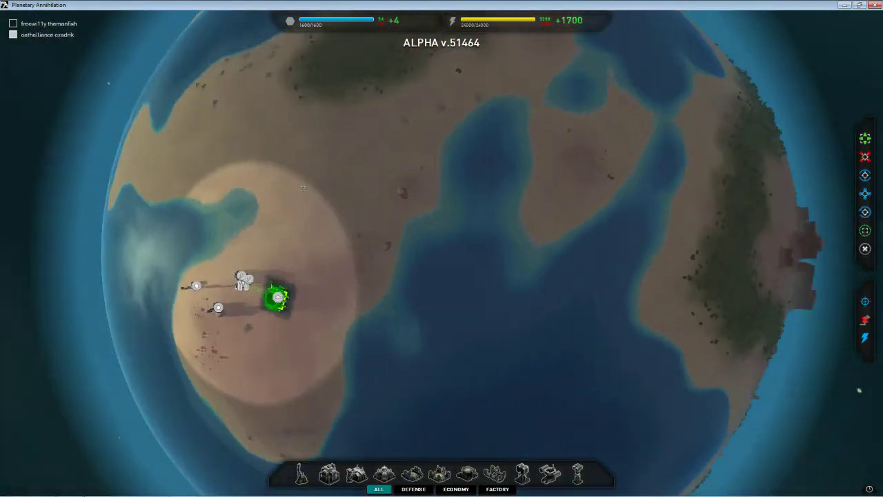
scroll(389, 196, "up", 3)
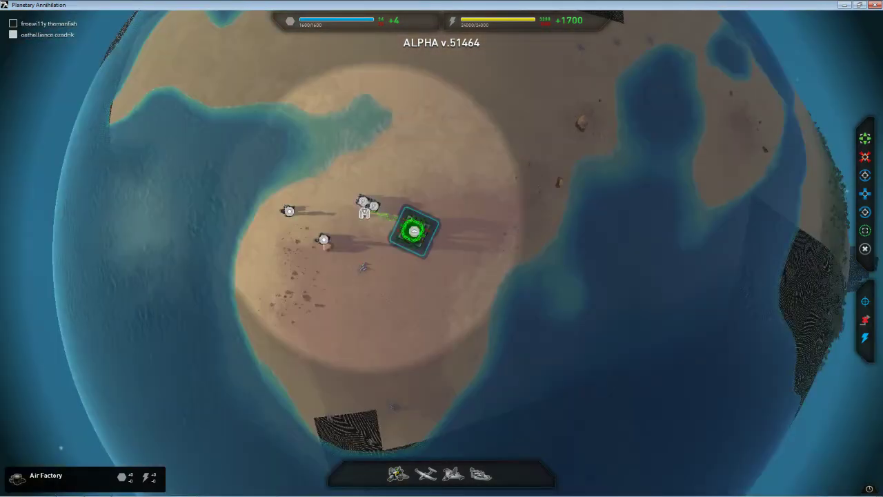
scroll(442, 249, "down", 5)
scroll(425, 245, "up", 1)
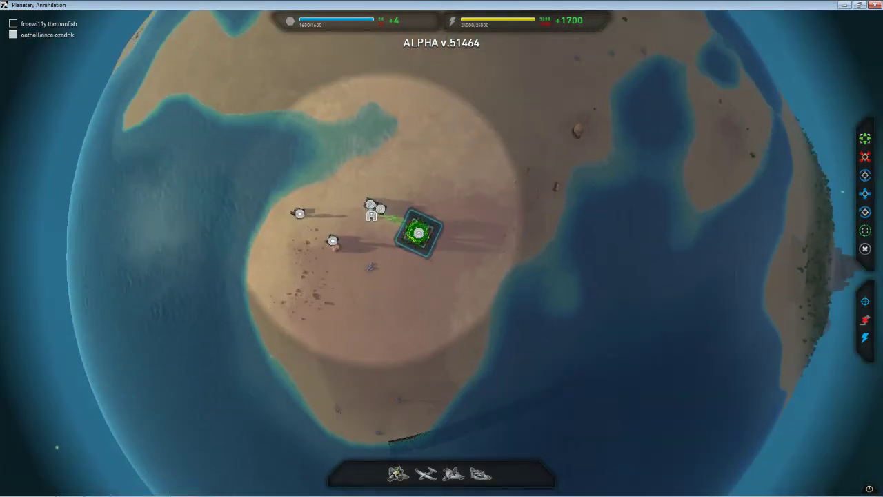
scroll(419, 233, "up", 3)
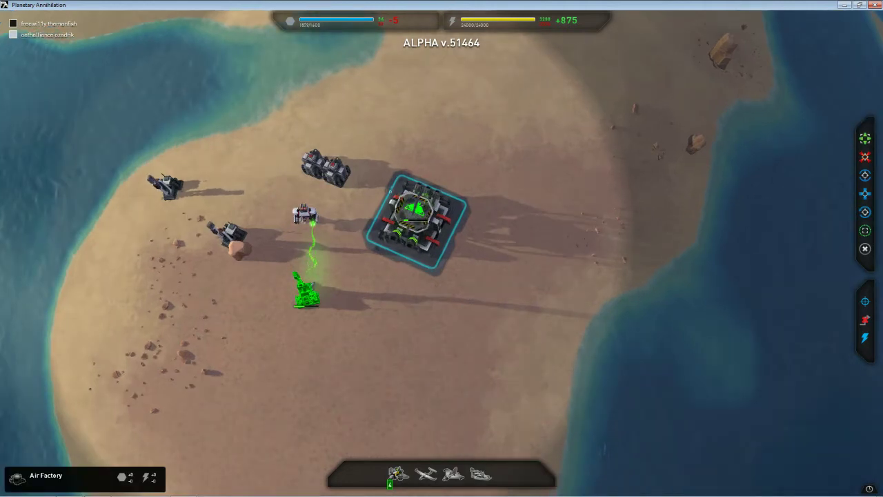
scroll(441, 249, "down", 3)
scroll(442, 248, "up", 3)
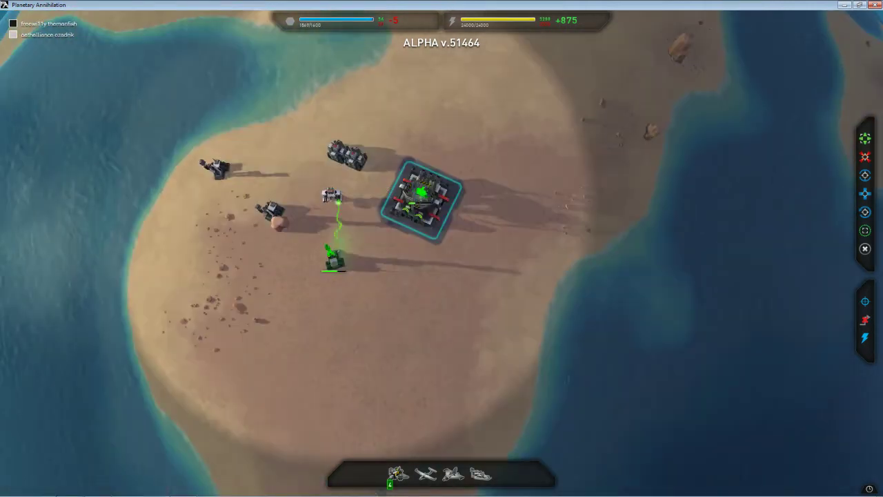
scroll(388, 190, "down", 5)
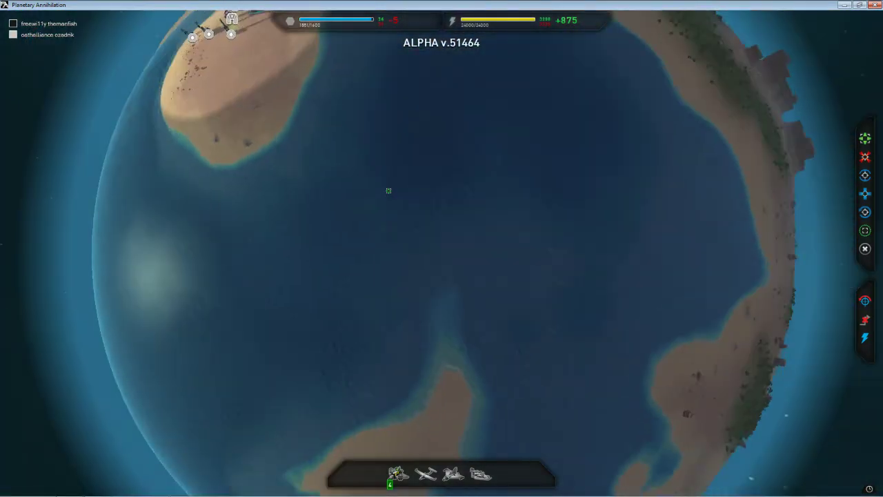
Rotate the globe back to the base and select the Commander for building options.
left_click_drag(388, 191, 412, 177)
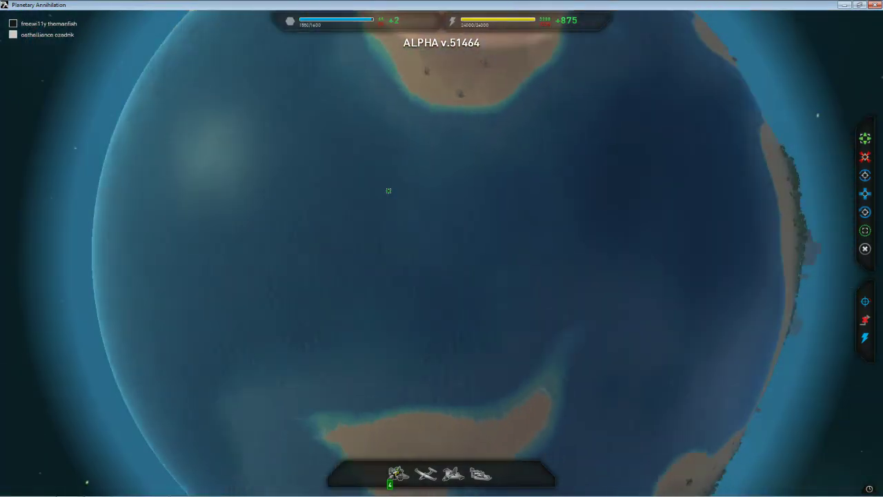
scroll(412, 177, "up", 5)
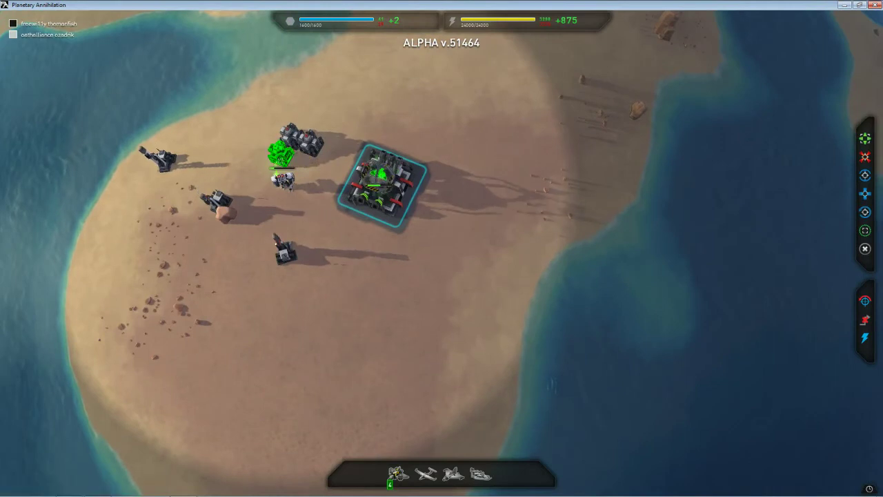
left_click(283, 179)
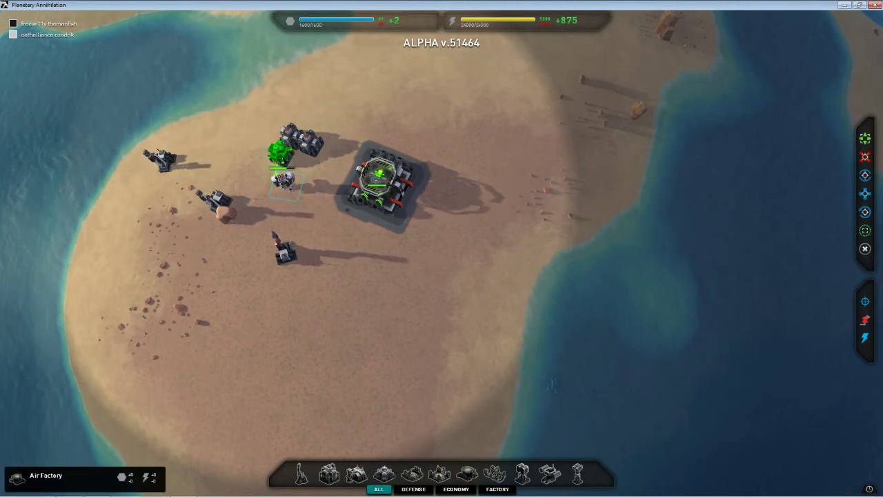
Select a builder unit and place a second air factory beside the Commander.
key("Up")
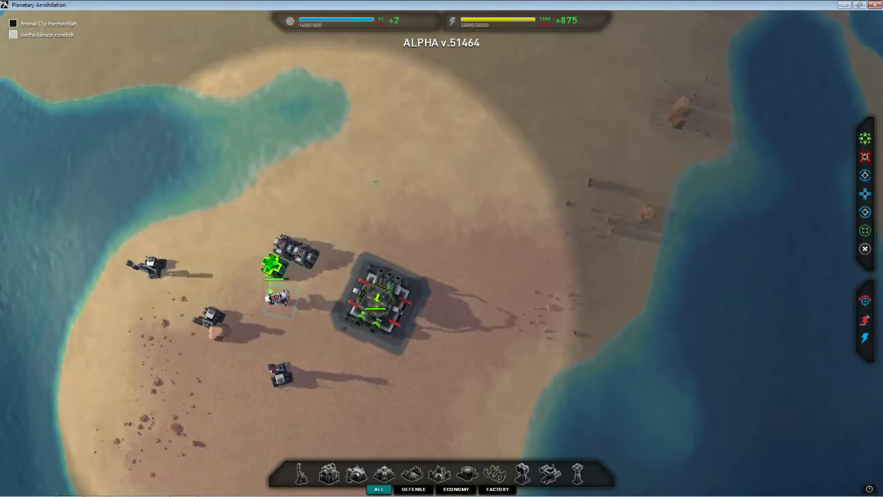
scroll(373, 249, "up", 2)
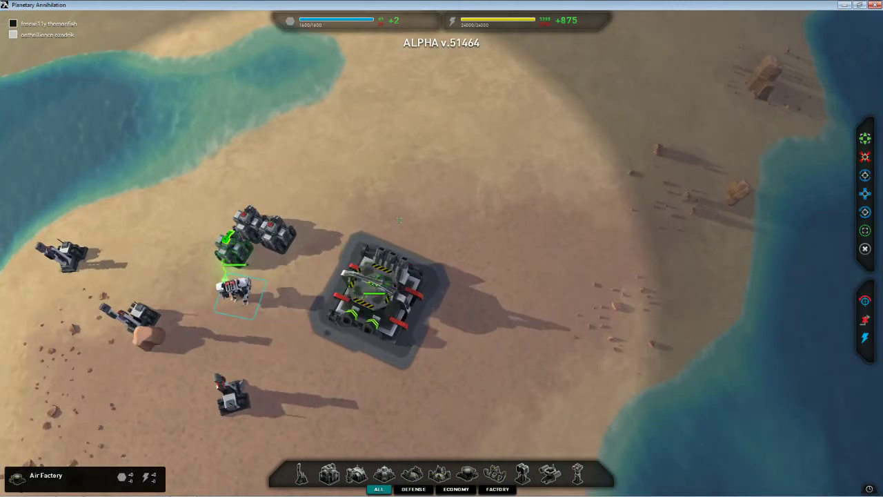
scroll(407, 228, "down", 1)
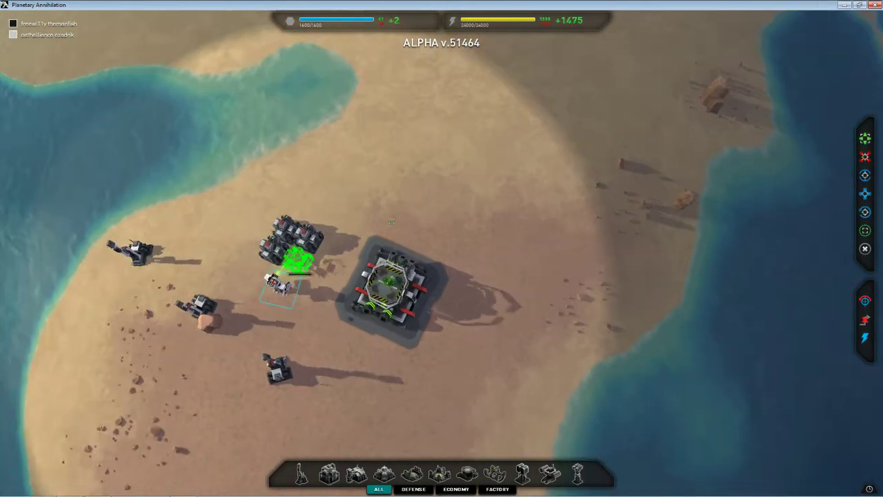
left_click(414, 269)
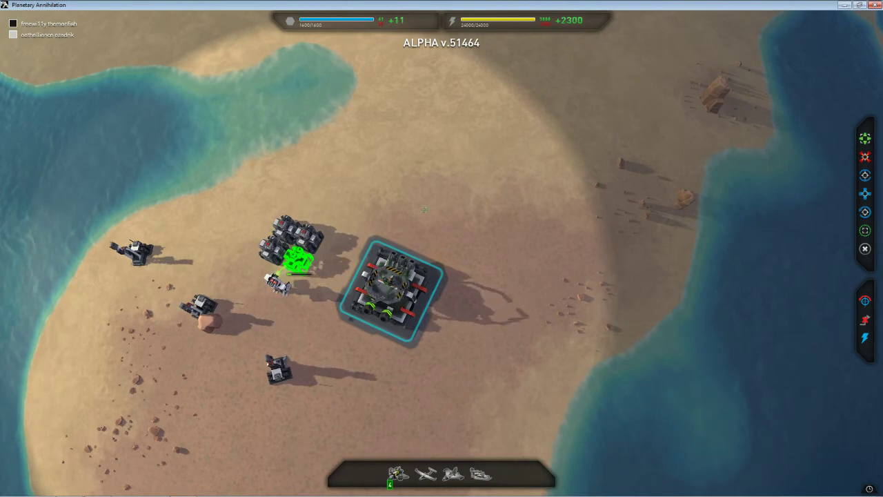
left_click(276, 369)
scroll(372, 285, "down", 3)
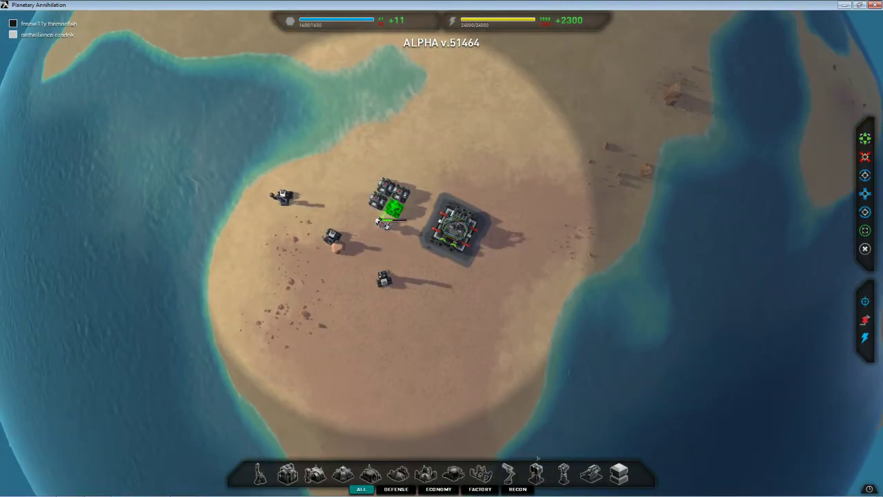
key("Up")
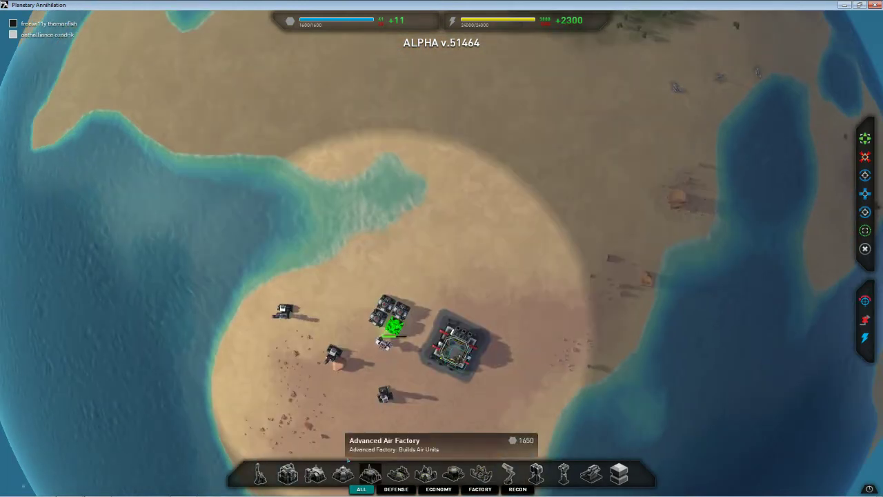
left_click(370, 474)
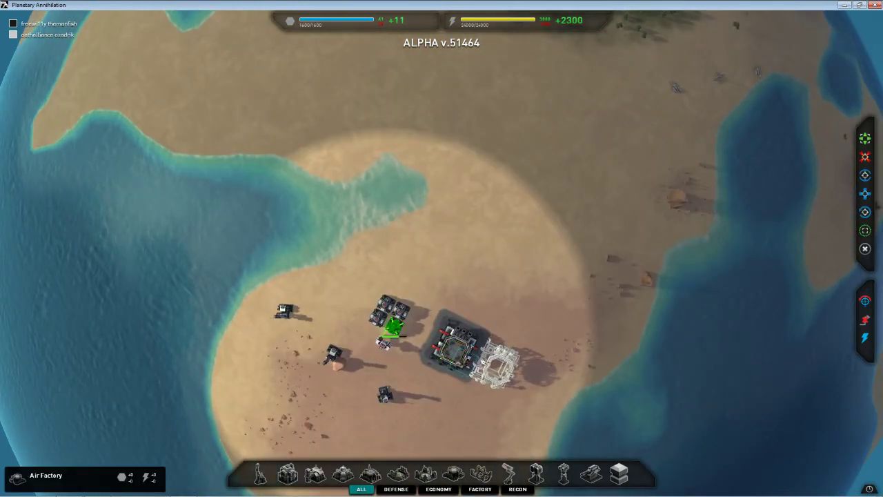
left_click(466, 350)
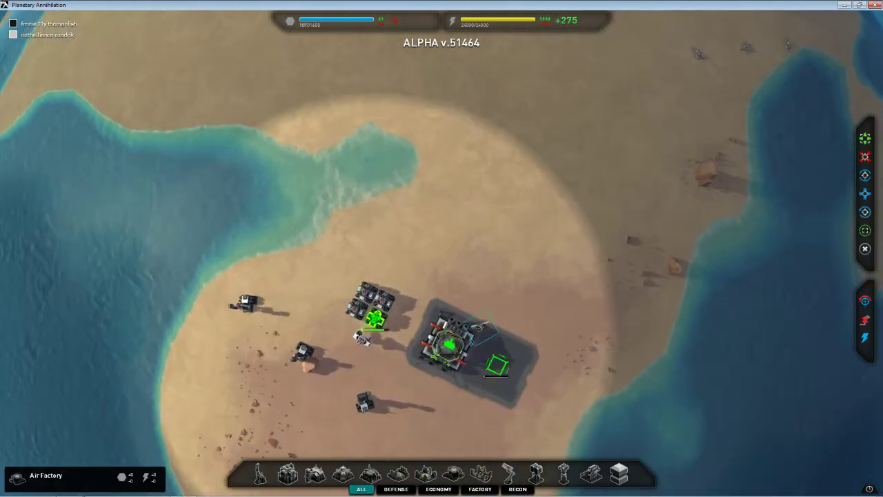
scroll(414, 338, "up", 2)
scroll(458, 340, "down", 2)
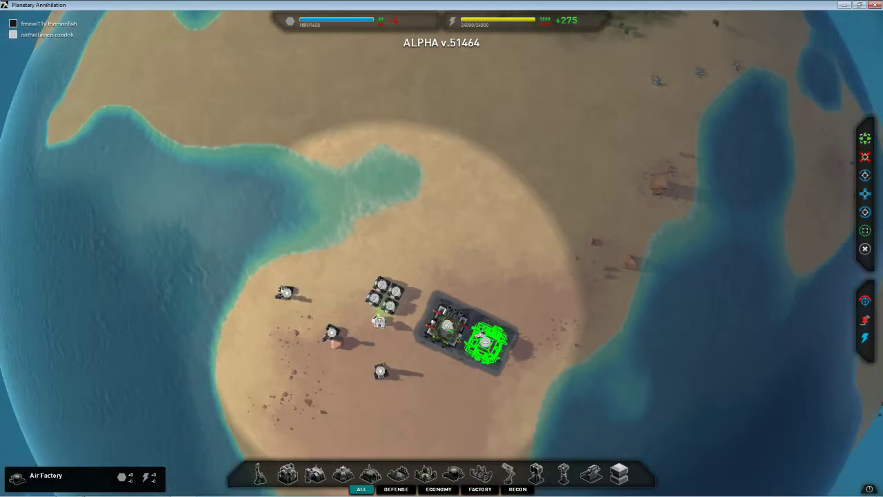
scroll(457, 339, "down", 2)
scroll(457, 339, "down", 3)
Survey around the base and try a naval factory placement, then cancel it.
key("Up")
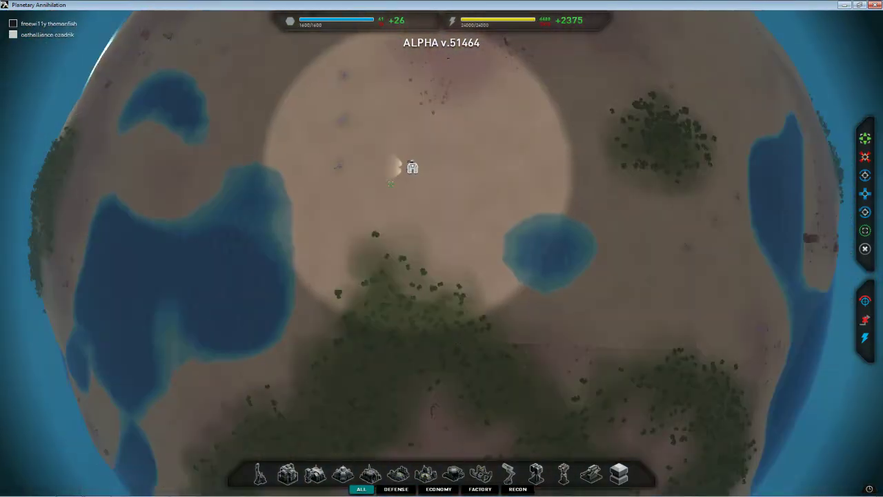
key("Left")
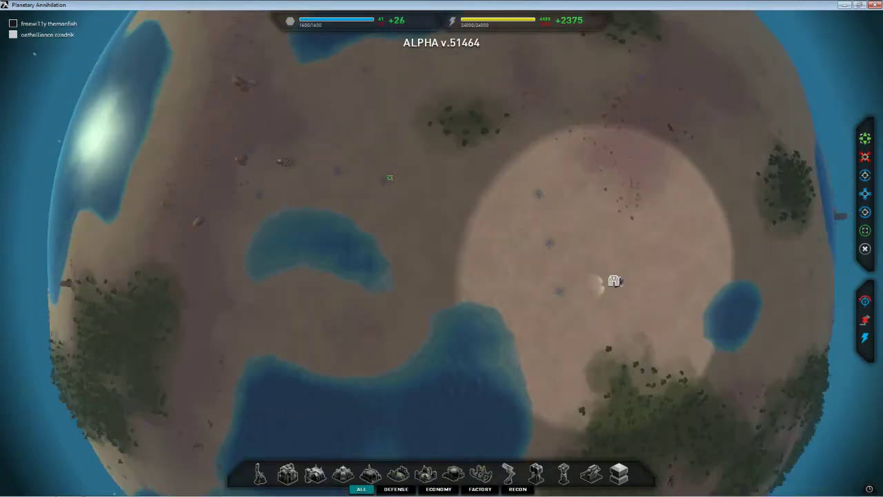
key("Right")
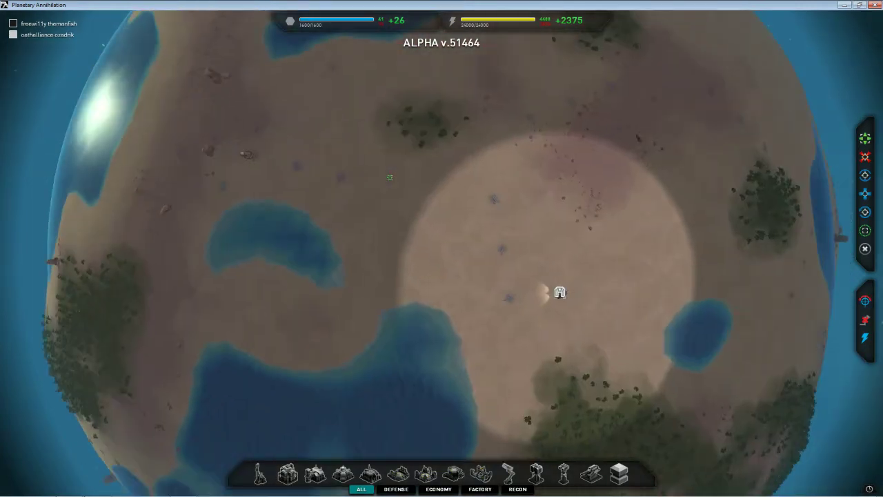
key("Left")
key("Left")
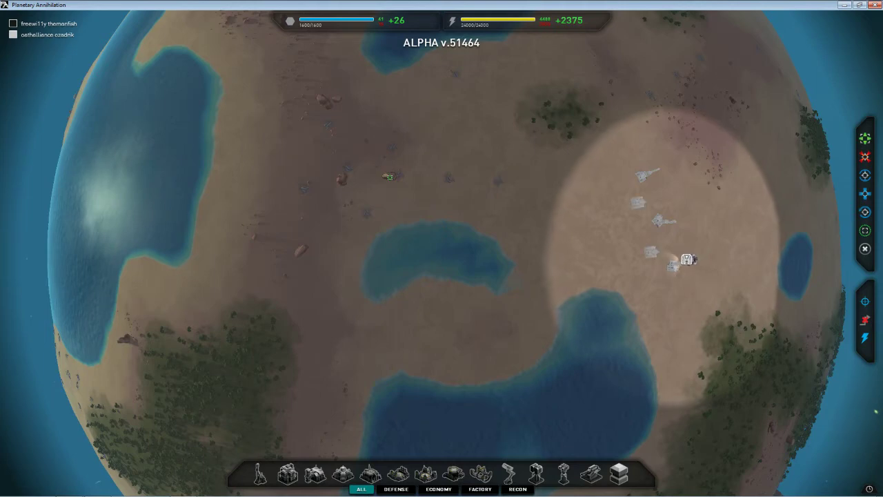
scroll(390, 176, "up", 5)
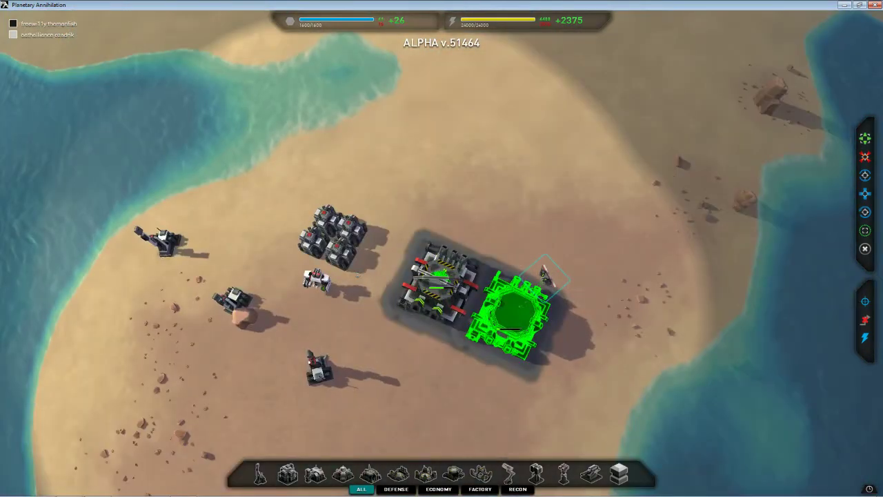
scroll(411, 315, "down", 5)
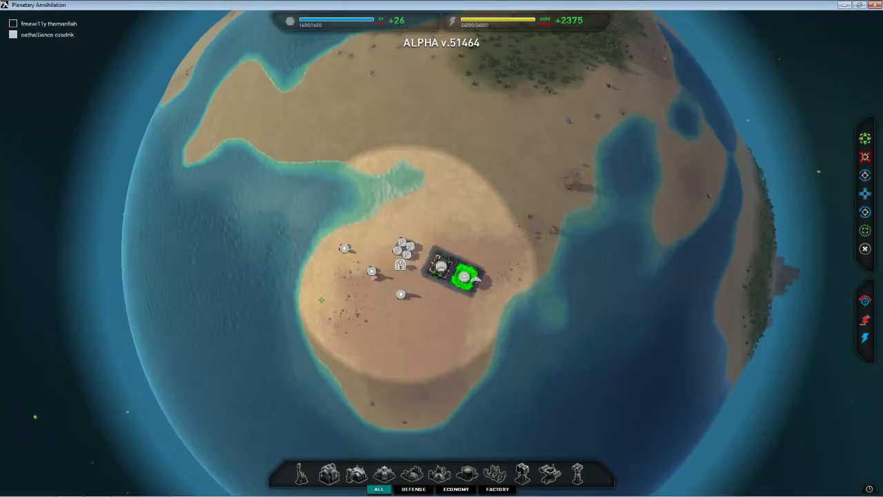
scroll(321, 300, "up", 5)
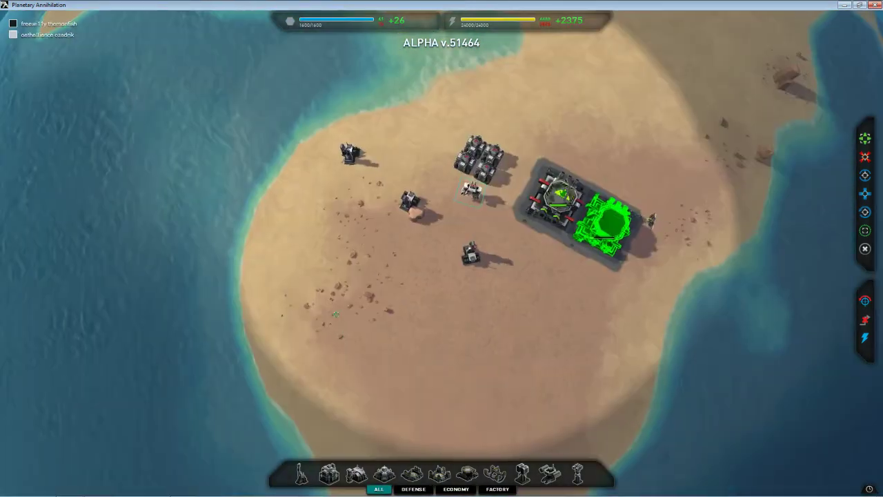
scroll(465, 270, "up", 3)
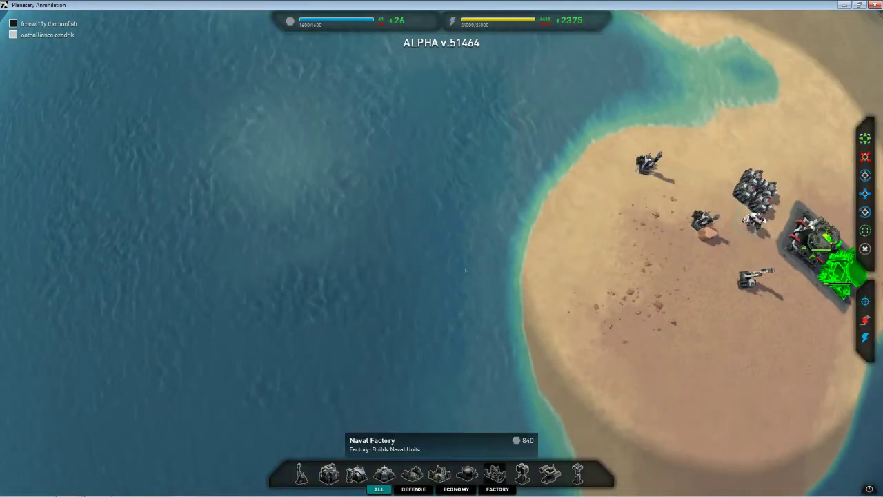
left_click(495, 473)
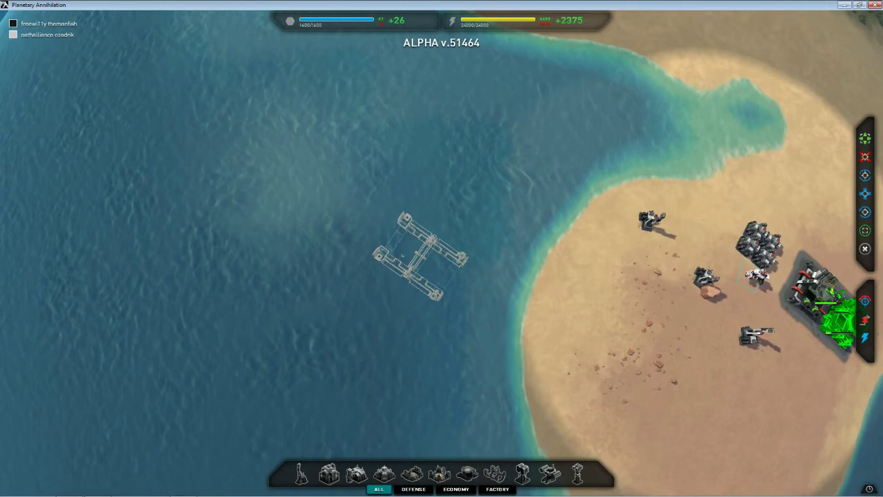
right_click(372, 267)
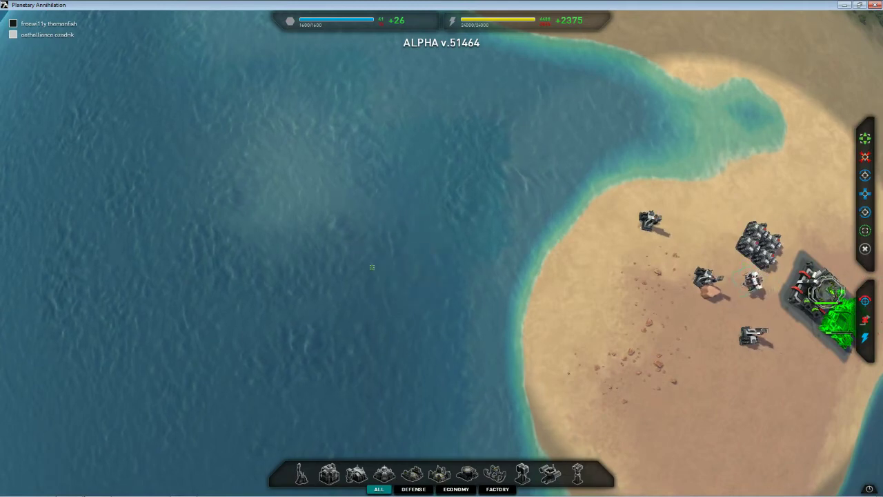
Check the air factory under construction and abandon an advanced air factory placement.
key("Right")
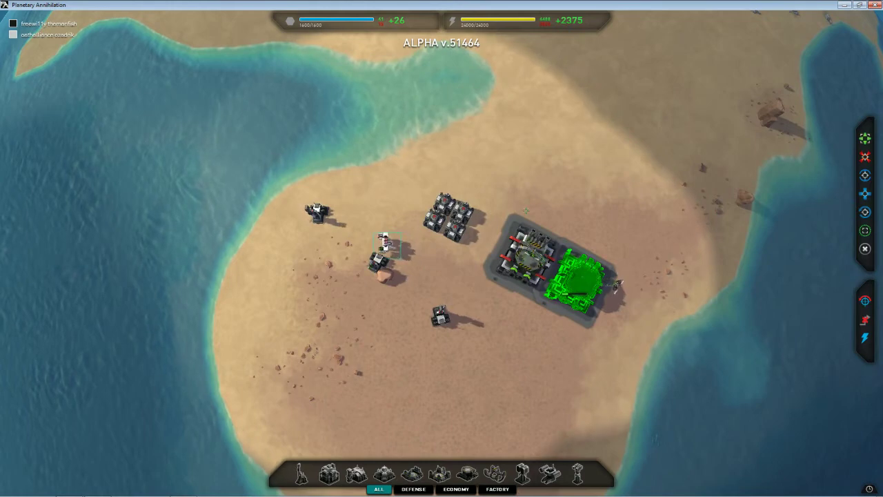
left_click(521, 241)
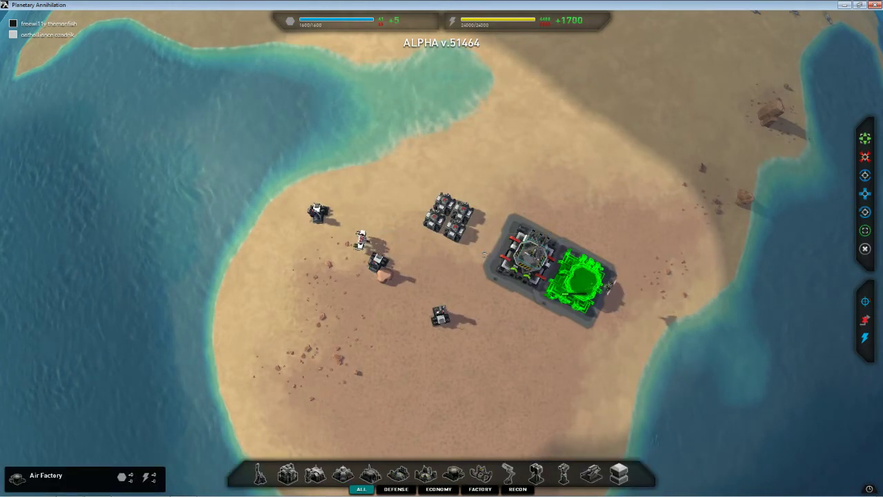
scroll(442, 255, "down", 2)
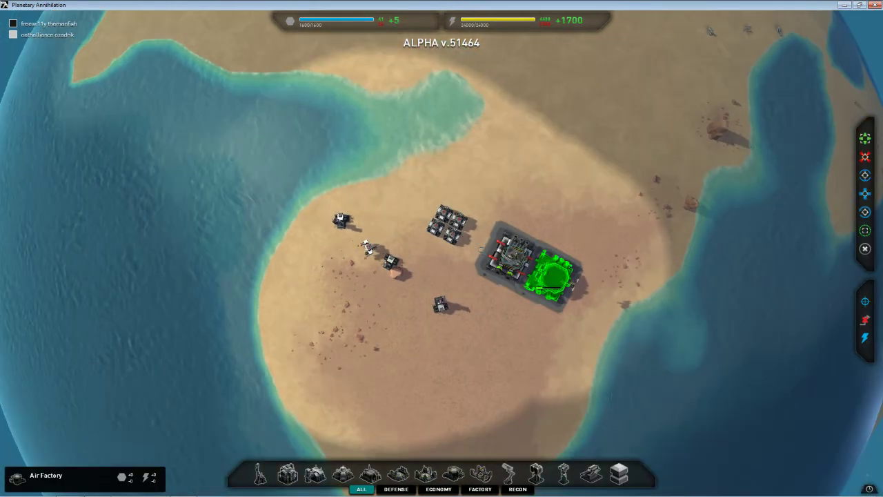
key("Down")
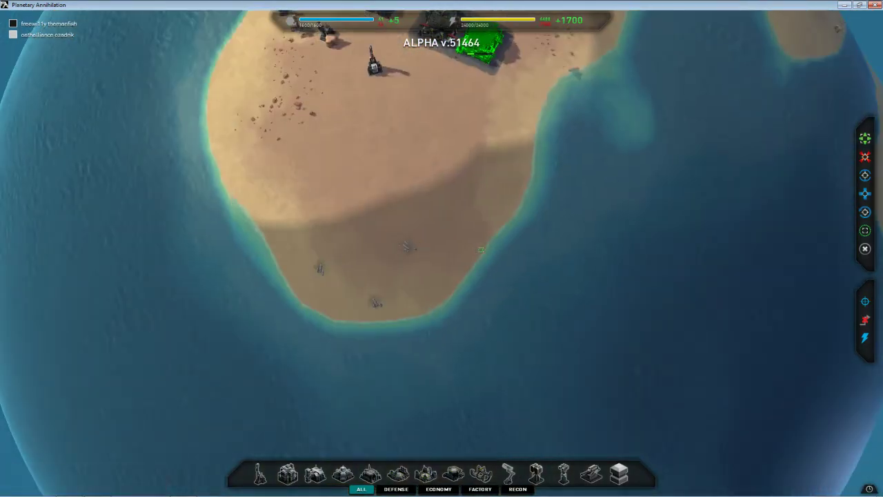
key("Up")
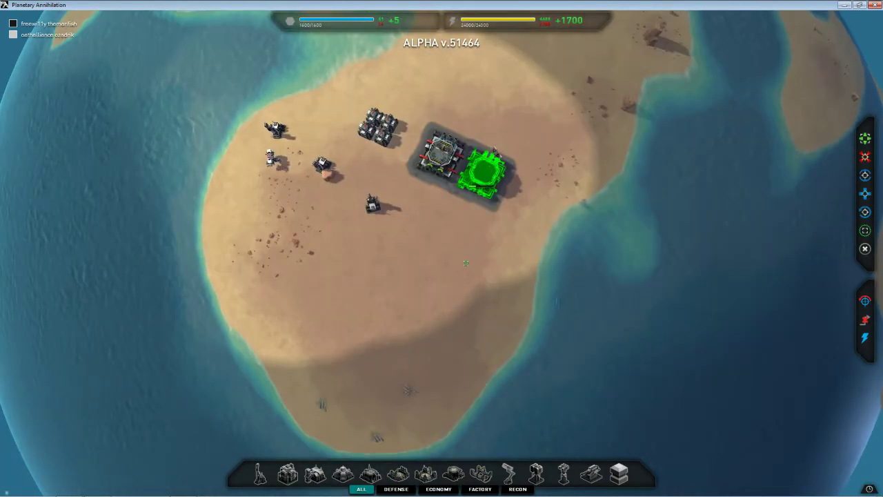
key("Up")
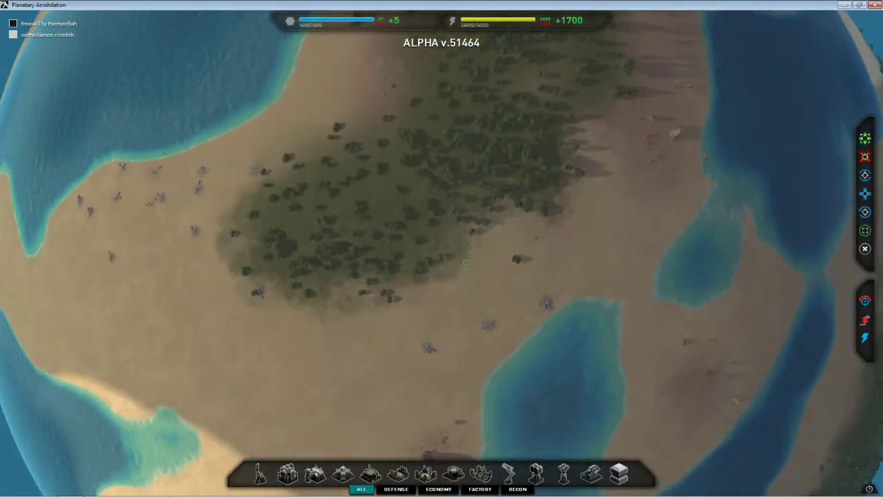
key("Down")
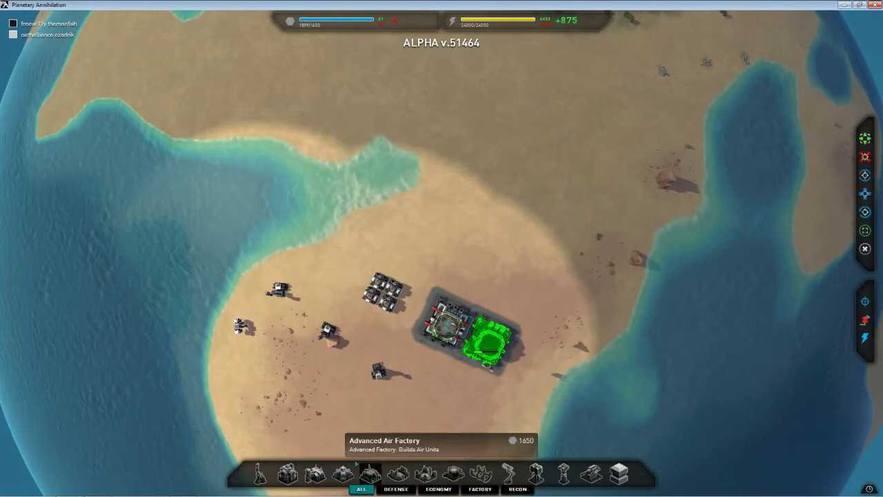
left_click(370, 472)
key("Up")
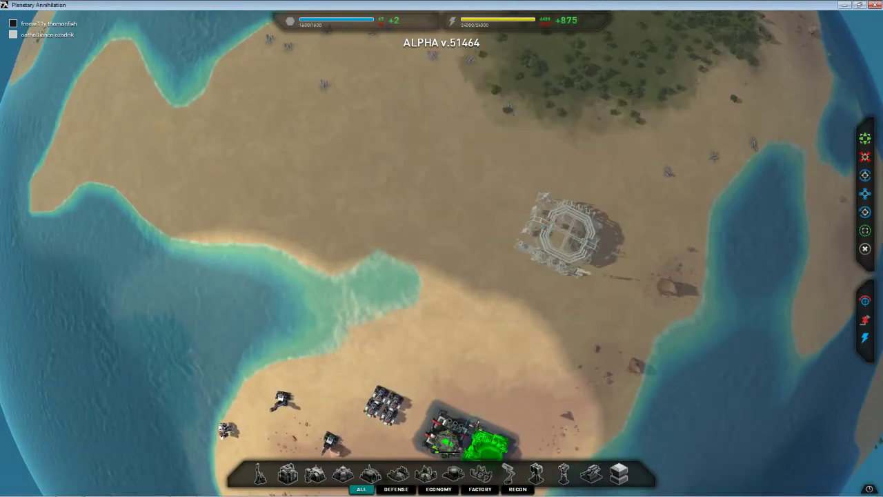
right_click(538, 236)
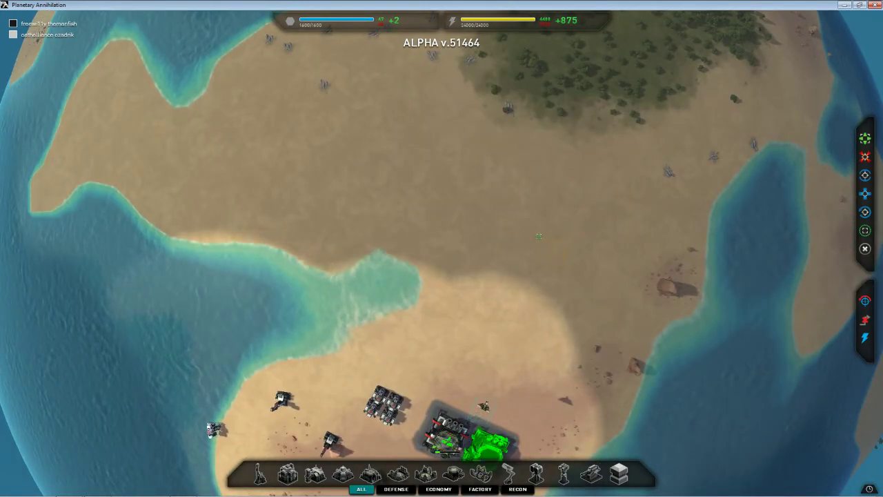
Place the naval factory in the water west of the island.
key("Down")
key("Left")
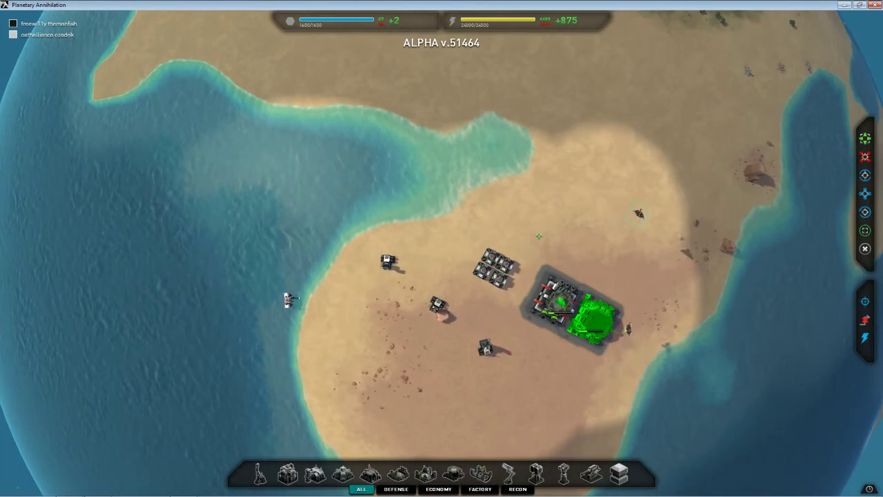
left_click(215, 309)
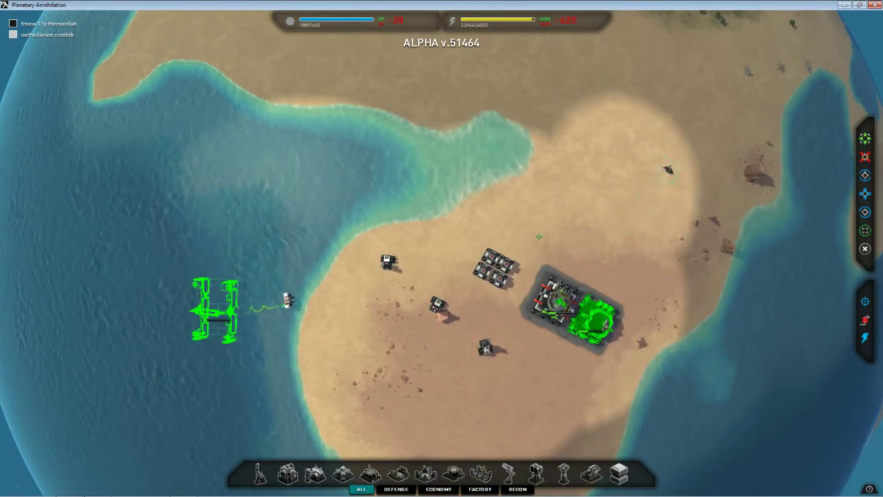
key("Right")
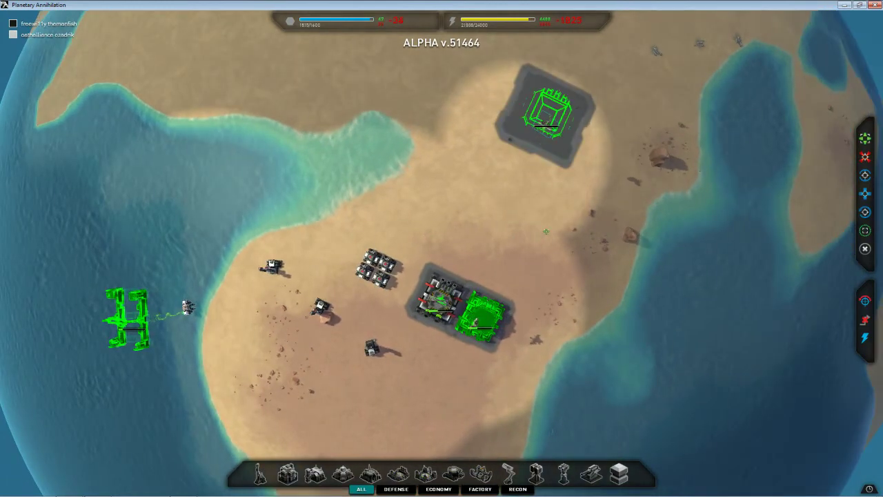
key("Right")
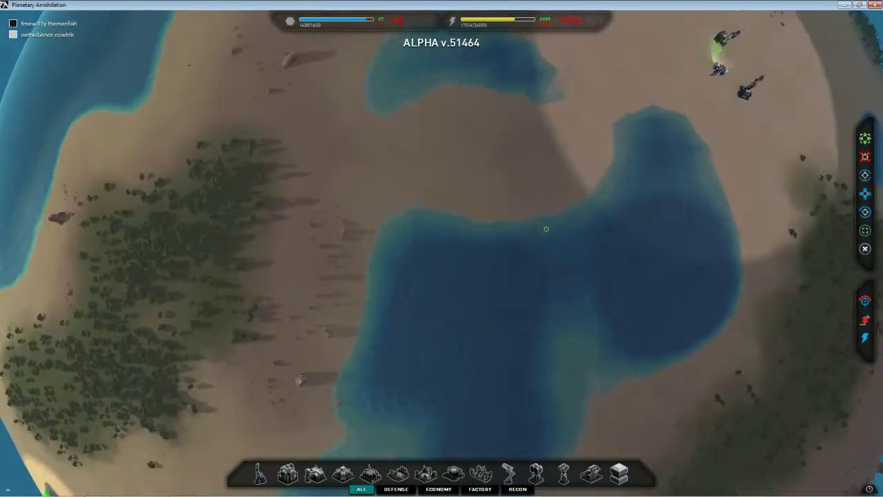
scroll(546, 229, "down", 3)
scroll(649, 172, "up", 3)
scroll(670, 160, "up", 3)
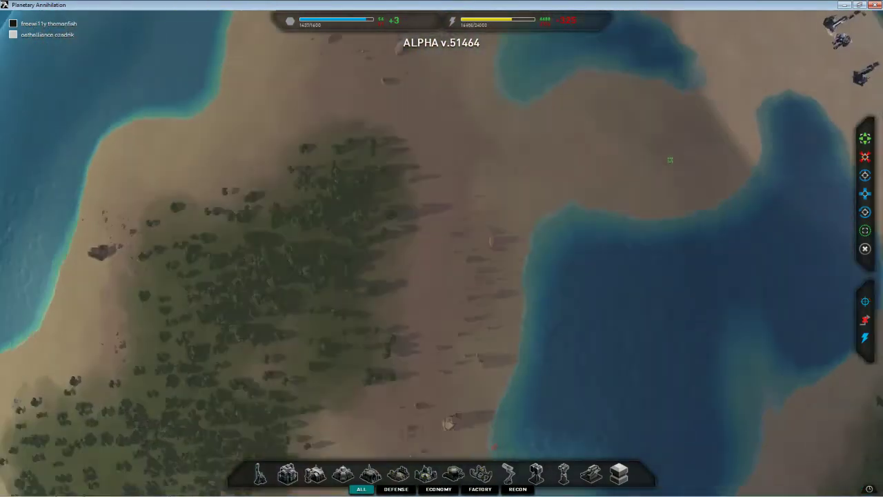
key("Left")
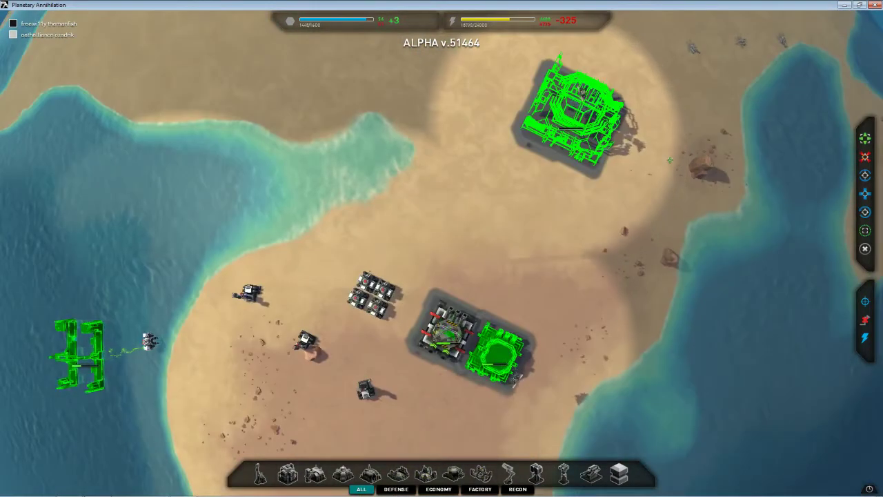
Box-select a different builder on the island and look toward the naval factory.
key("Down")
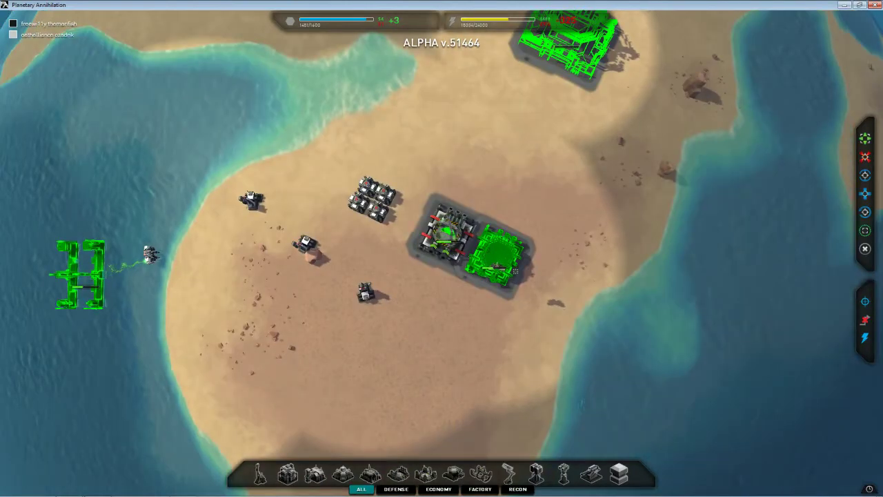
scroll(514, 271, "up", 2)
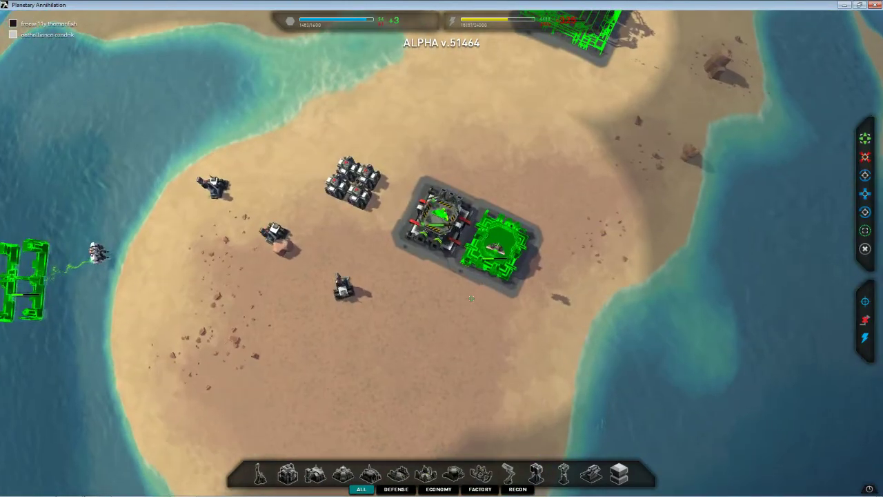
key("Up")
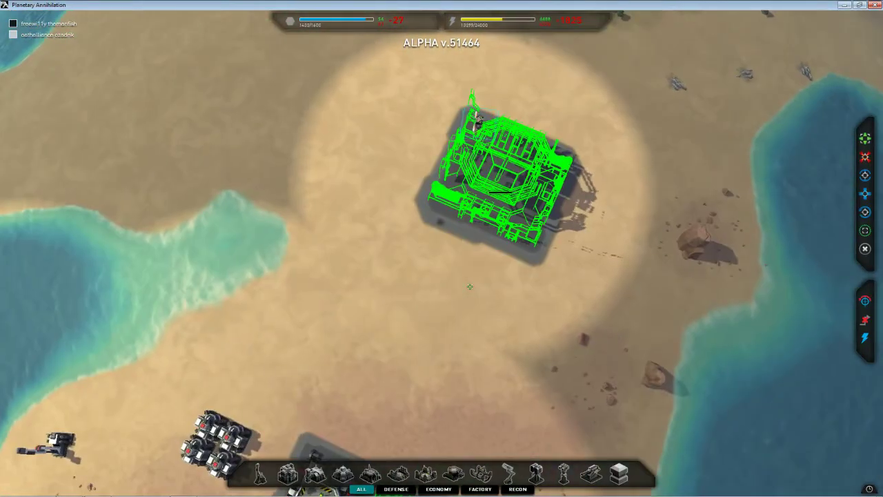
scroll(470, 286, "down", 2)
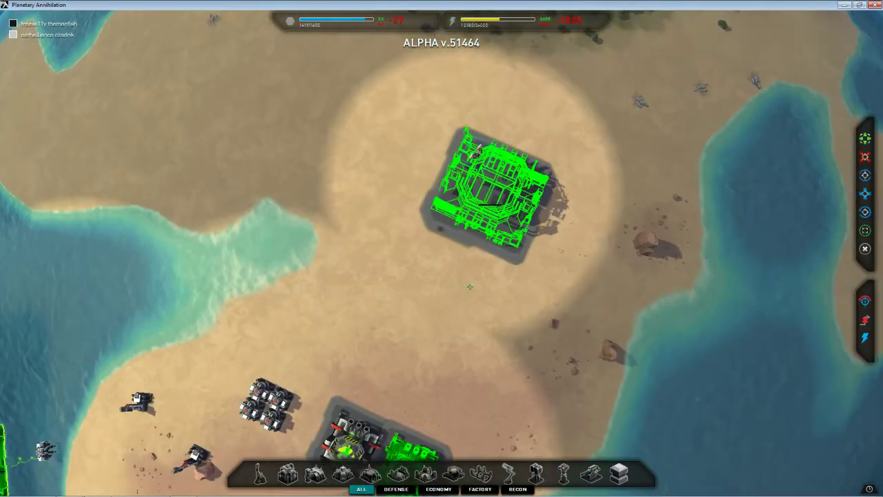
key("Down")
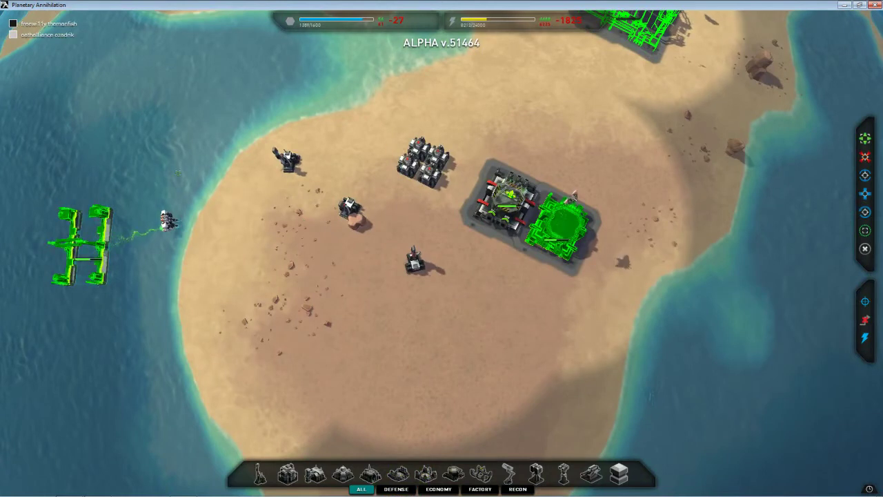
left_click_drag(158, 201, 192, 254)
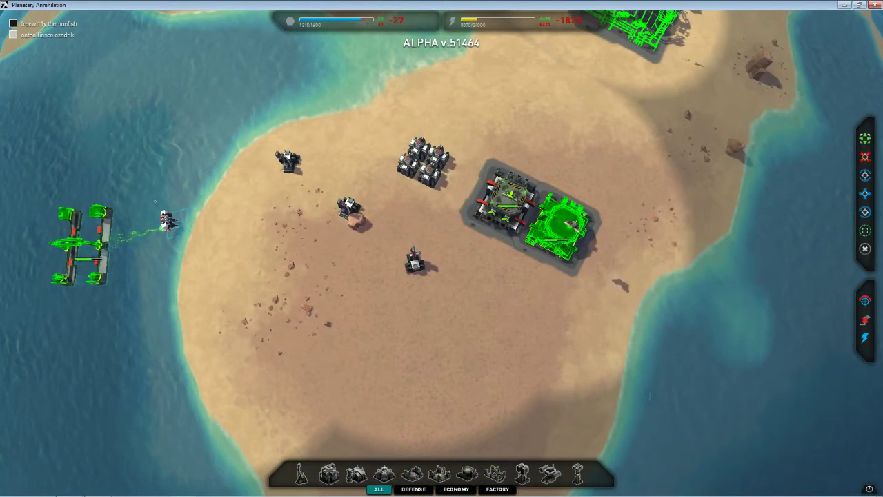
key("Left")
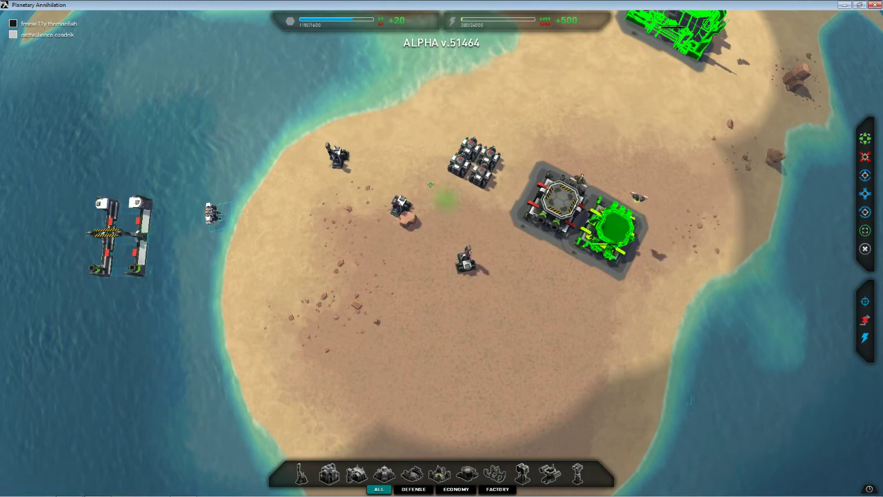
scroll(429, 183, "up", 2)
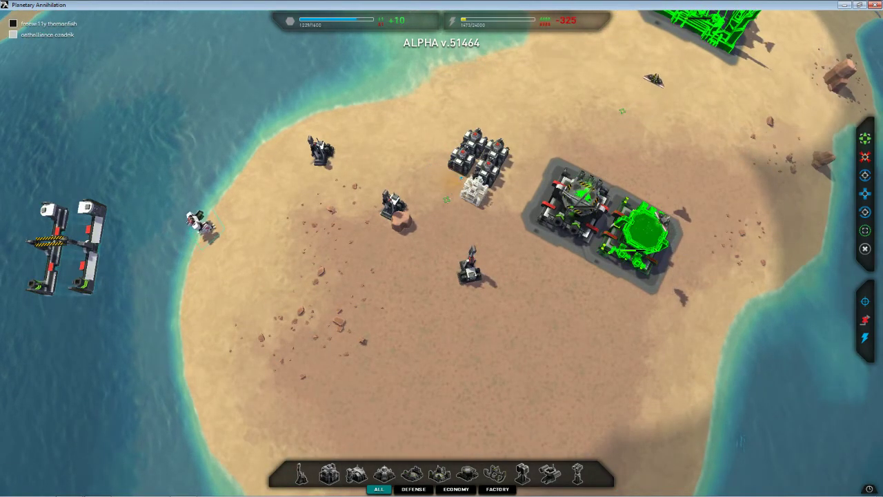
Place an energy plant beside the storage cluster and cancel the remaining placements.
left_click(446, 199)
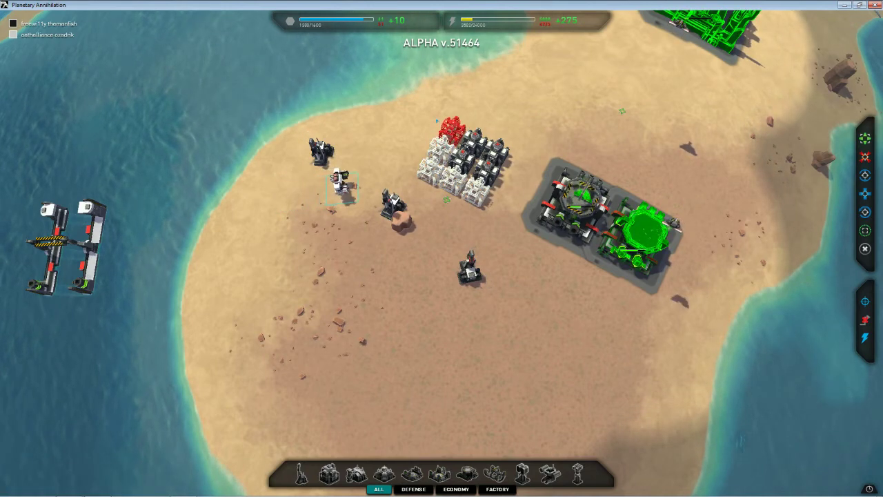
right_click(428, 113)
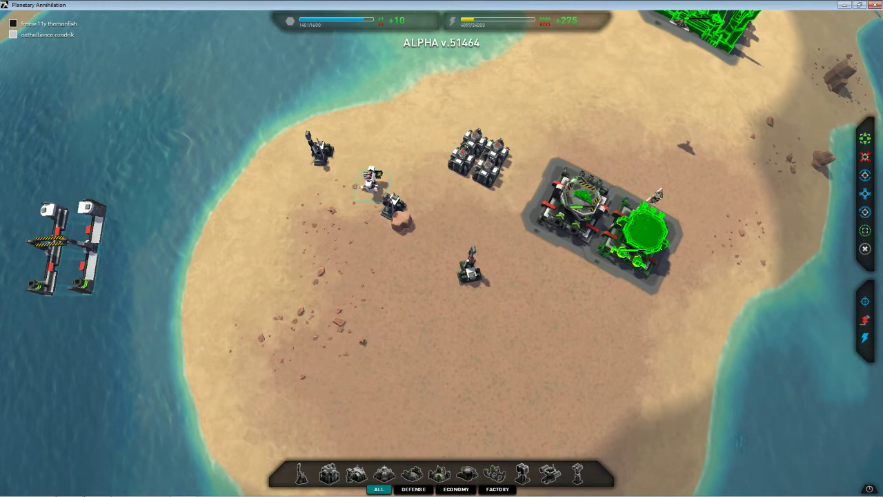
key("Right")
key("Up")
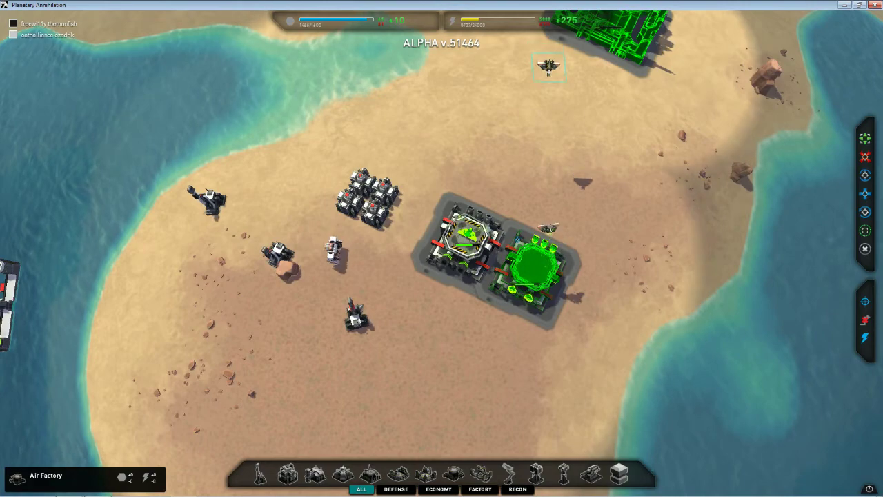
key("Left")
scroll(442, 249, "up", 2)
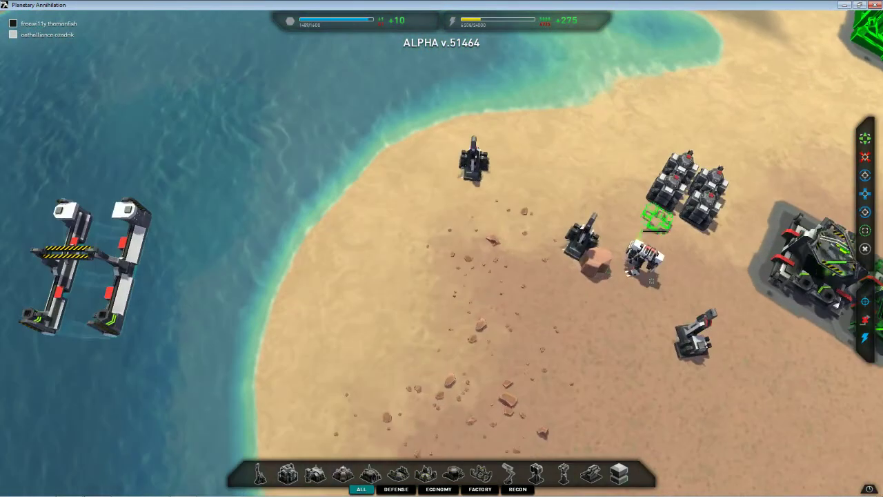
scroll(690, 289, "up", 2)
scroll(690, 290, "down", 4)
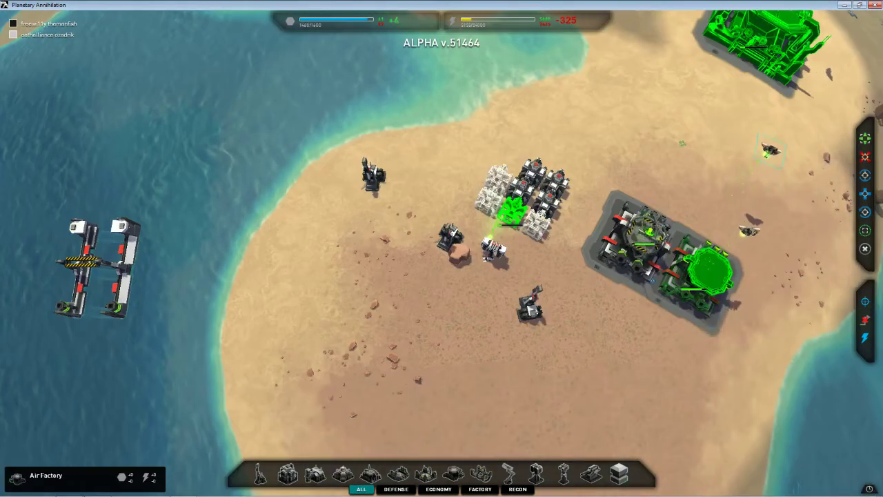
key("Left")
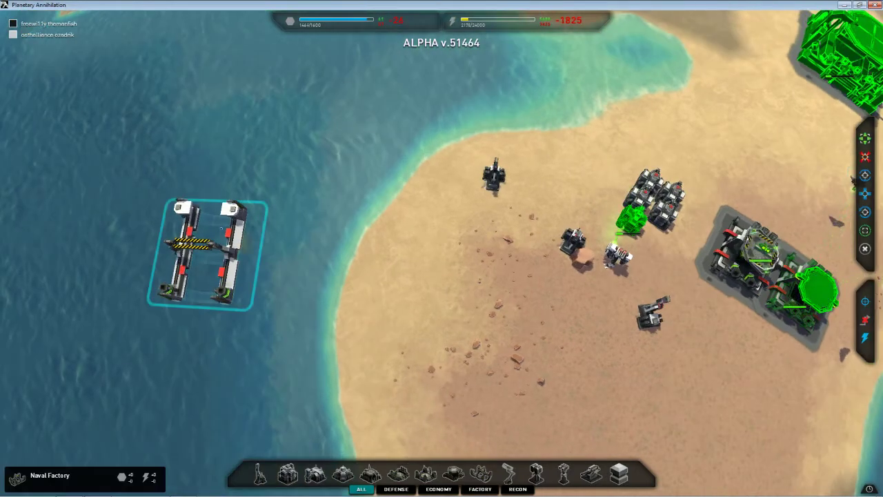
Inspect the naval factory's ship options and the unfinished advanced air factory.
left_click(207, 252)
scroll(290, 277, "down", 2)
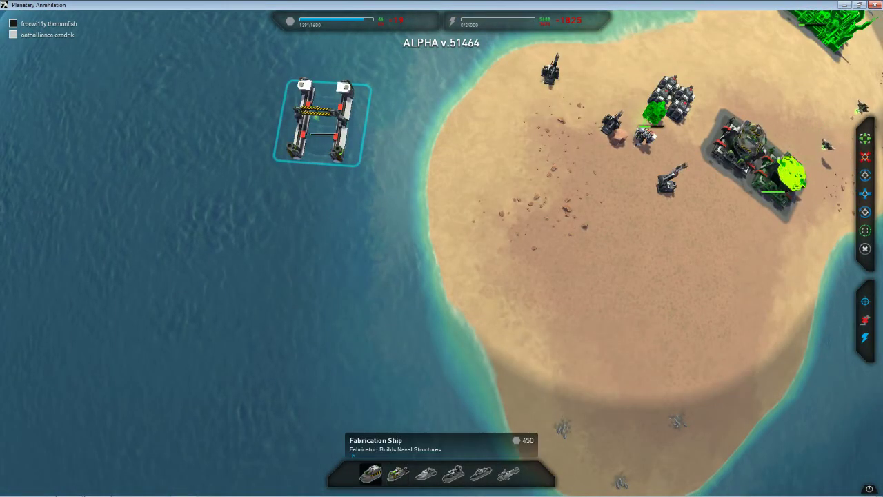
scroll(441, 248, "up", 2)
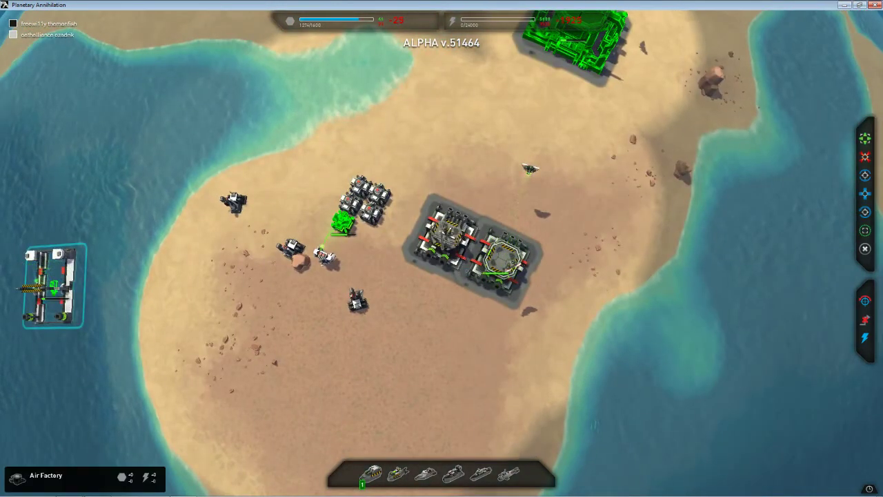
left_click(497, 146)
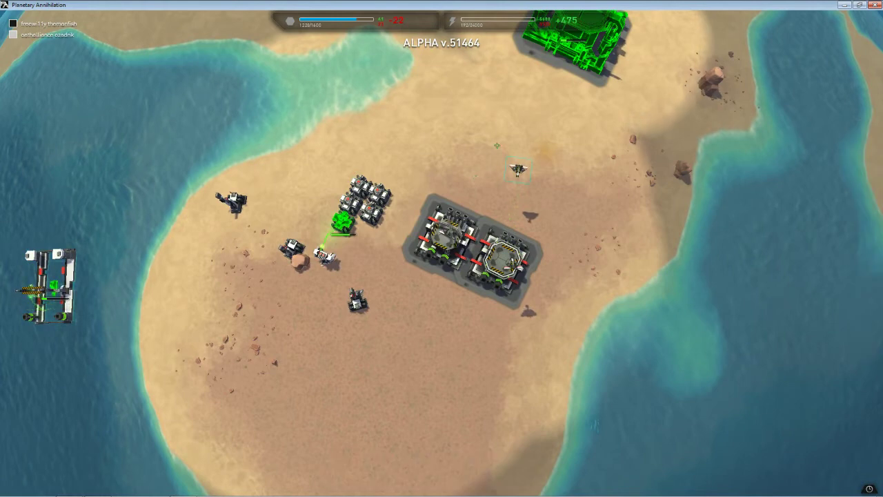
left_click(611, 76)
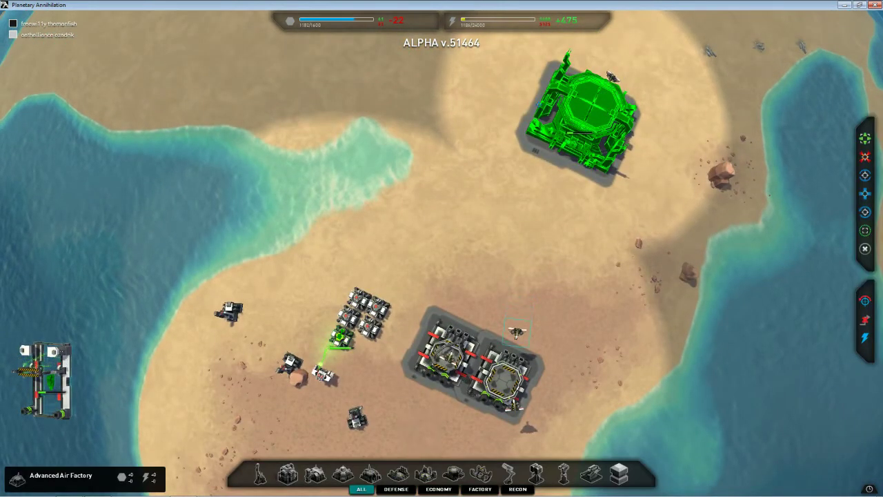
key("Down")
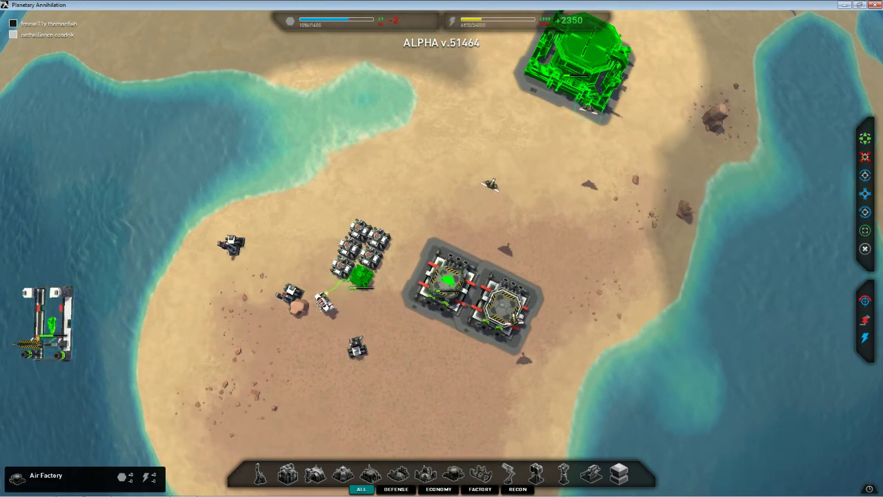
Select the air factory beside the base to view its aircraft options.
left_click(502, 309)
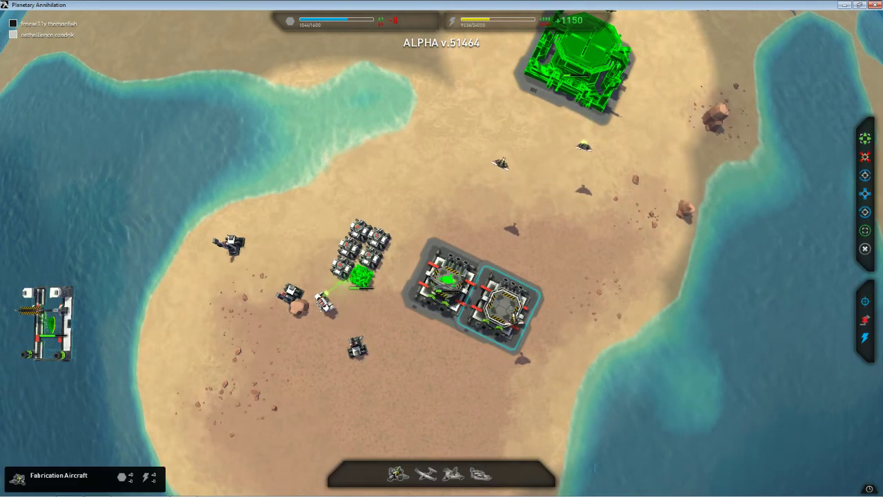
left_click(505, 156)
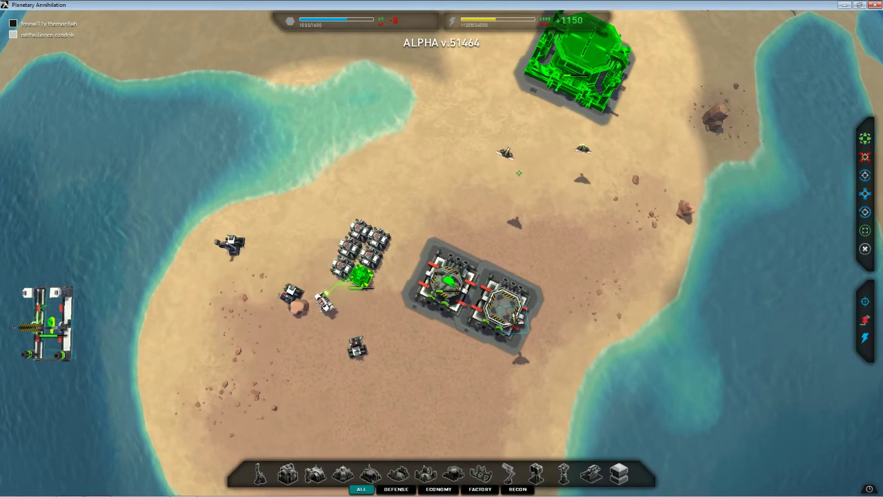
key("Up")
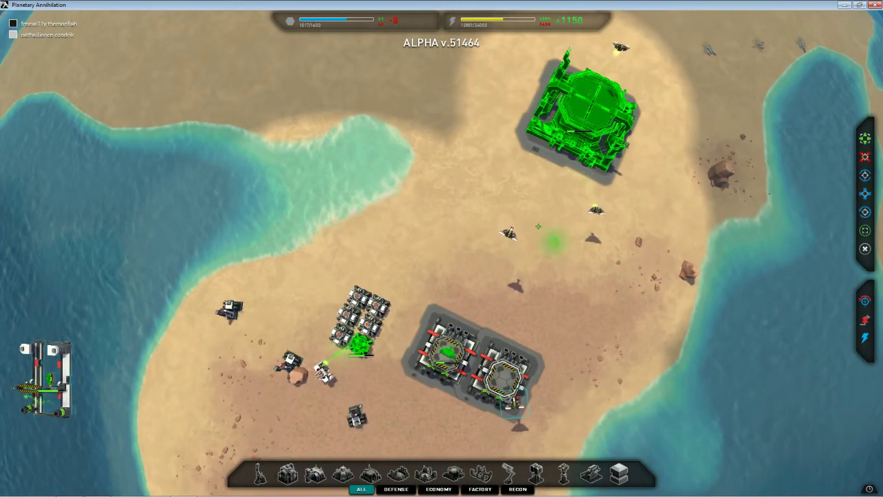
scroll(441, 248, "down", 3)
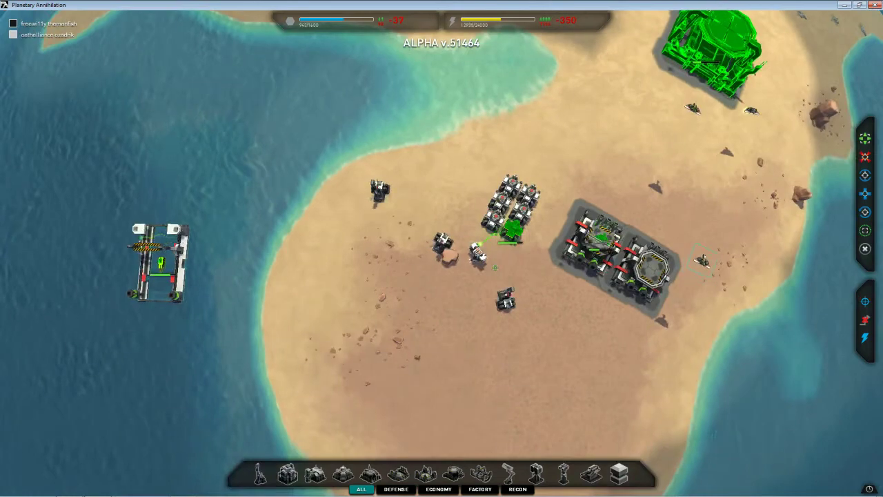
scroll(442, 248, "up", 3)
left_click(566, 310)
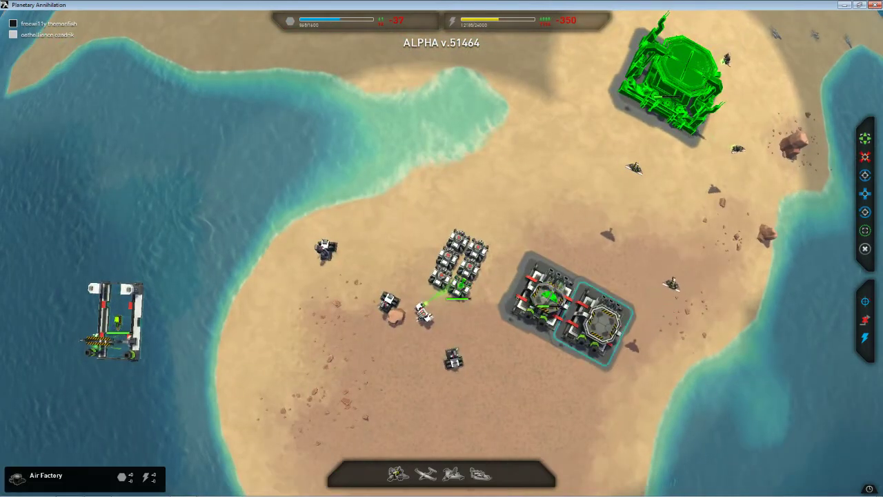
key("Up")
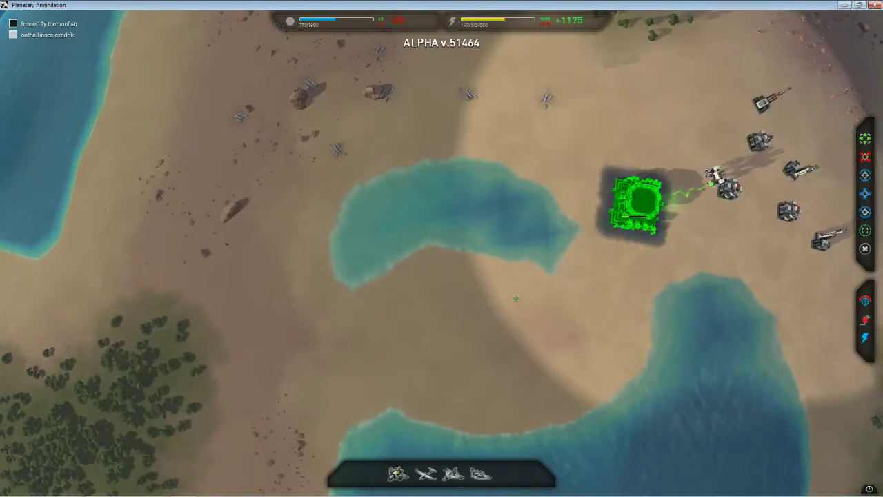
Return to the factory base, pick a metal extractor, and jump to the advanced air factory.
key("Down")
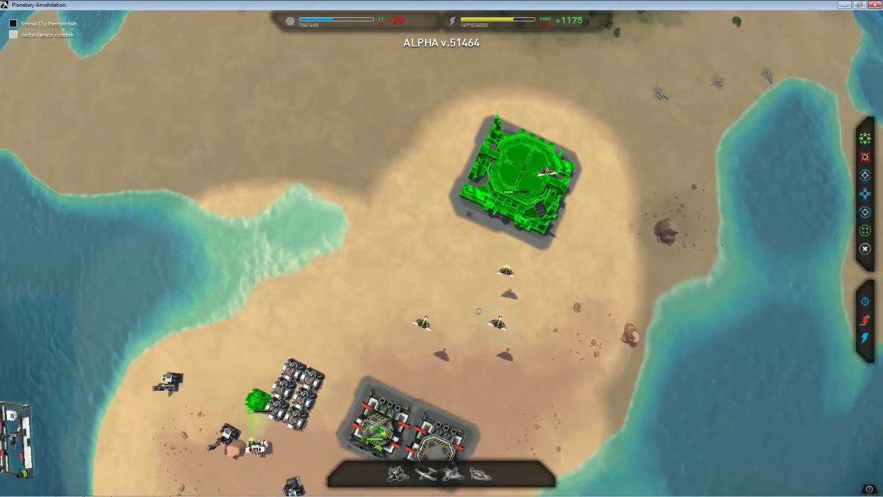
key("ctrl+c")
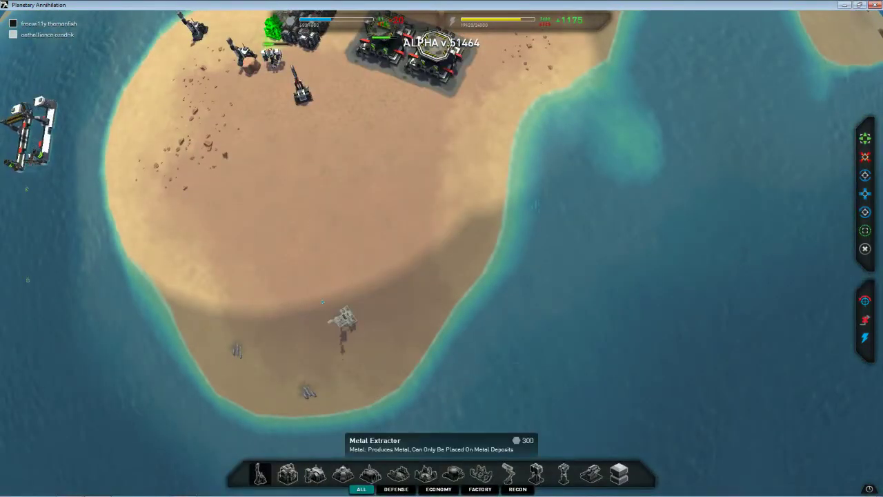
left_click(261, 474)
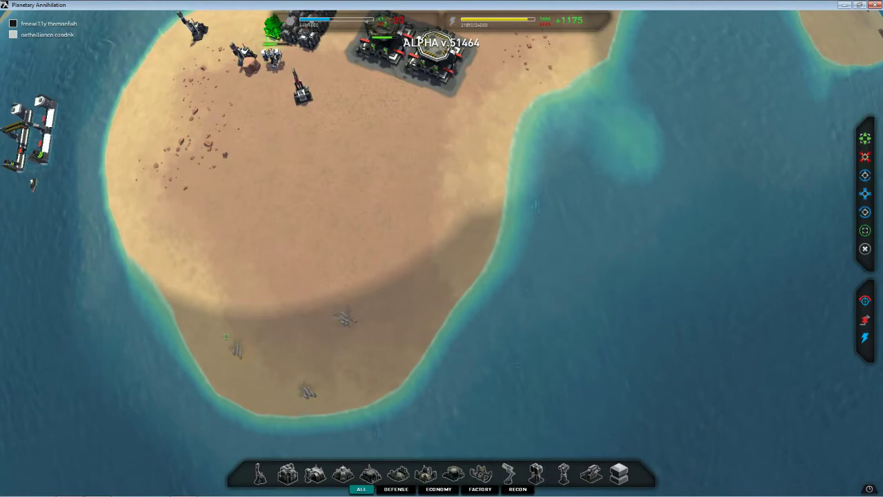
key("ctrl+f")
key("ctrl+f")
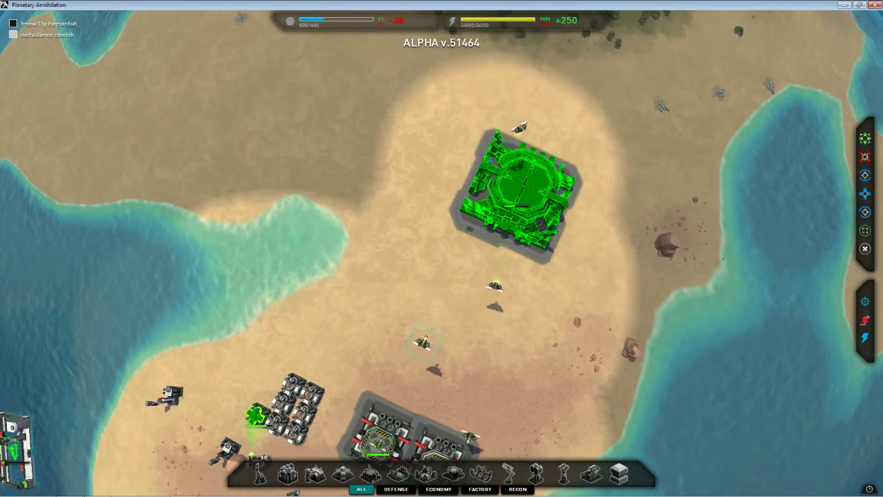
Pan southwest toward the boat and select the coastal sonar.
key("Left")
key("Down")
key("Down")
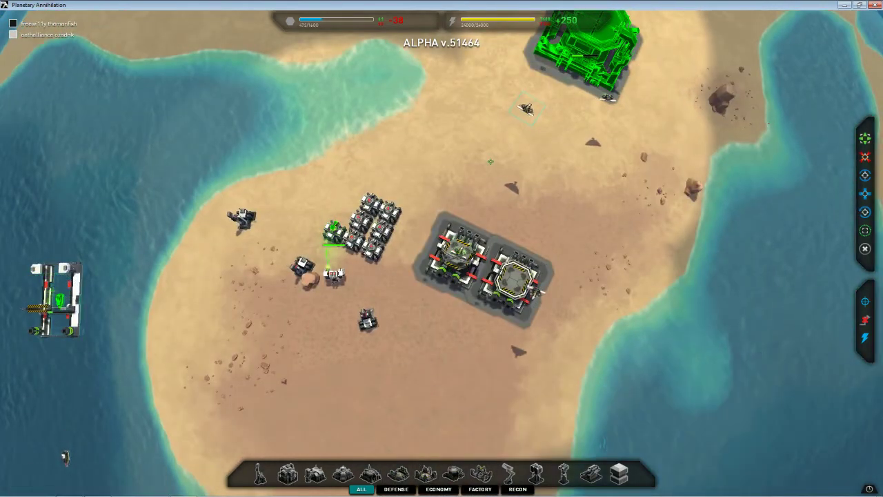
key("Left")
key("Down")
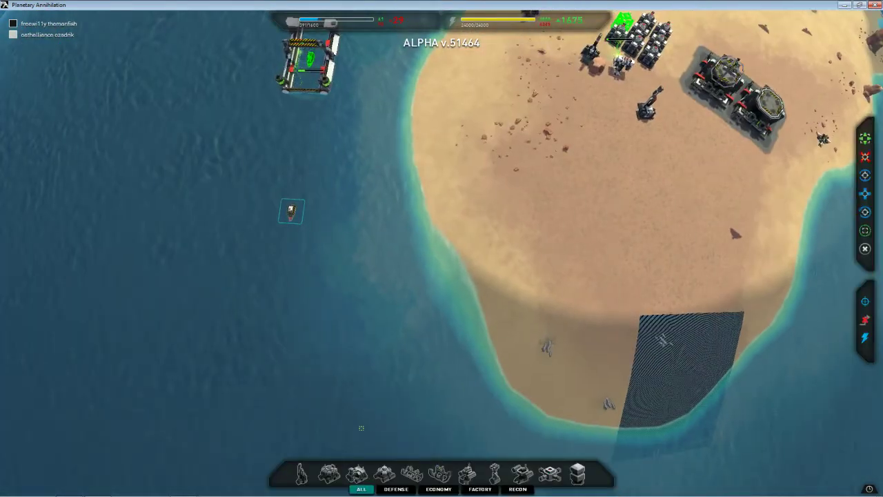
key("Left")
key("Left")
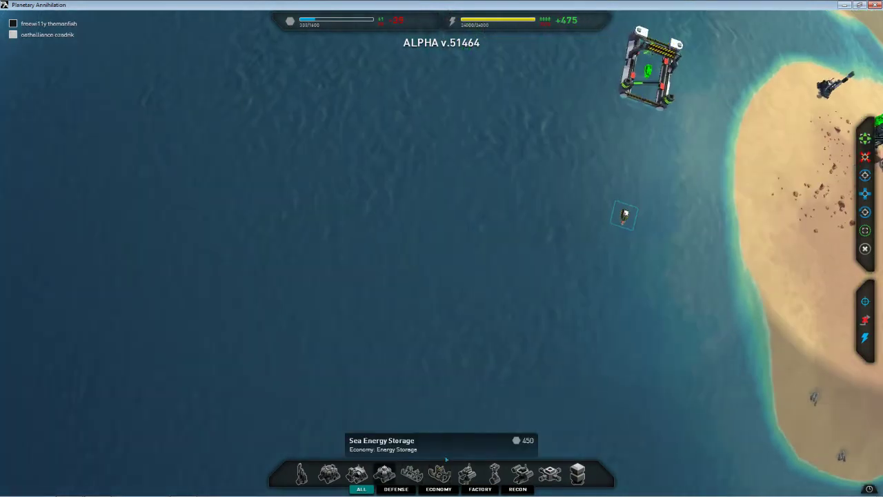
scroll(477, 247, "down", 5)
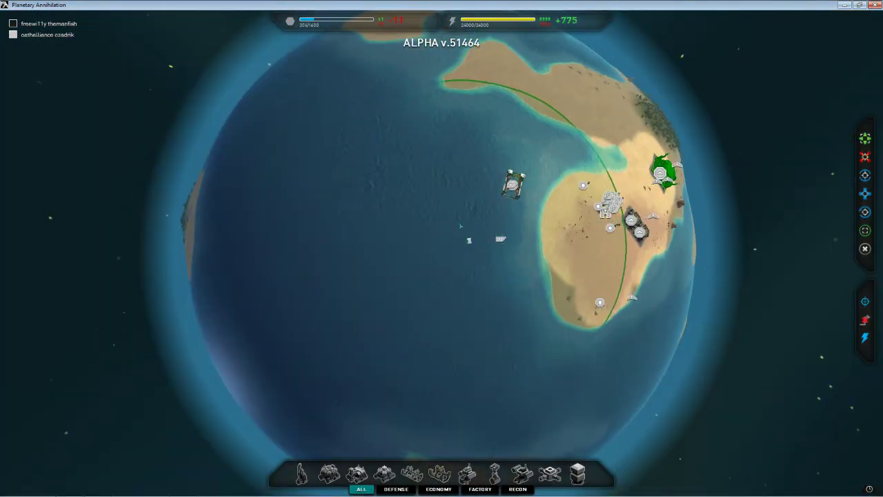
left_click(482, 239)
scroll(470, 228, "up", 2)
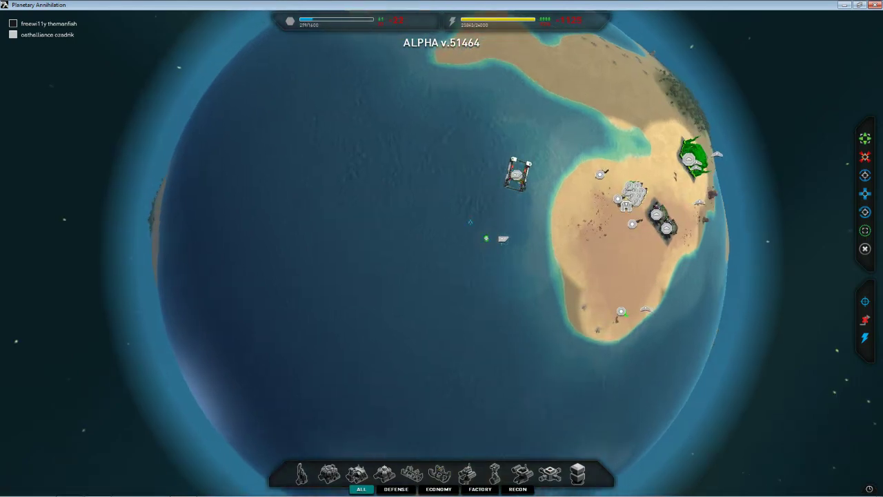
scroll(454, 226, "up", 5)
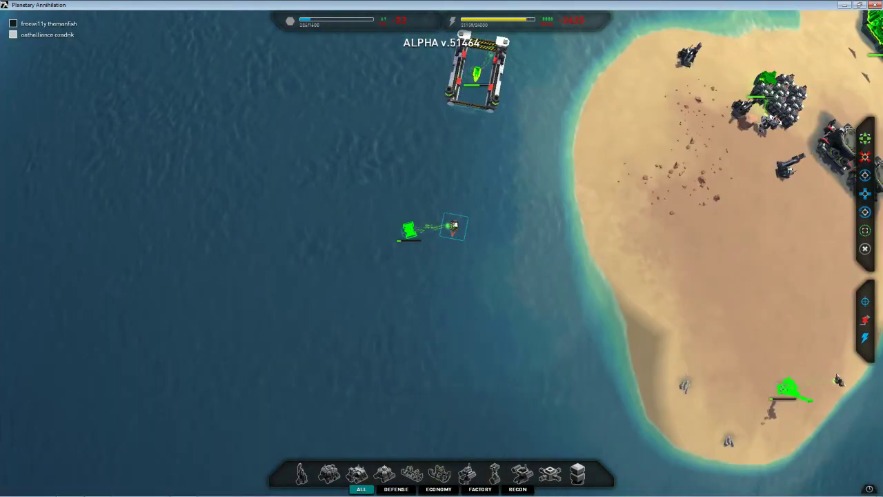
Inspect the offshore naval factory's units, then jump back to the Commander.
key("Right")
key("Up")
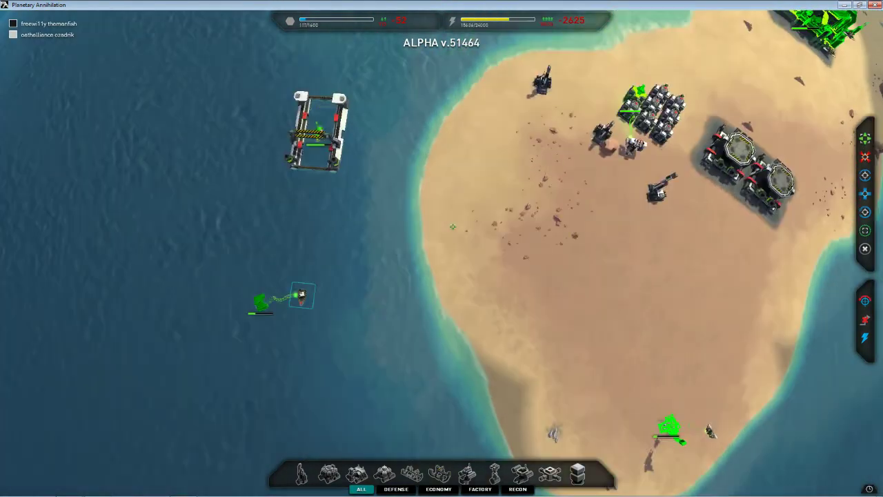
key("Right")
key("Up")
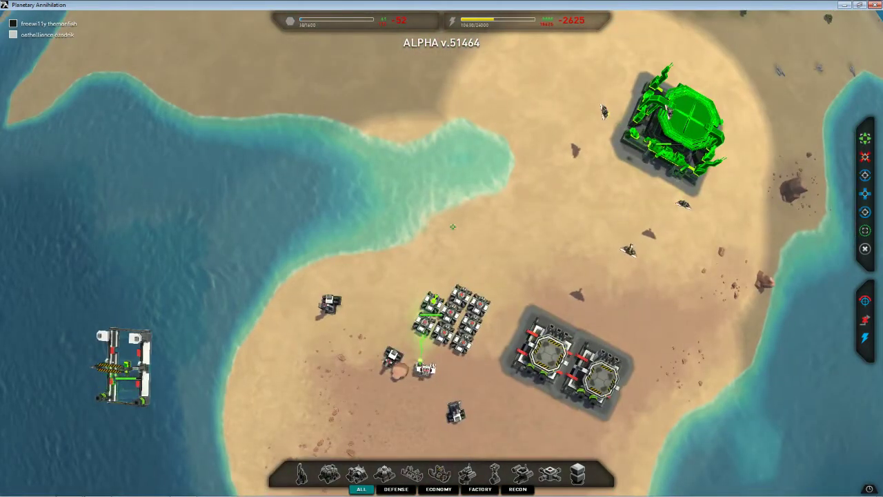
key("Down")
key("Left")
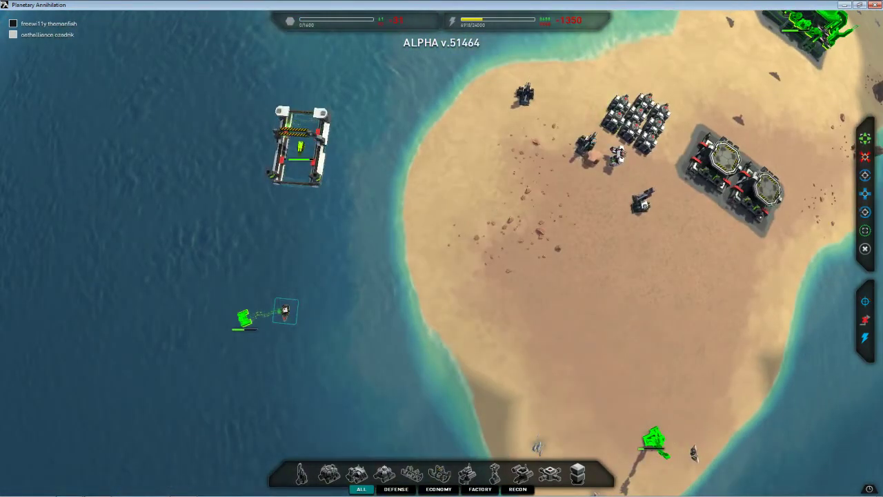
left_click(324, 145)
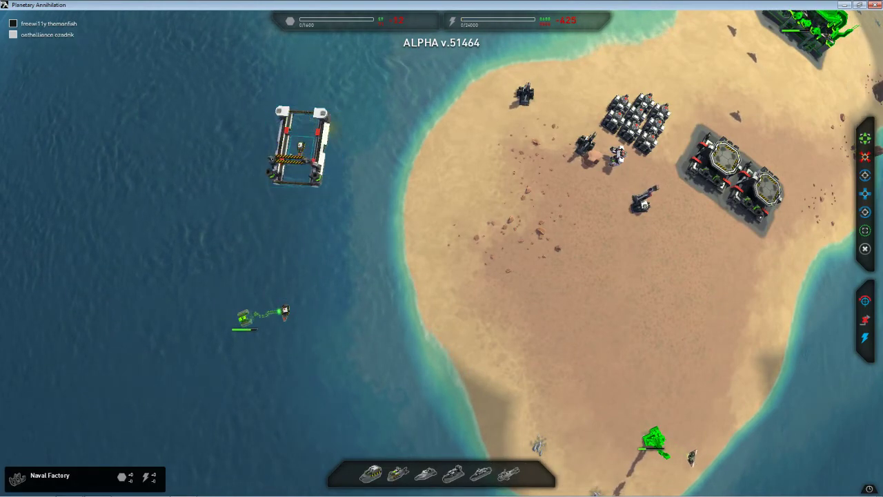
left_click(284, 312)
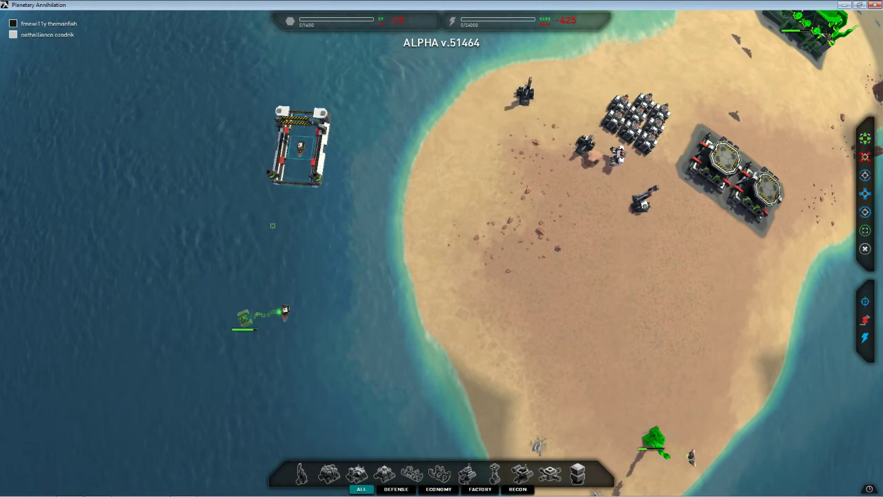
scroll(245, 256, "up", 2)
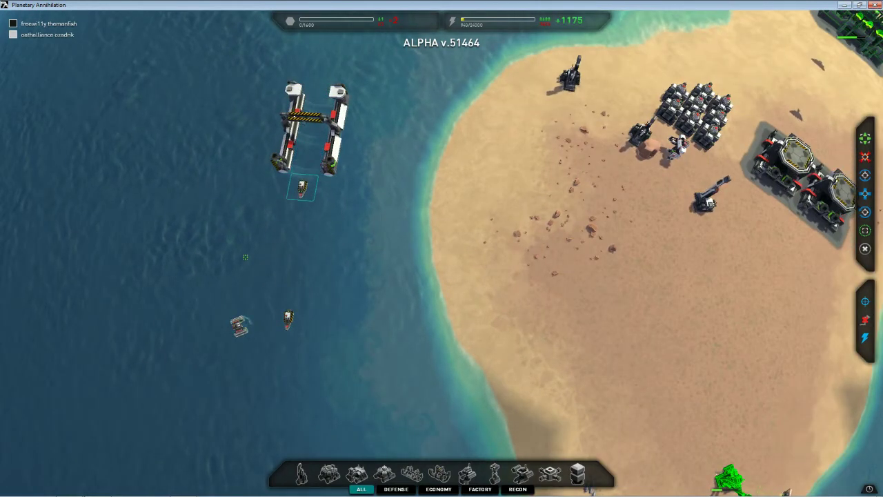
key("ctrl+c")
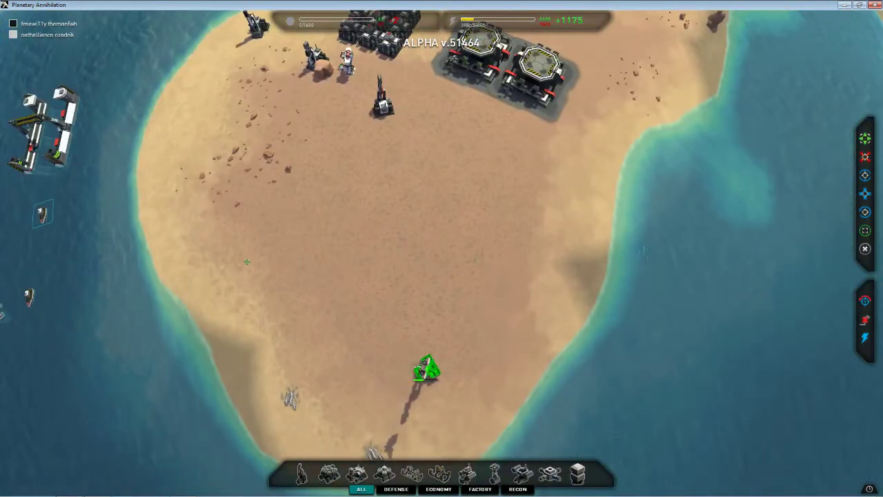
key("ctrl+c")
scroll(441, 276, "up", 1)
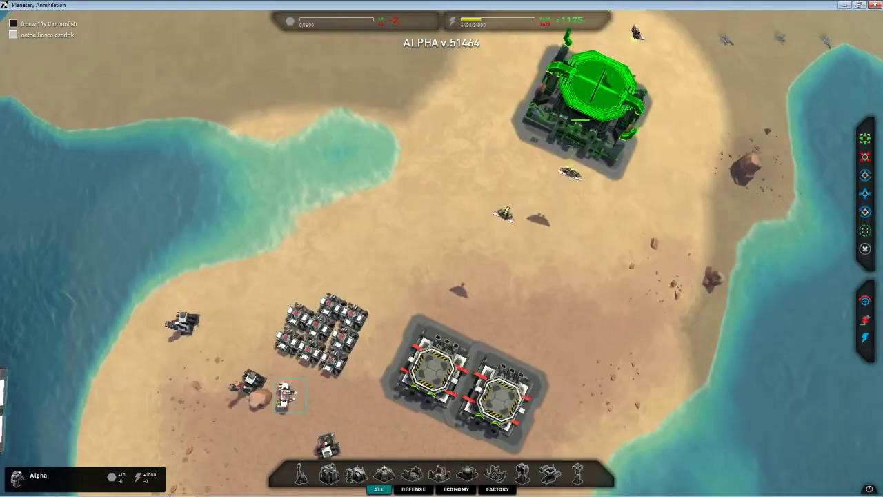
scroll(469, 311, "up", 3)
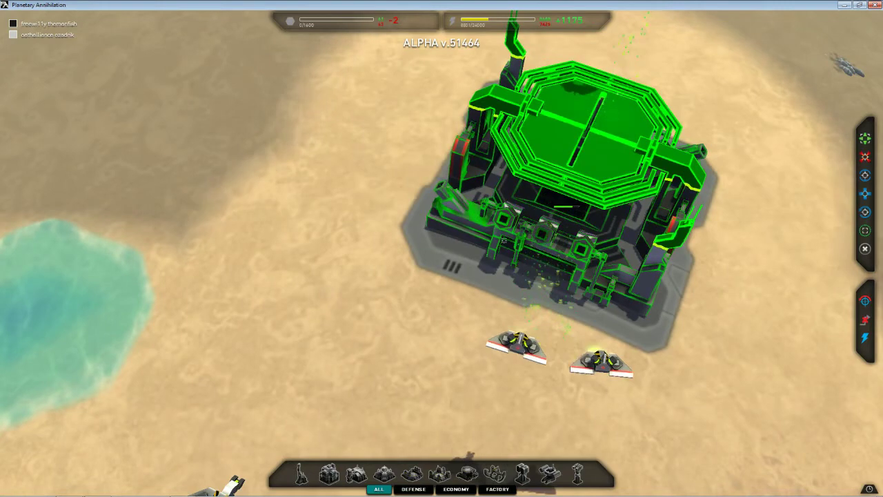
Select the finished Advanced Air Factory and queue an Advanced Fabrication Aircraft from it.
left_click(504, 240)
left_click_drag(573, 318, 659, 403)
scroll(504, 431, "down", 2)
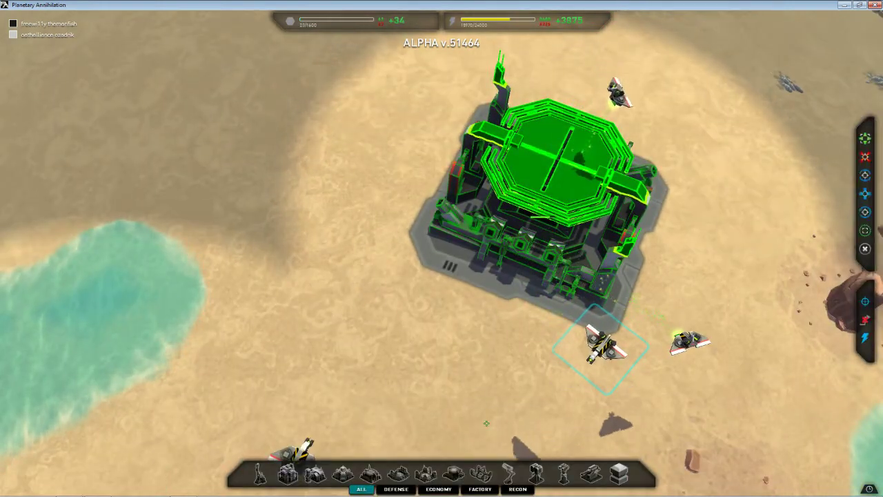
scroll(487, 423, "down", 2)
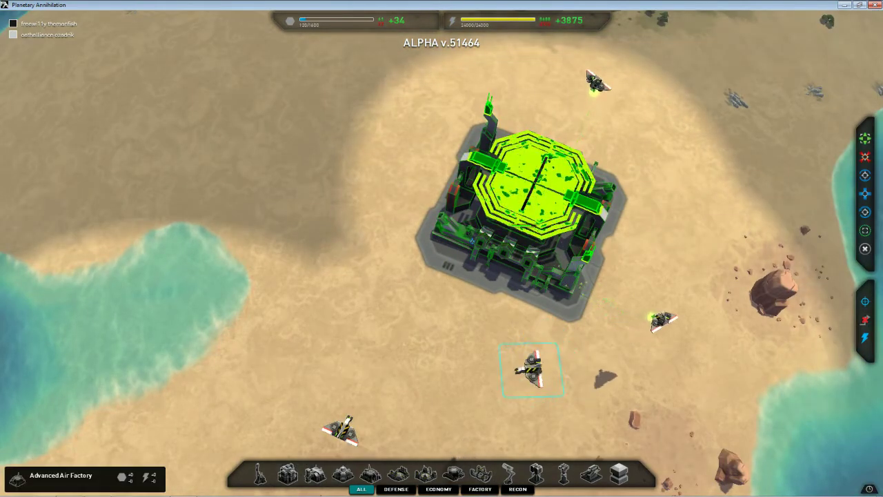
scroll(491, 245, "up", 2)
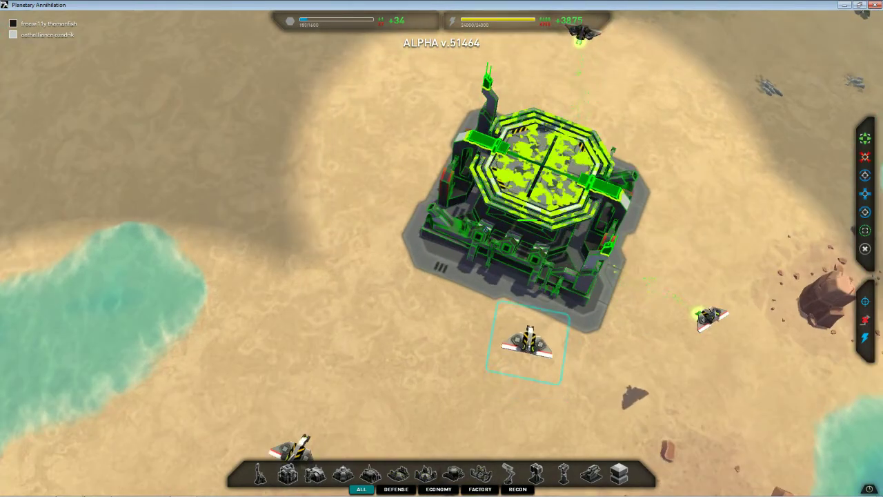
left_click(486, 228)
scroll(486, 228, "down", 1)
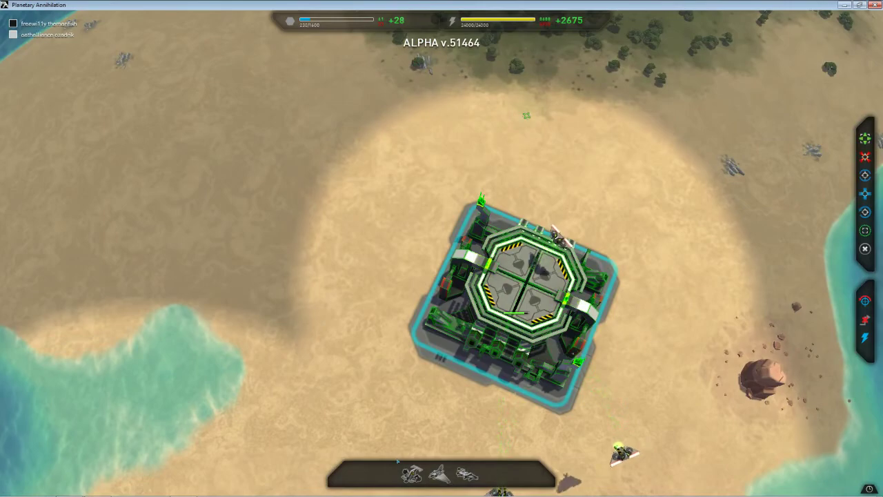
left_click(401, 462)
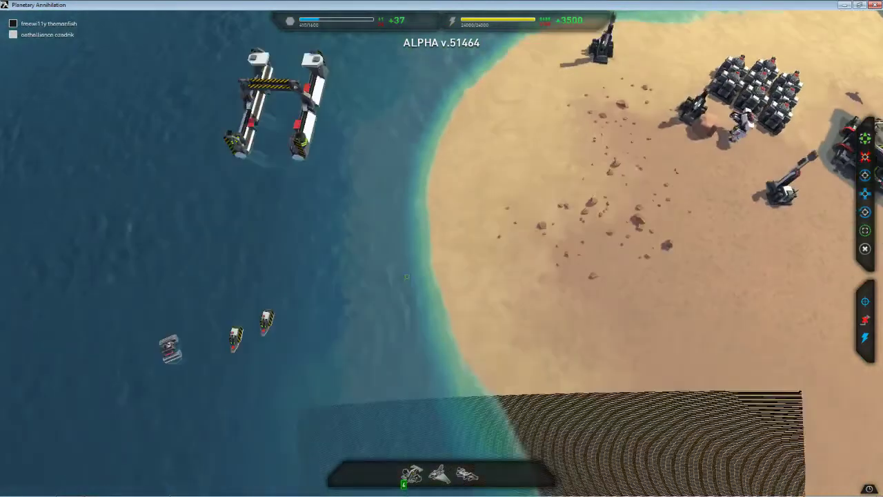
Have the fabrication ship place a second Naval Factory in the water beside the first.
left_click(266, 318)
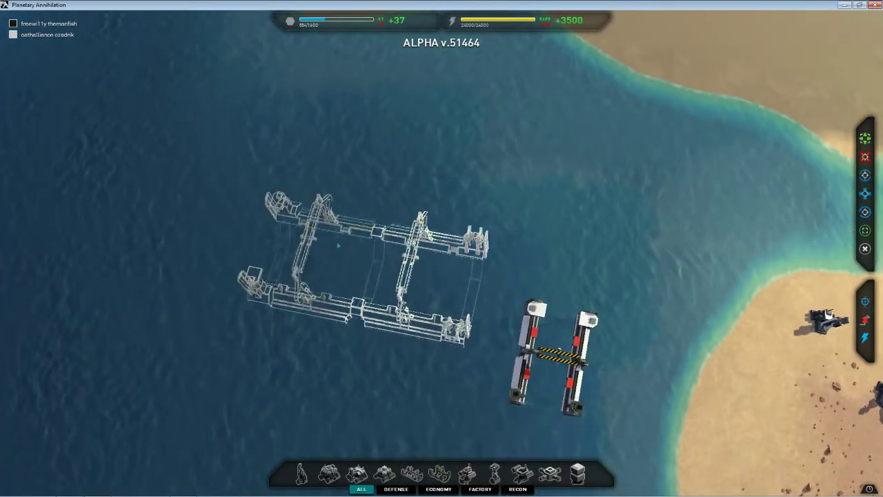
mouse_move(359, 314)
left_mouse_down()
mouse_move(362, 282)
mouse_move(382, 288)
left_mouse_up()
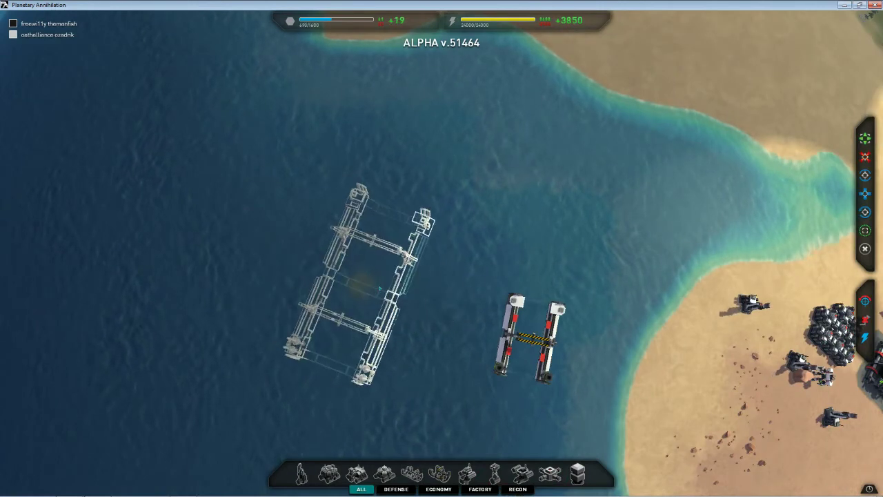
right_click(382, 289)
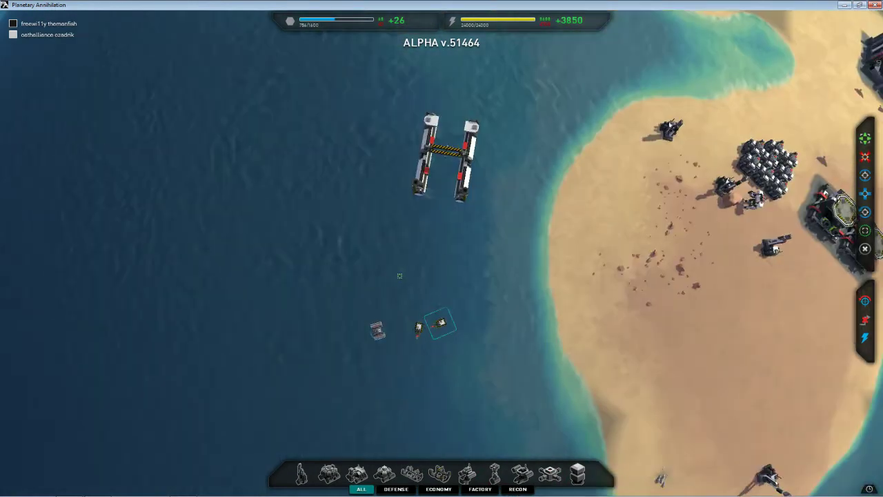
Reselect the fabrication ship and pan back to the main base.
left_click(412, 328)
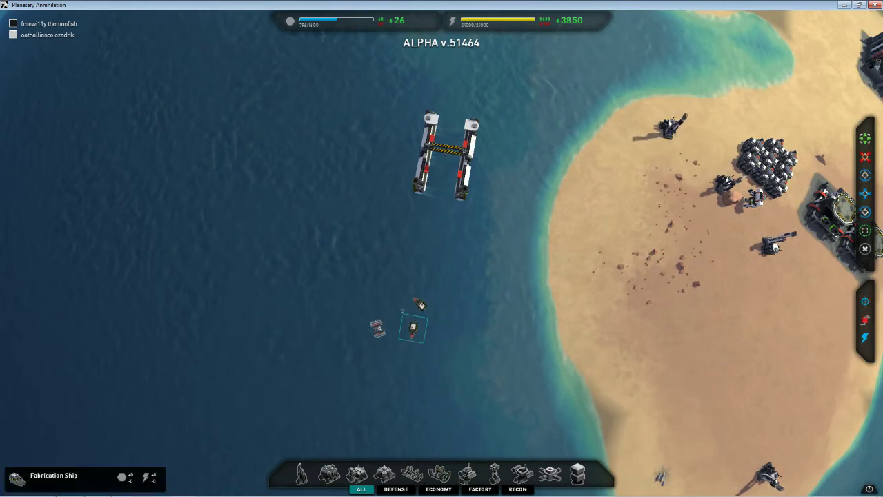
key("Escape")
key("Up")
key("Right")
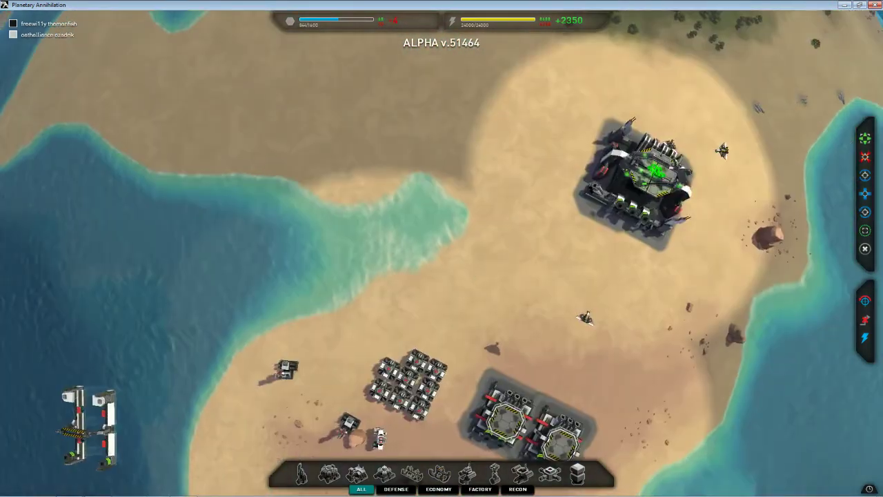
Select the beach Air Factory and queue several Hummingbird fighters.
left_click(659, 169)
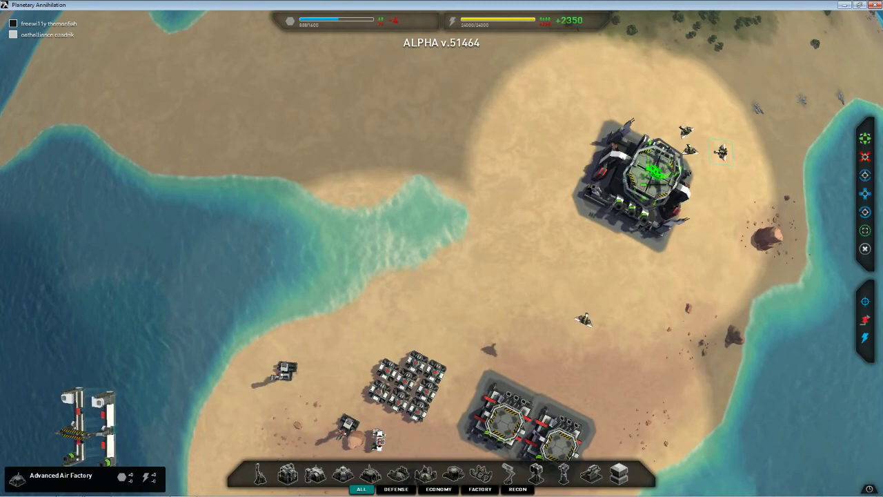
left_click(638, 179)
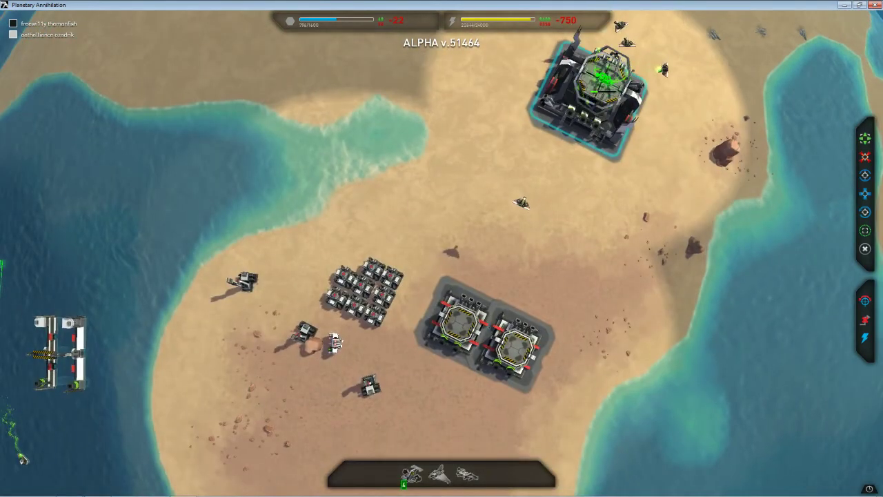
left_click(517, 349)
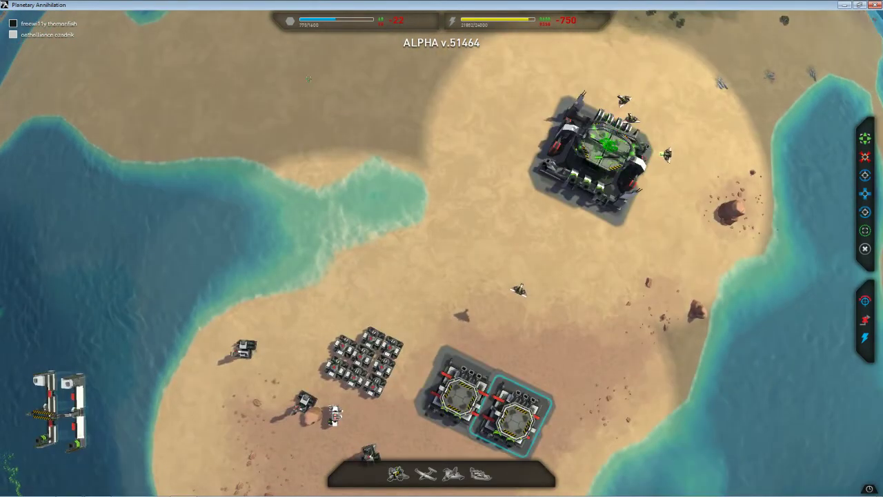
mouse_move(503, 277)
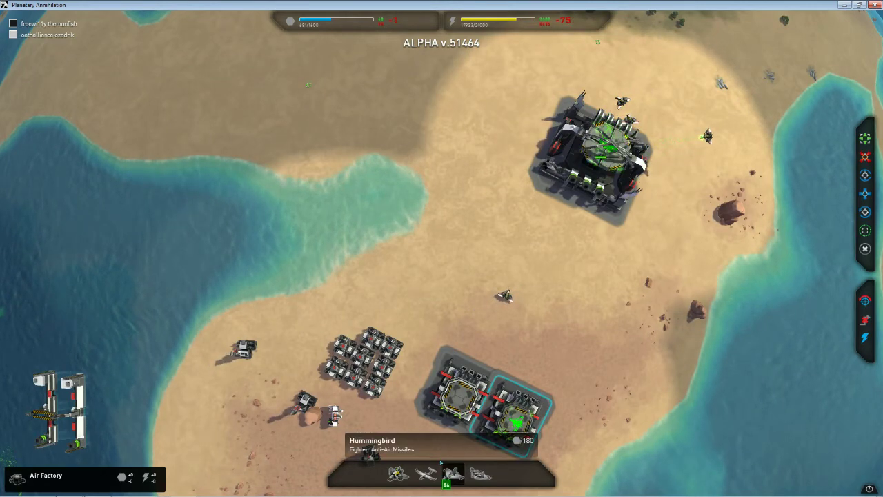
left_click(441, 463, "shift")
left_click(440, 463, "shift")
left_click(440, 463, "shift")
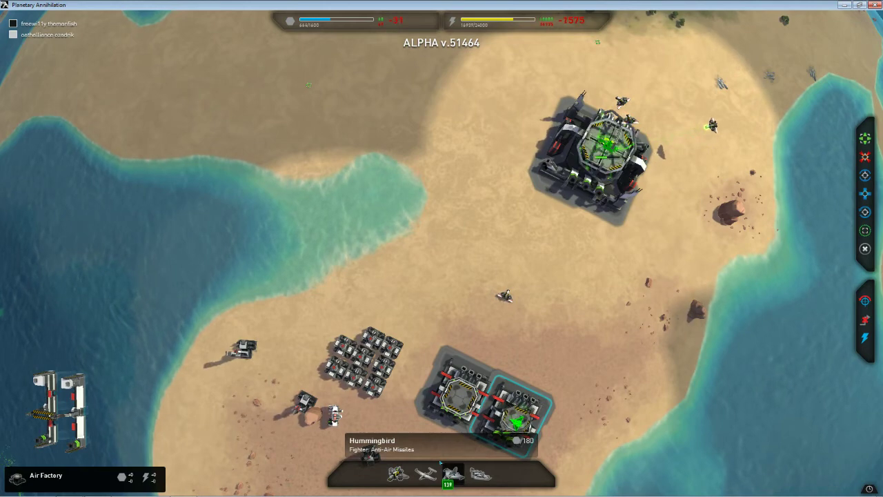
Pan around the base toward the naval factories and back north.
key("Up")
key("Down")
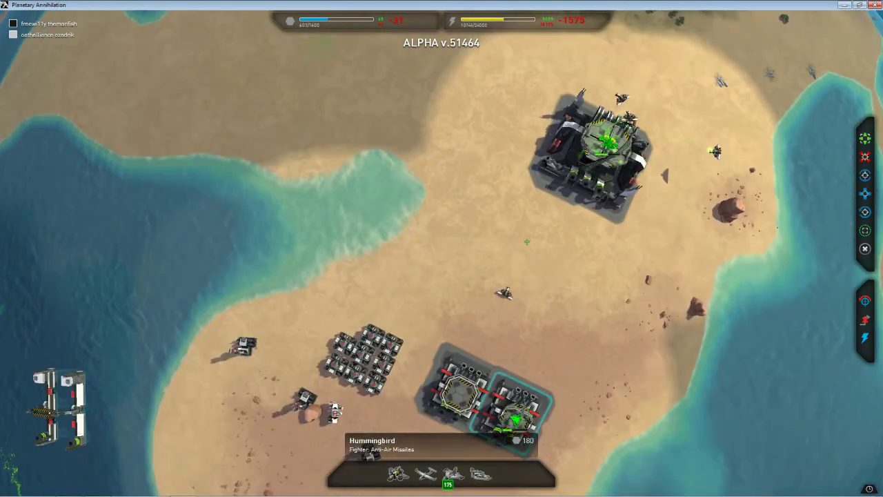
key("Down")
key("Left")
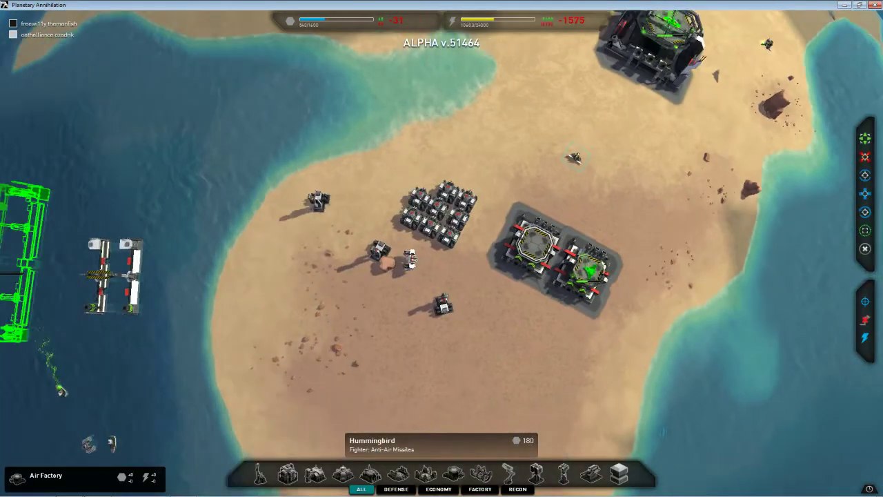
key("Down")
key("Left")
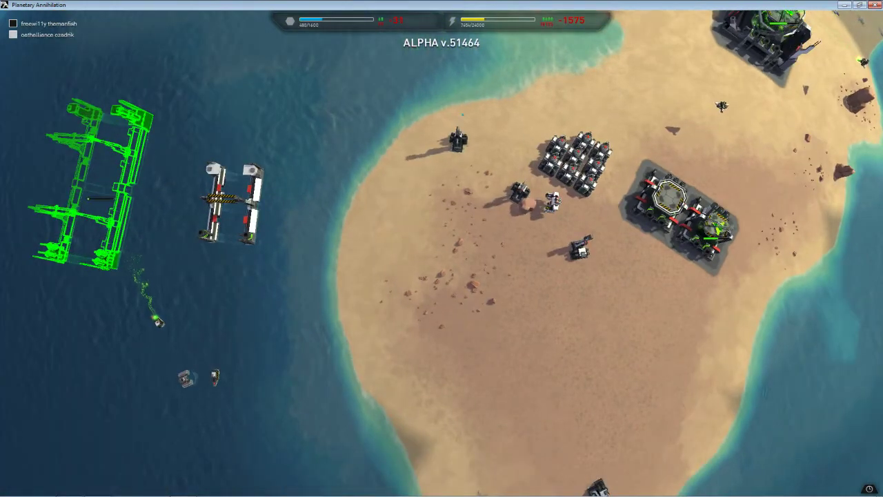
key("Down")
key("Up")
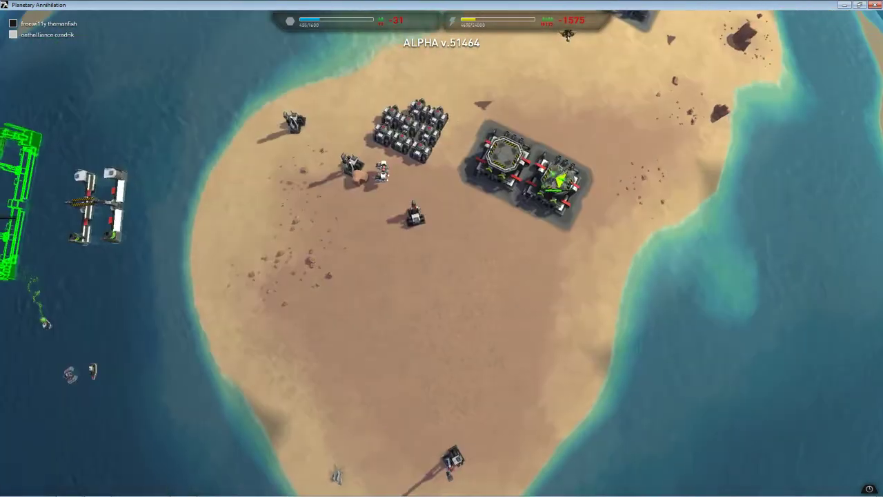
key("Up")
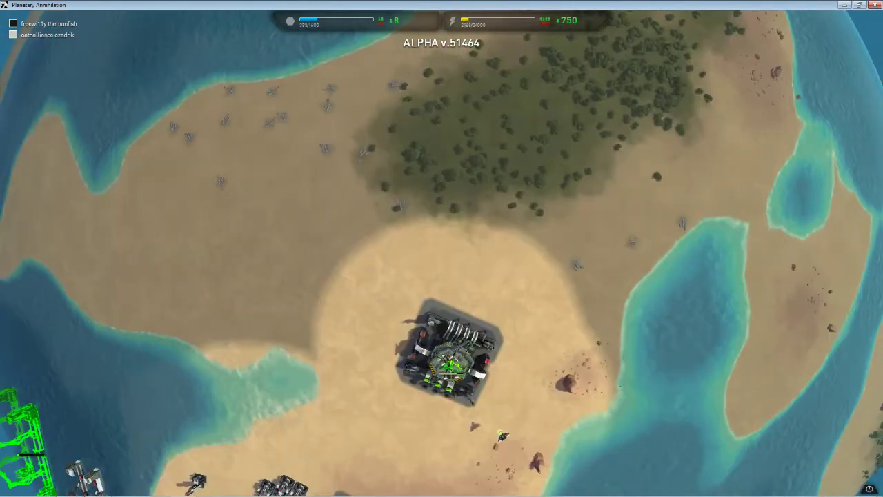
scroll(441, 276, "up", 3)
scroll(386, 324, "down", 1)
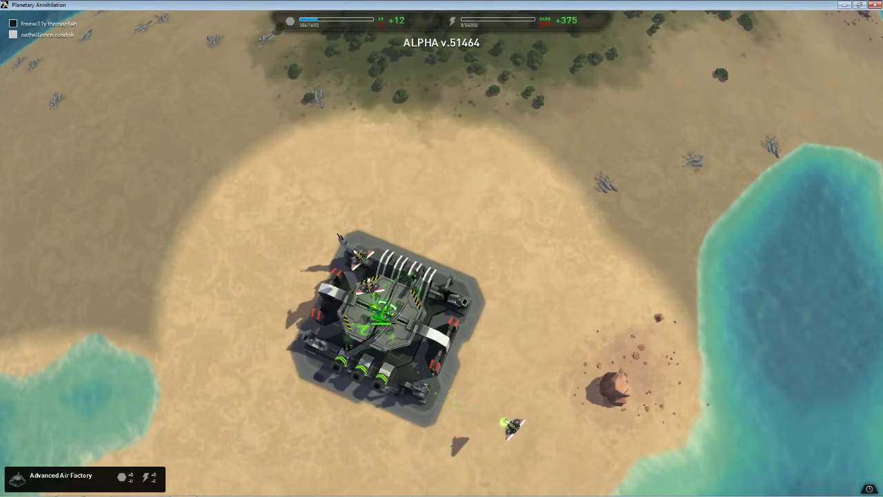
Select the Advanced Air Factory to show its build options and pan north toward the forest.
left_click(386, 317)
key("Escape")
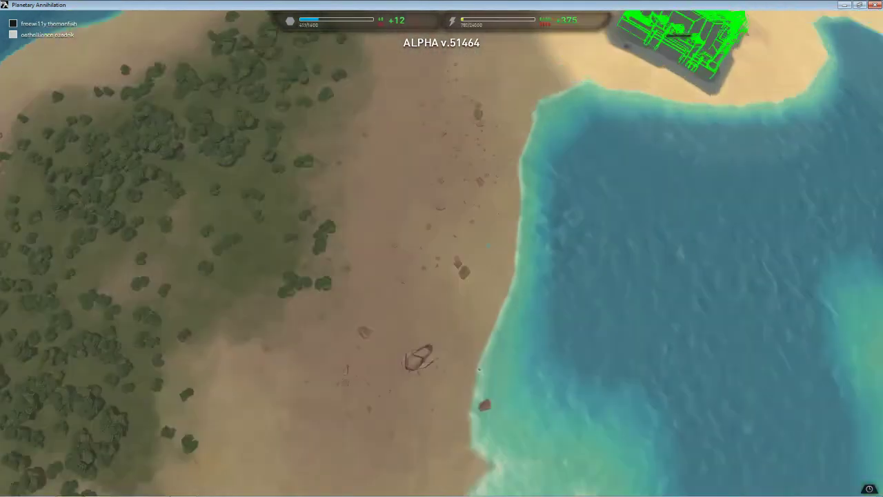
scroll(442, 249, "down", 5)
scroll(442, 249, "down", 3)
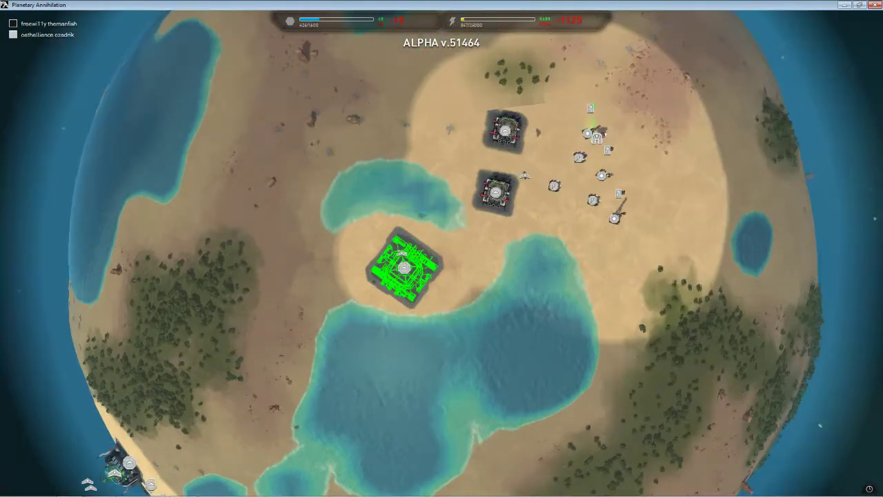
scroll(442, 248, "up", 5)
key("Down")
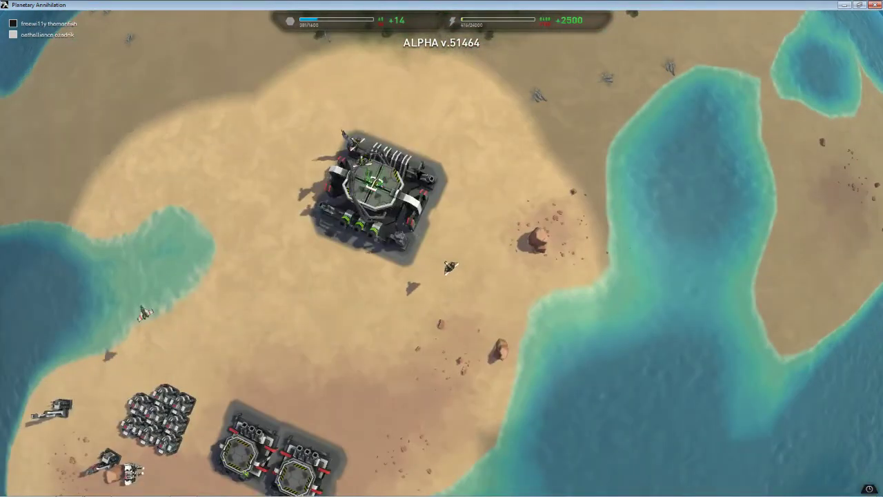
left_click(373, 176)
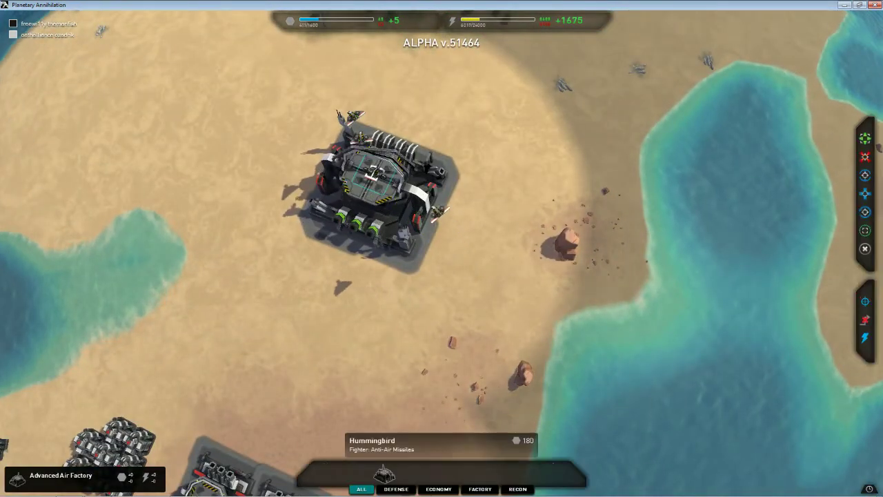
key("Up")
key("Right")
key("Up")
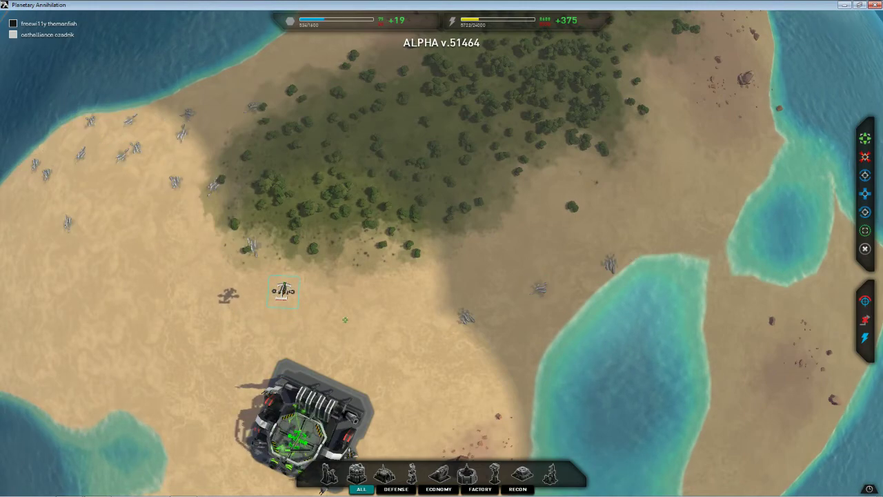
Box-select the units near the factory, then select the Firefly scout aircraft.
key("Down")
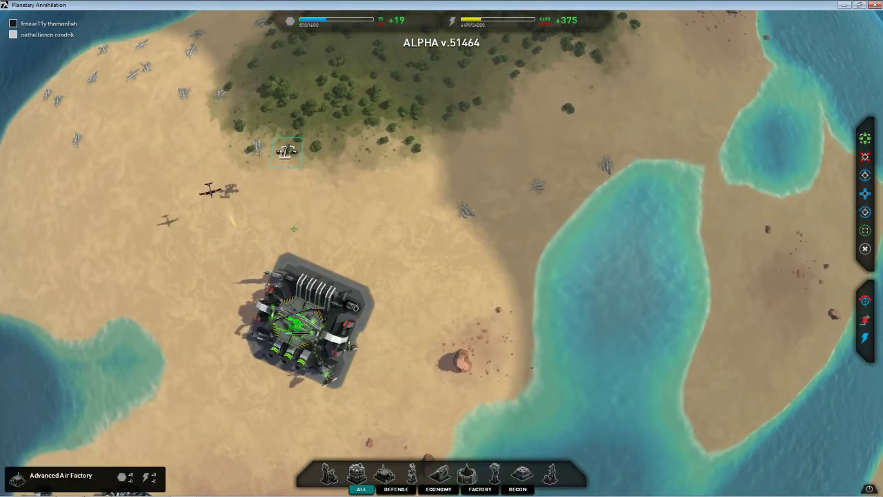
key("Down")
key("Left")
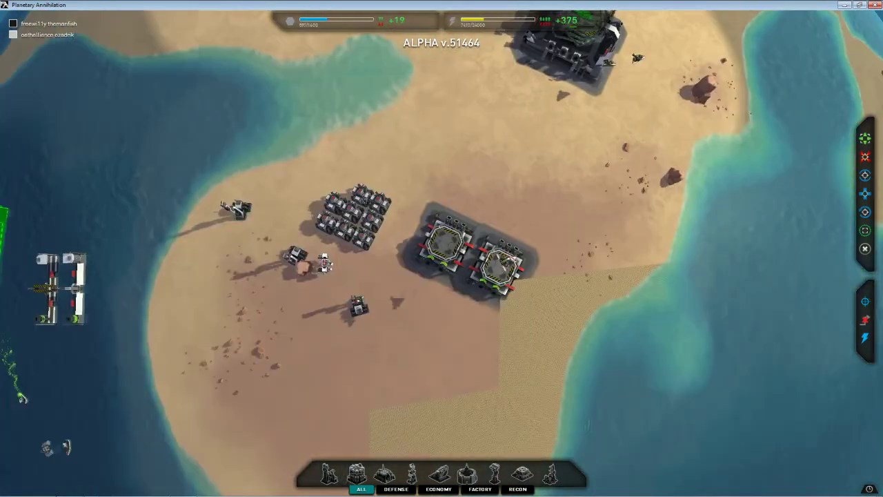
left_click_drag(355, 209, 300, 287)
key("Up")
key("Left")
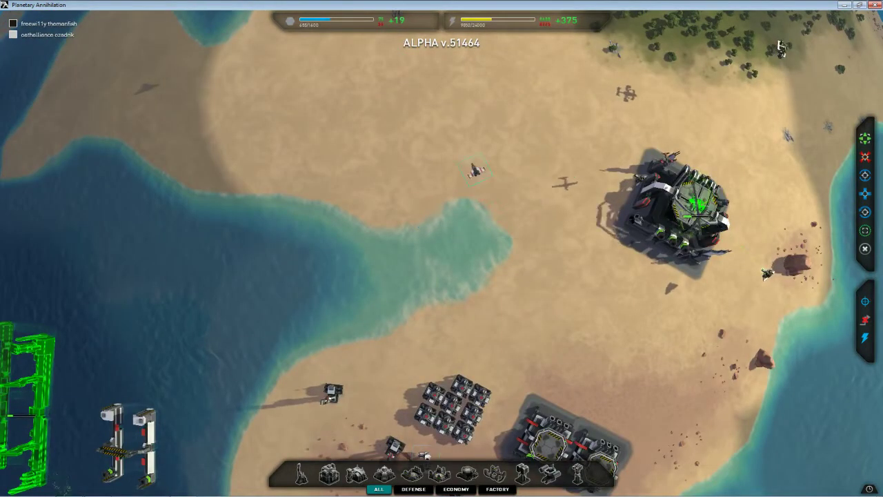
left_click(475, 169)
Recentre the view on the air factory, then pan over the south-west structures and forest.
key("Right")
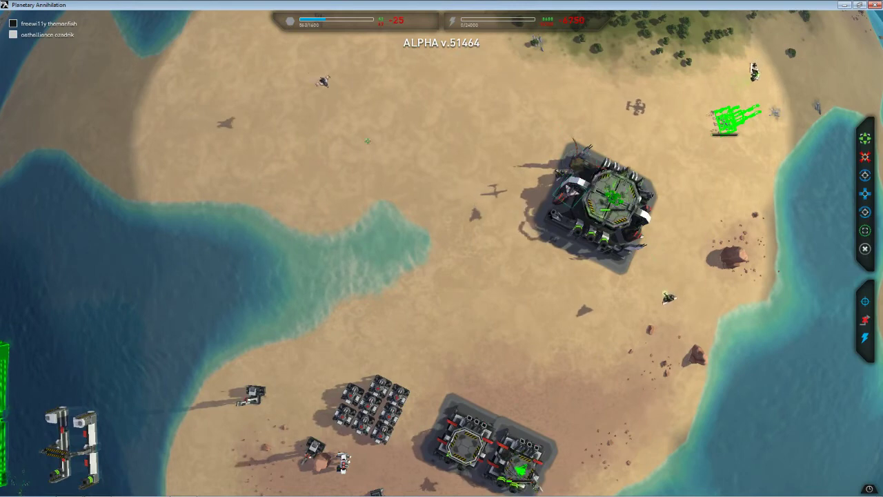
key("Up")
key("Left")
key("Right")
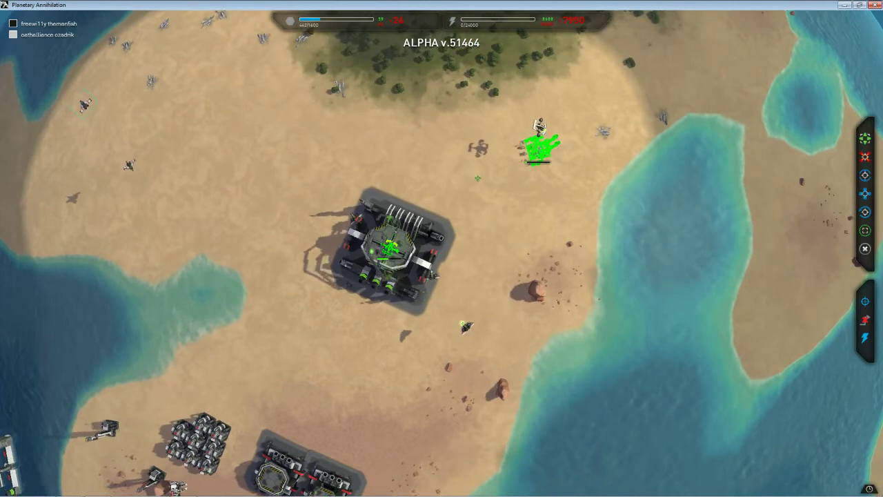
key("Down")
key("Left")
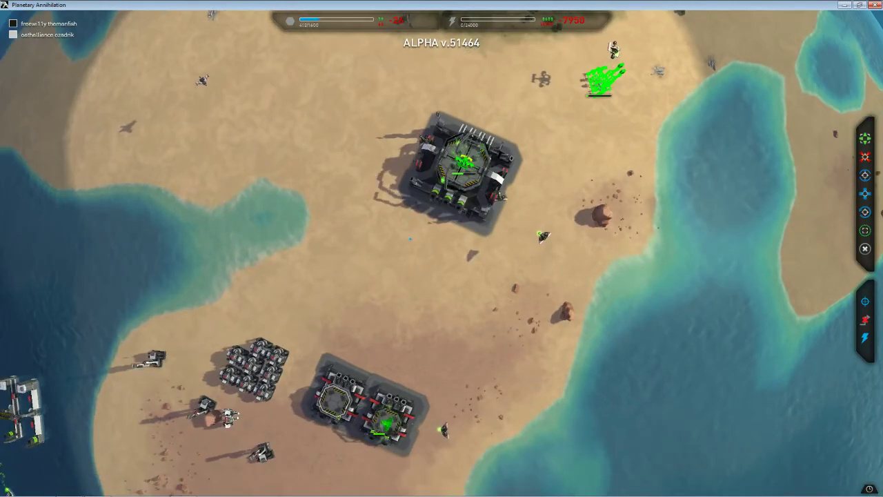
key("Up")
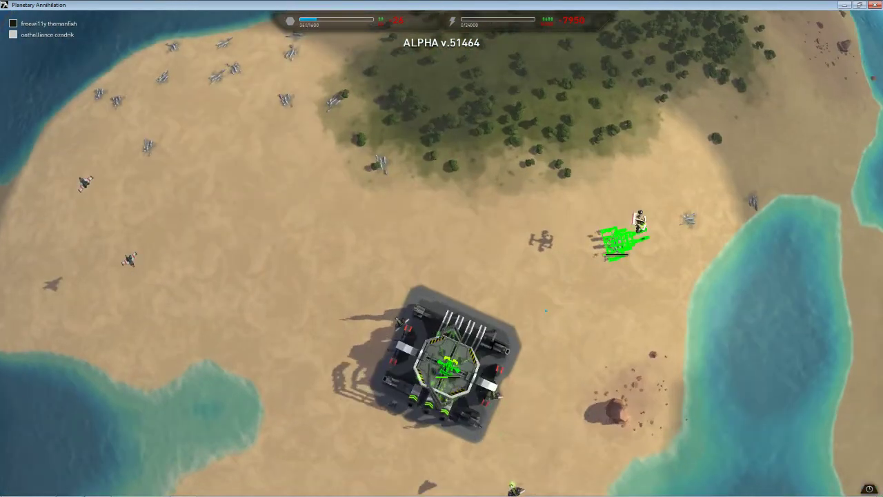
Survey the coastal base and naval yard, then return toward the factory.
key("Down")
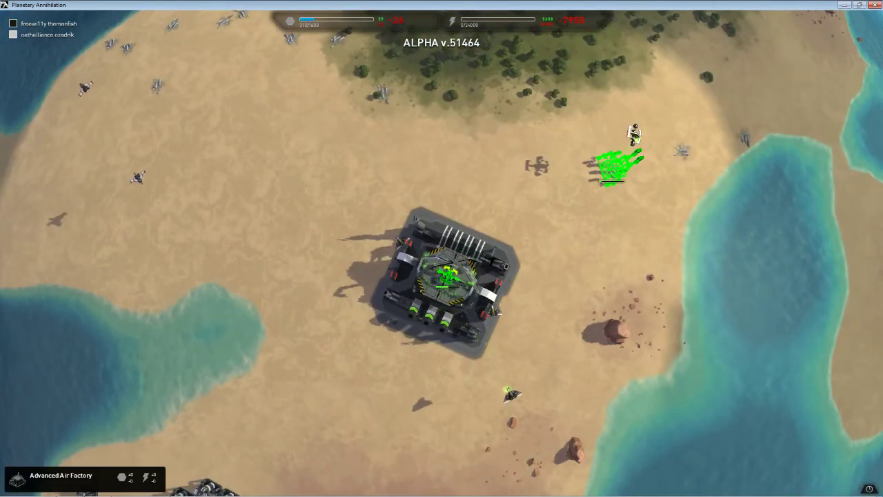
key("Down")
key("Left")
key("Down")
key("Left")
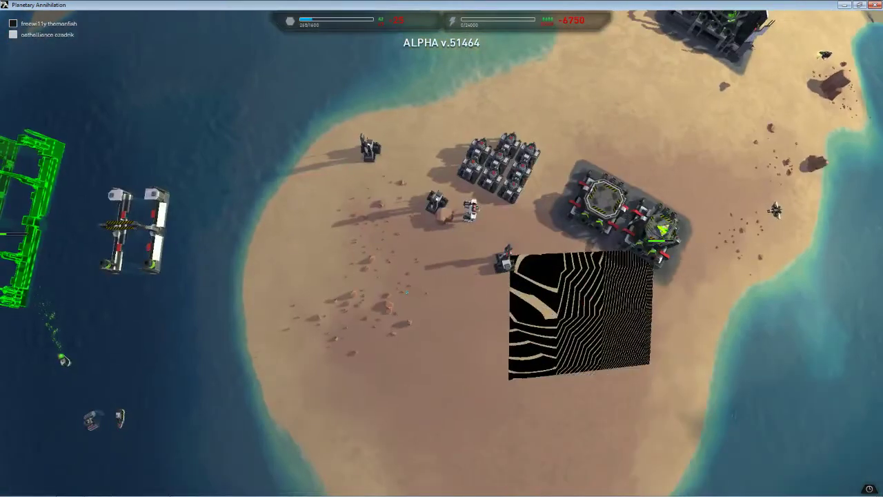
key("Left")
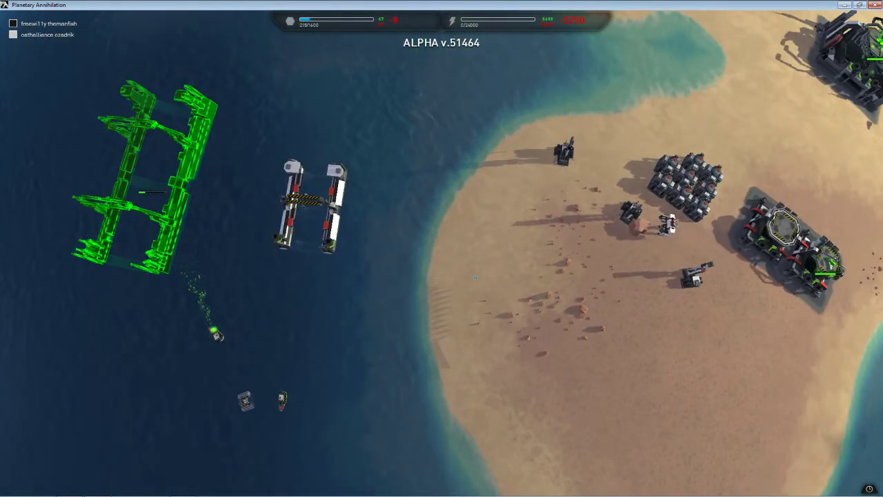
key("Up")
key("Right")
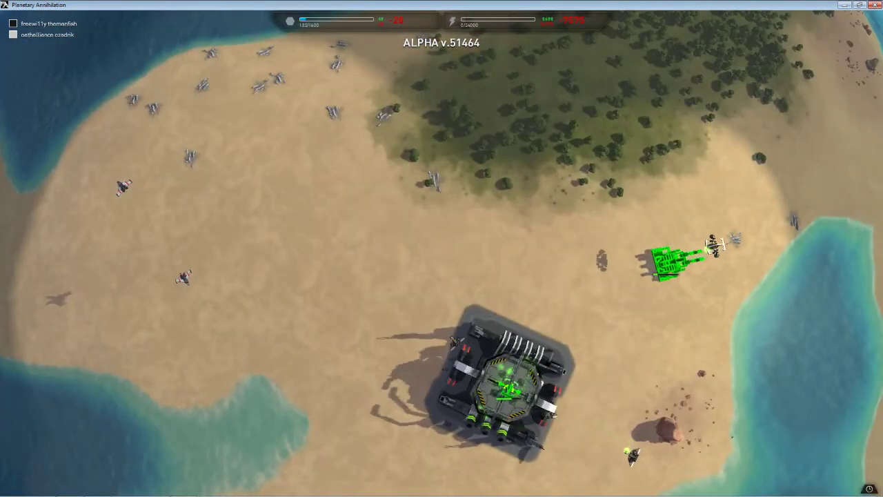
scroll(531, 393, "up", 2)
Select the Advanced Air Factory, then jump to commander Alpha at the coastal base.
left_click(531, 394)
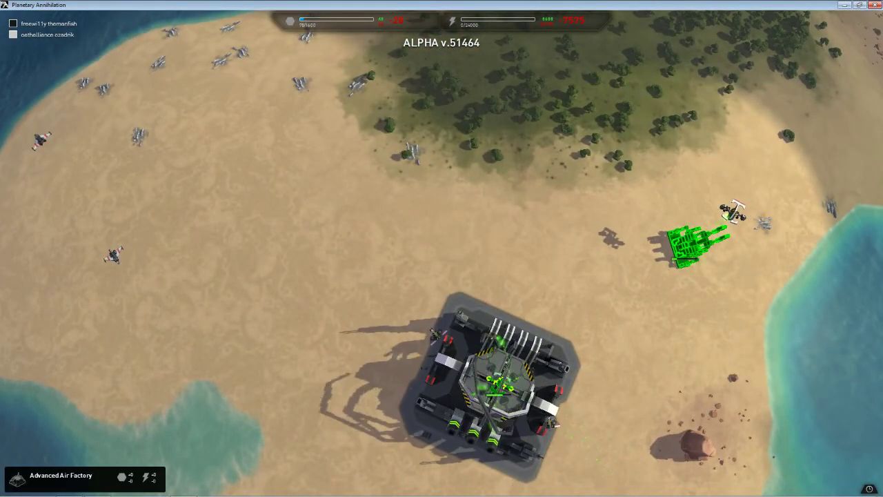
scroll(441, 276, "down", 2)
scroll(441, 276, "down", 4)
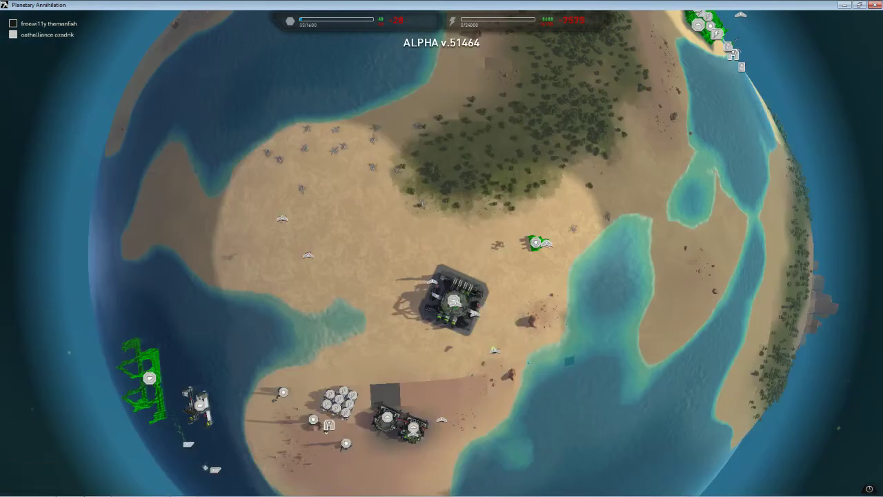
key("Right")
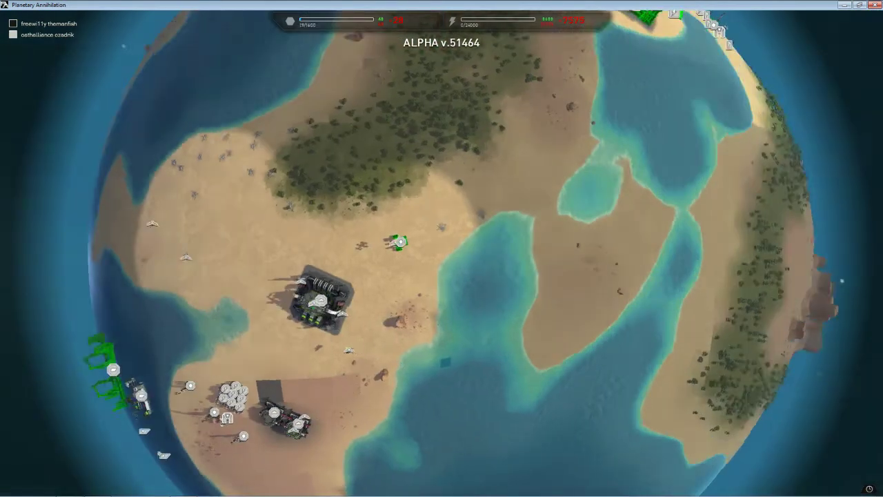
key("Left")
scroll(366, 276, "up", 3)
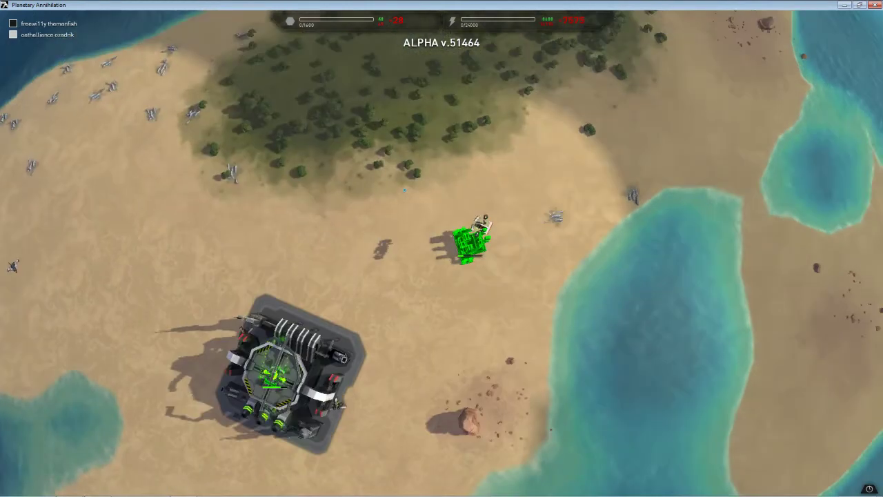
scroll(405, 190, "down", 5)
scroll(404, 190, "down", 2)
scroll(503, 382, "up", 5)
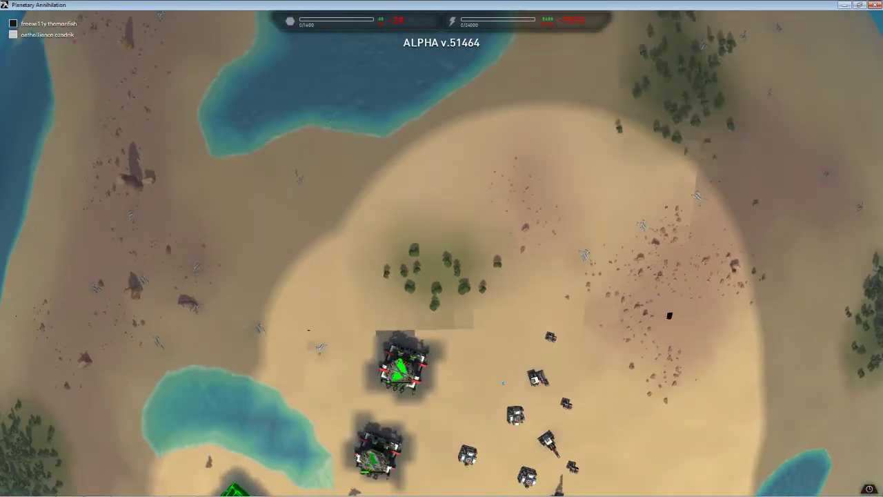
key("Down")
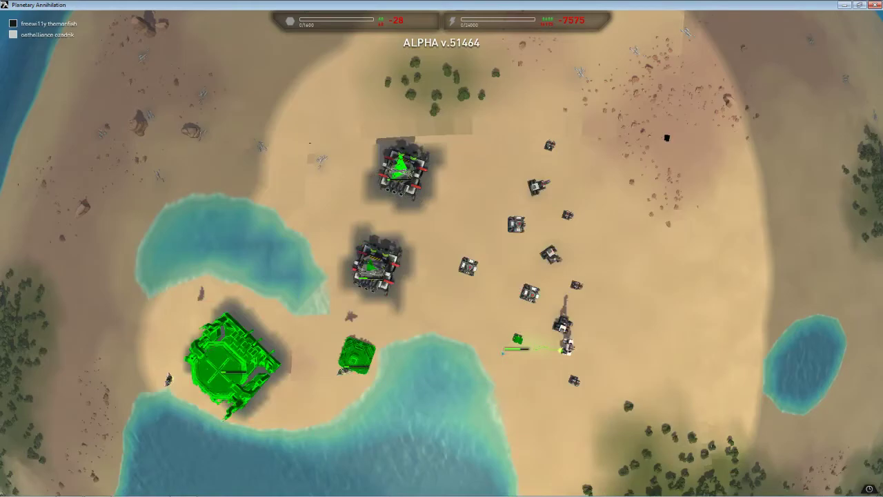
key("ctrl+c")
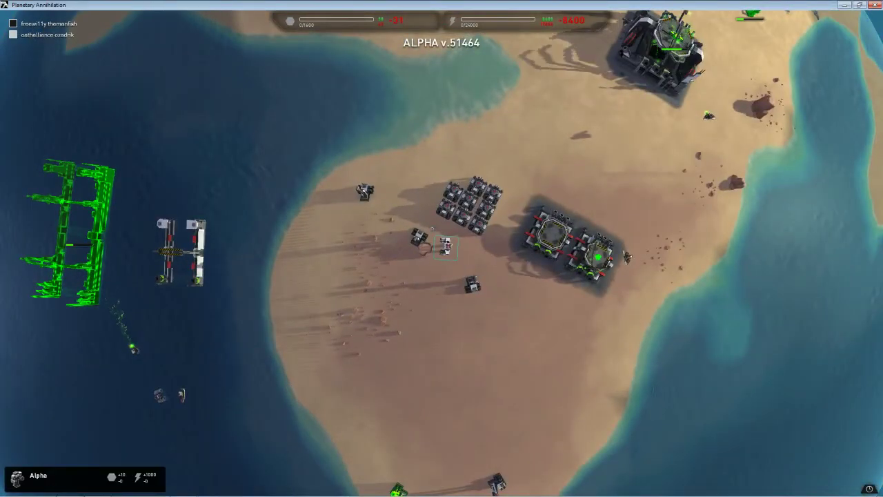
Have the commander place an Energy Plant beside the small structures.
left_click(302, 473)
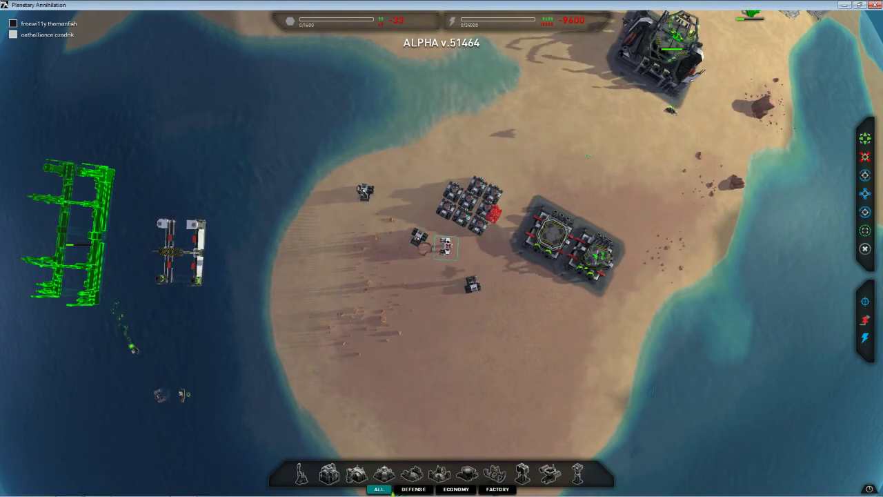
left_click(472, 242)
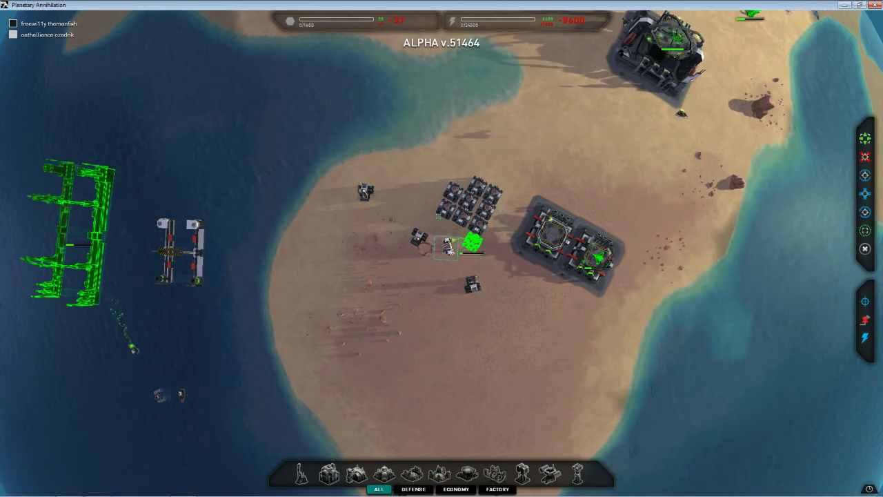
scroll(449, 247, "up", 1)
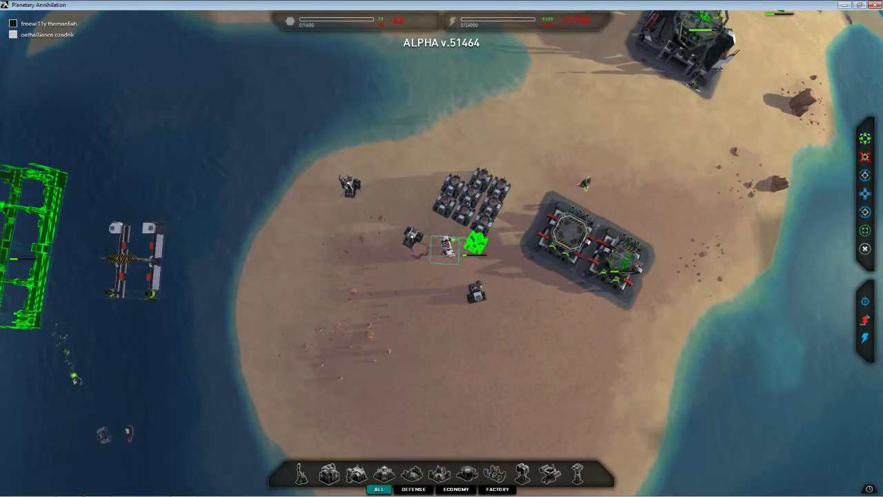
scroll(418, 276, "up", 1)
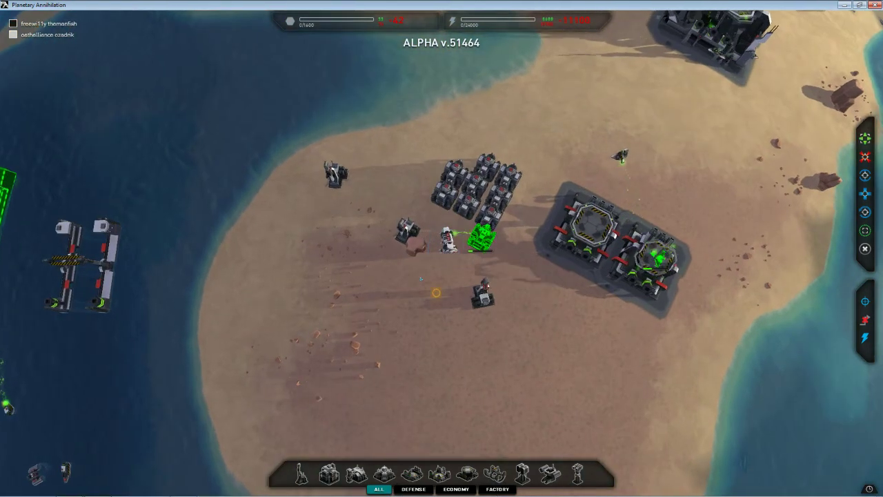
key("ctrl+c")
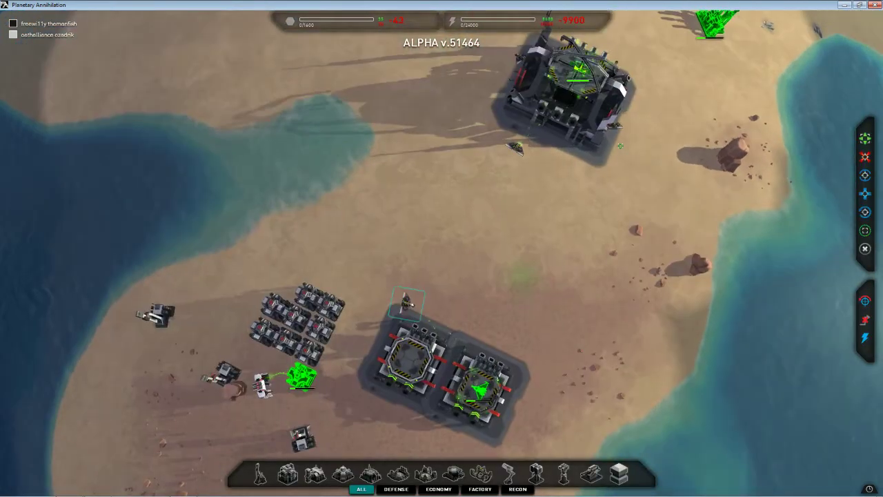
scroll(586, 147, "up", 1)
scroll(524, 150, "up", 1)
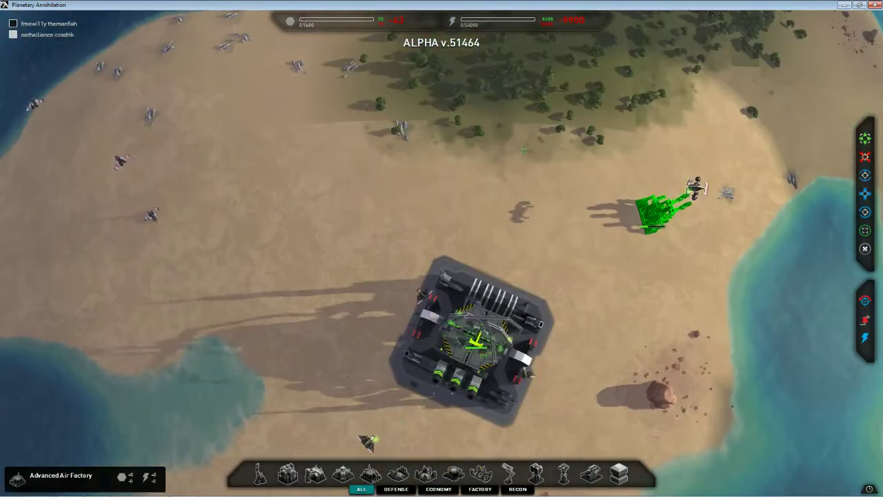
Box-select the Advanced Air Factory to display its aircraft build bar.
left_click_drag(463, 238, 574, 365)
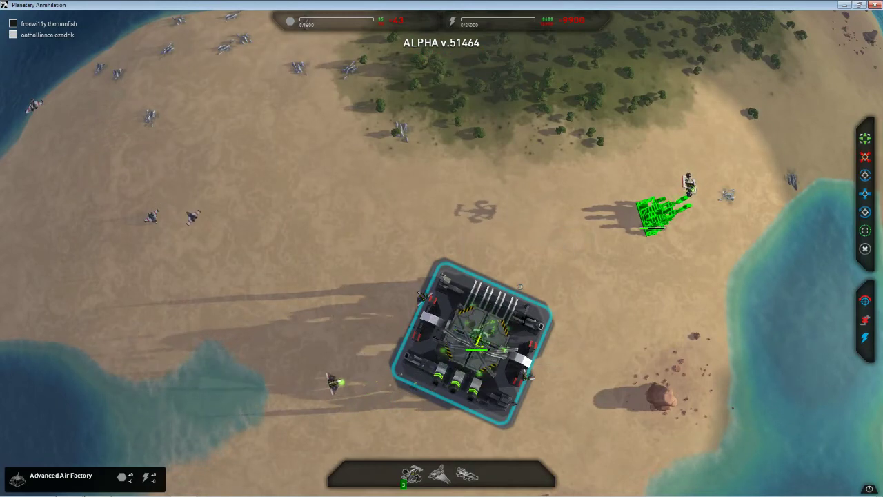
scroll(520, 286, "down", 2)
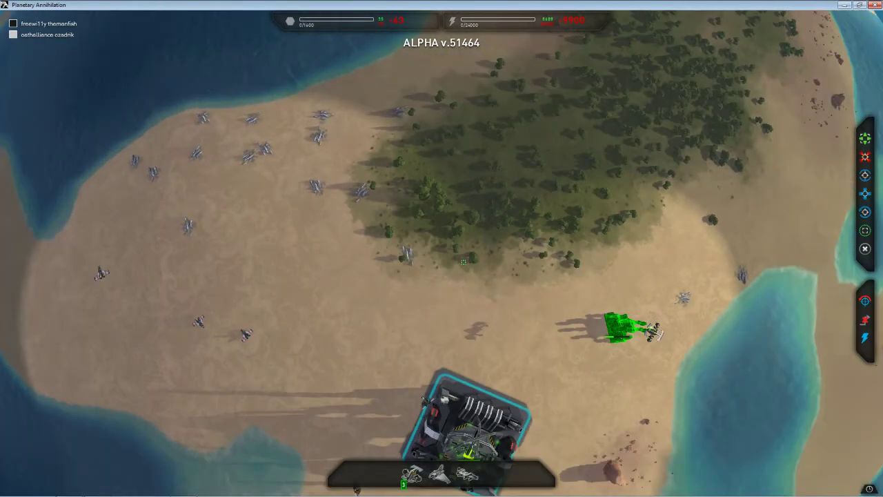
scroll(469, 421, "up", 2)
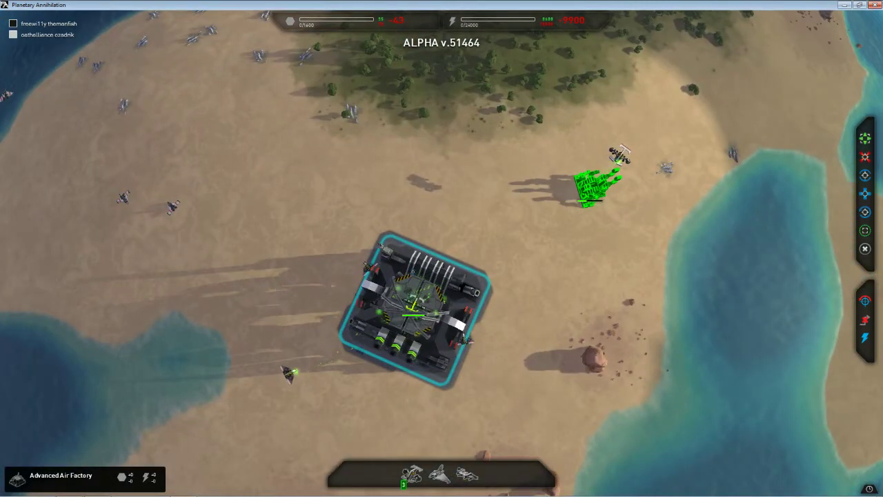
scroll(413, 272, "down", 3)
scroll(413, 271, "up", 3)
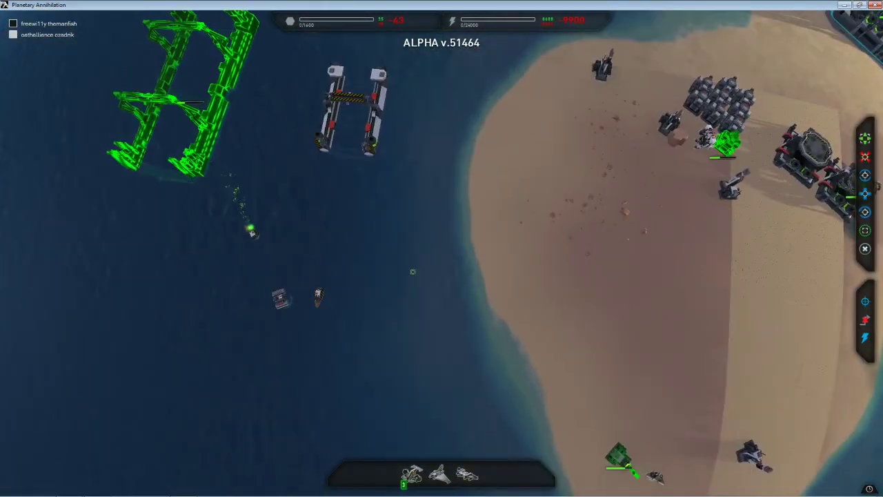
scroll(413, 271, "down", 2)
scroll(476, 244, "up", 2)
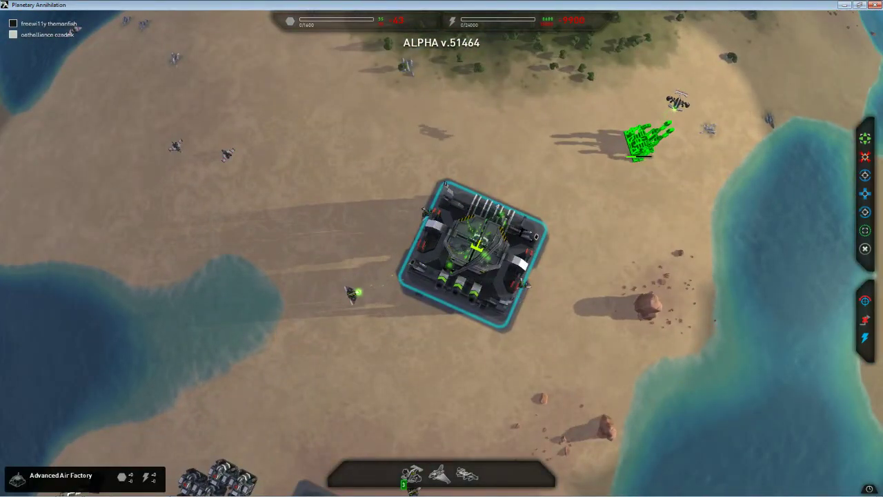
Box-select the fabrication aircraft over the factory and pan south.
left_click_drag(454, 217, 514, 266)
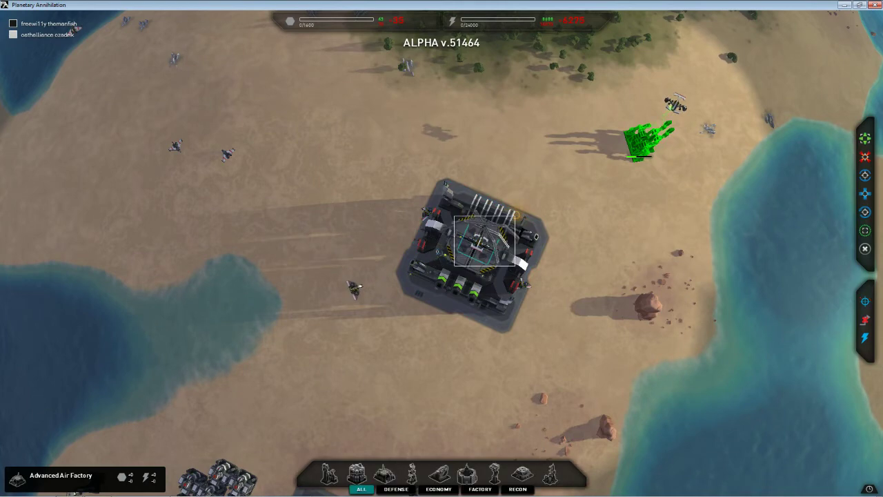
scroll(476, 238, "down", 1)
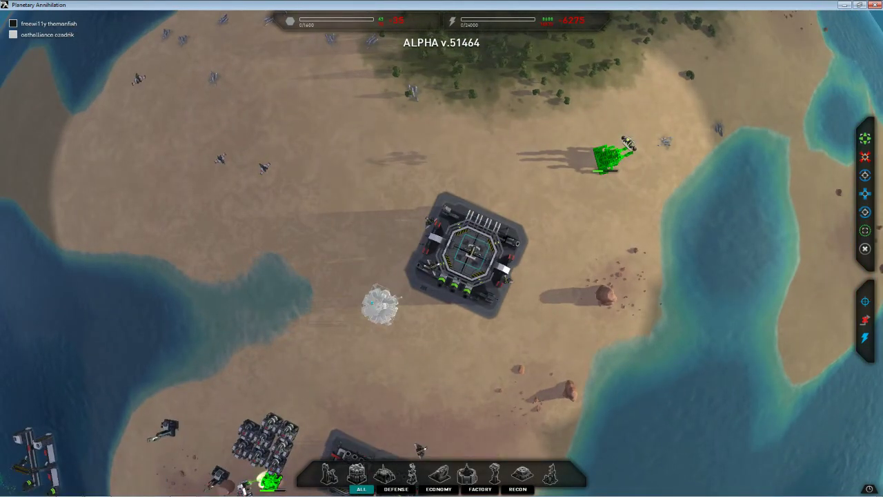
key("s")
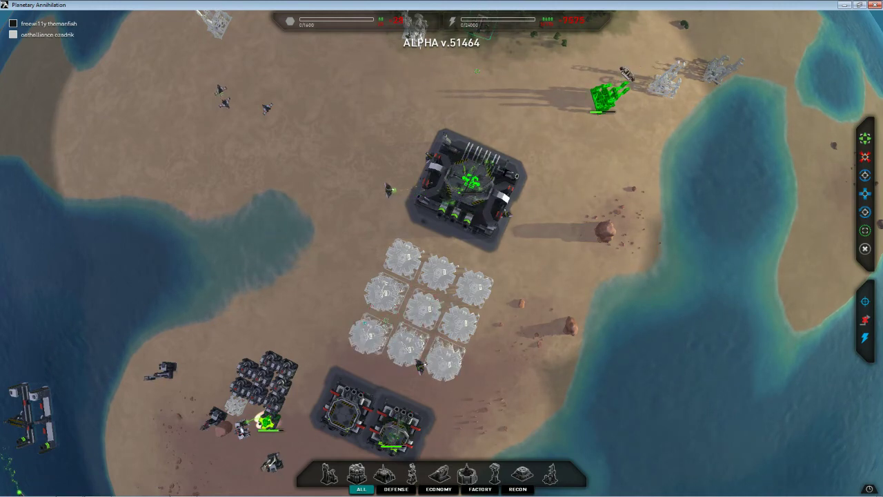
Cancel the planned grid of nine structures and pan toward the naval factories.
right_click(370, 314)
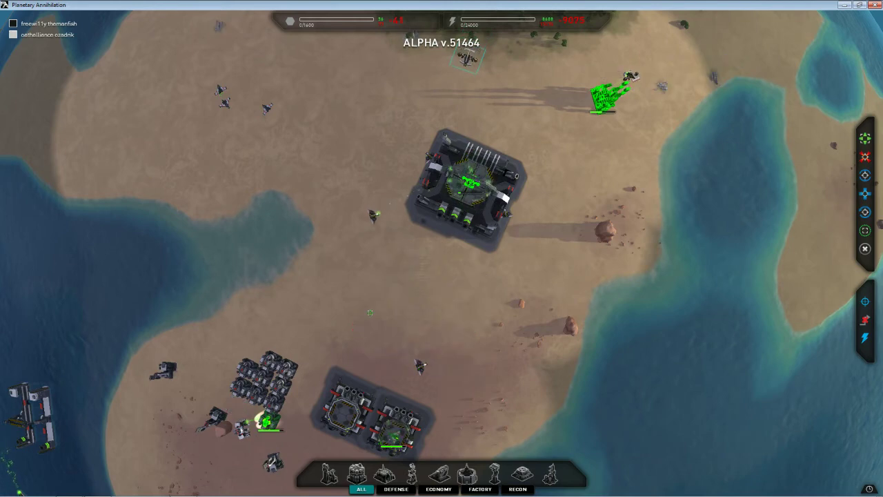
key("Down")
key("Up")
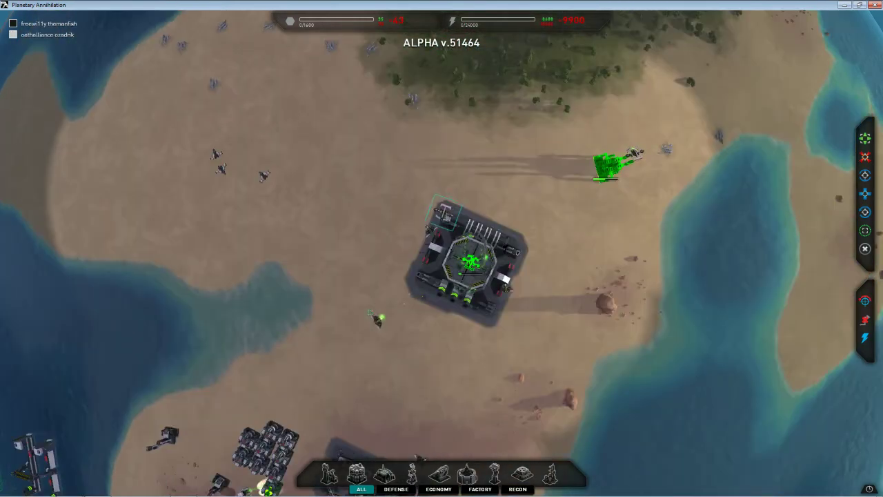
key("Down")
key("Left")
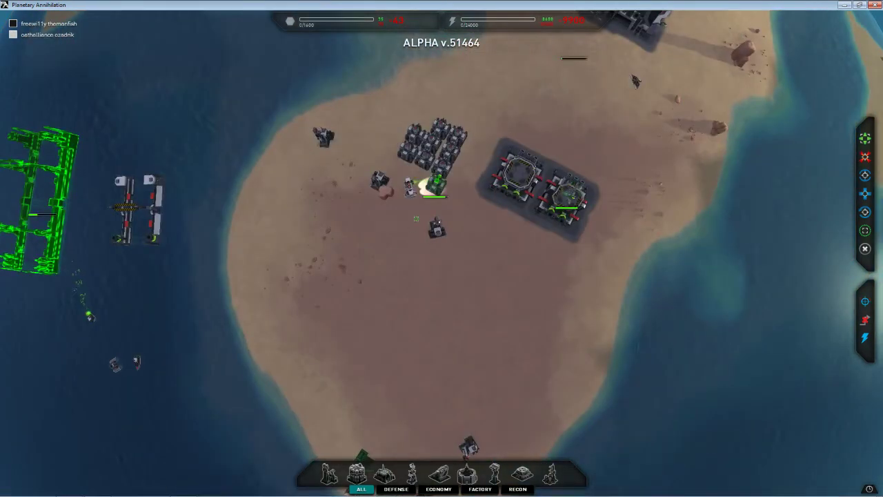
scroll(416, 219, "up", 1)
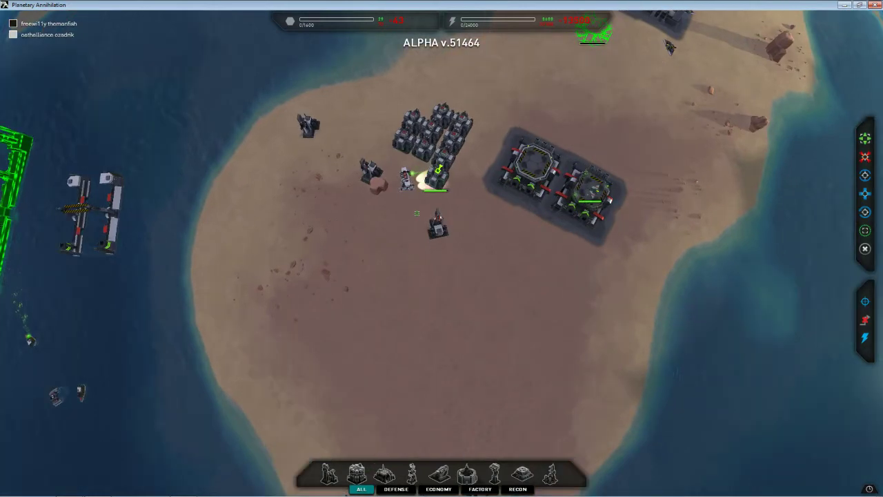
scroll(416, 219, "up", 1)
scroll(421, 215, "up", 2)
scroll(427, 212, "up", 1)
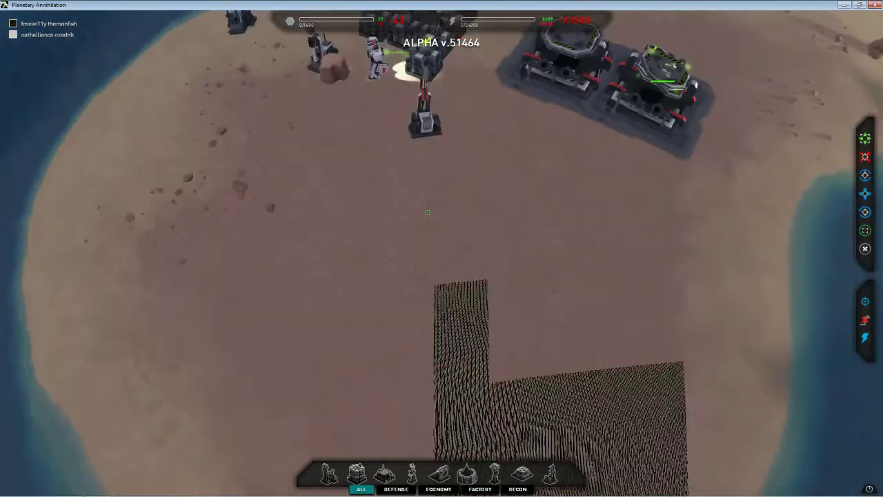
scroll(427, 212, "down", 5)
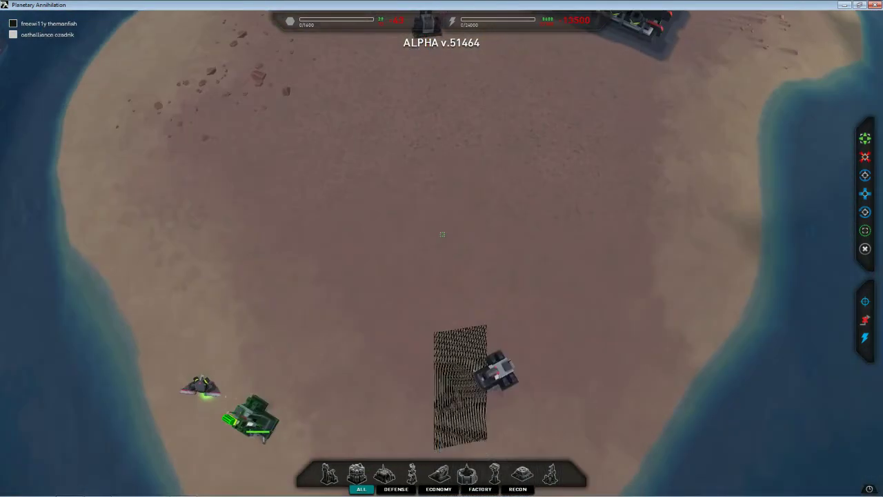
scroll(432, 238, "up", 2)
scroll(434, 242, "up", 1)
scroll(434, 242, "down", 5)
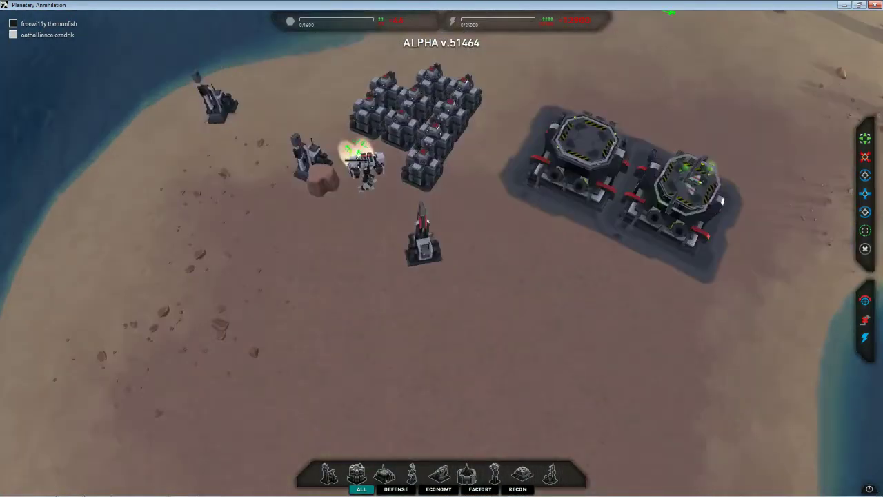
scroll(347, 293, "up", 2)
scroll(347, 293, "down", 3)
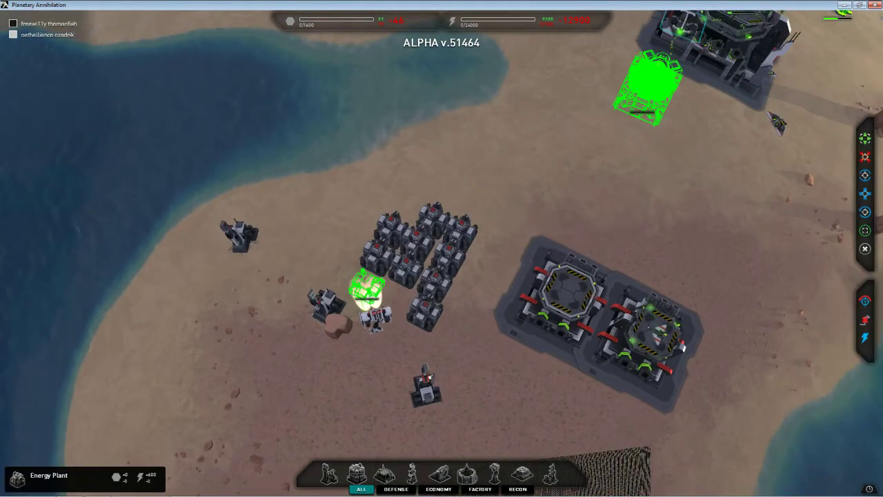
scroll(347, 294, "up", 2)
scroll(421, 289, "down", 2)
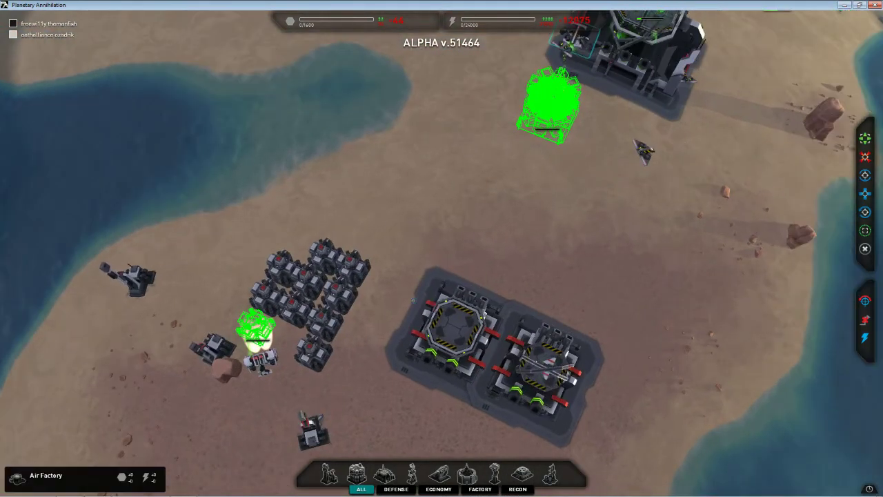
scroll(450, 282, "up", 3)
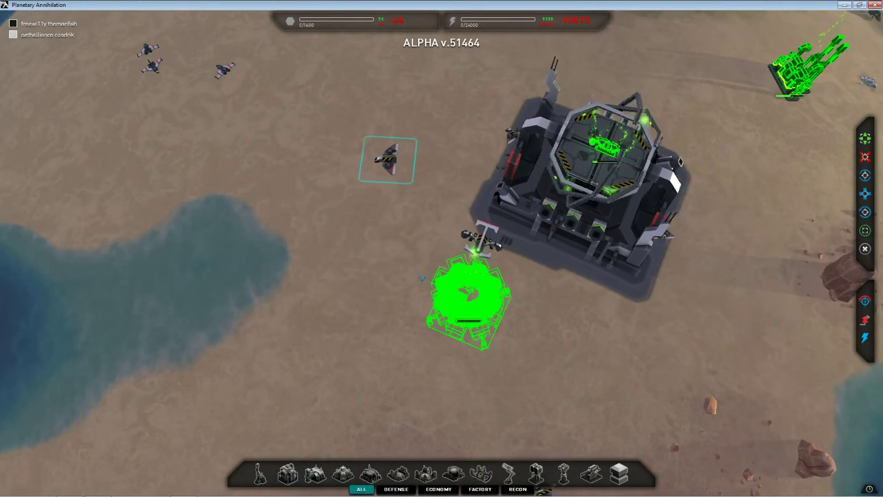
scroll(327, 186, "up", 3)
scroll(708, 162, "up", 5)
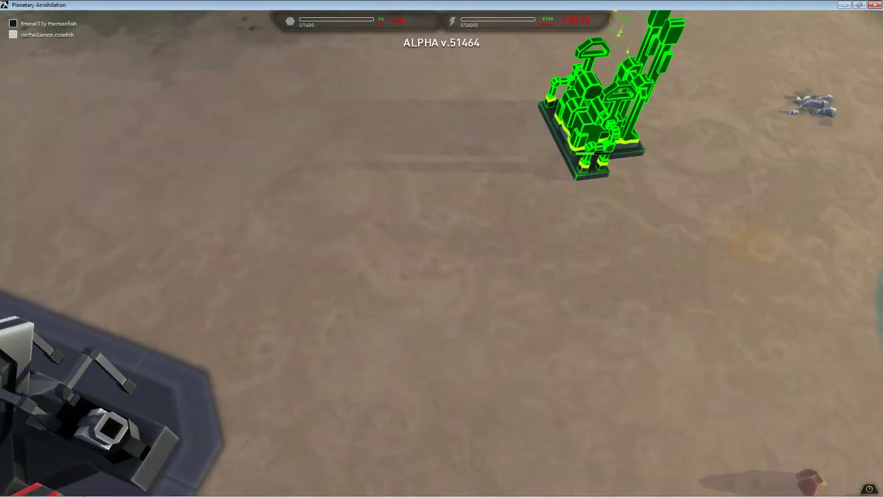
scroll(375, 294, "down", 5)
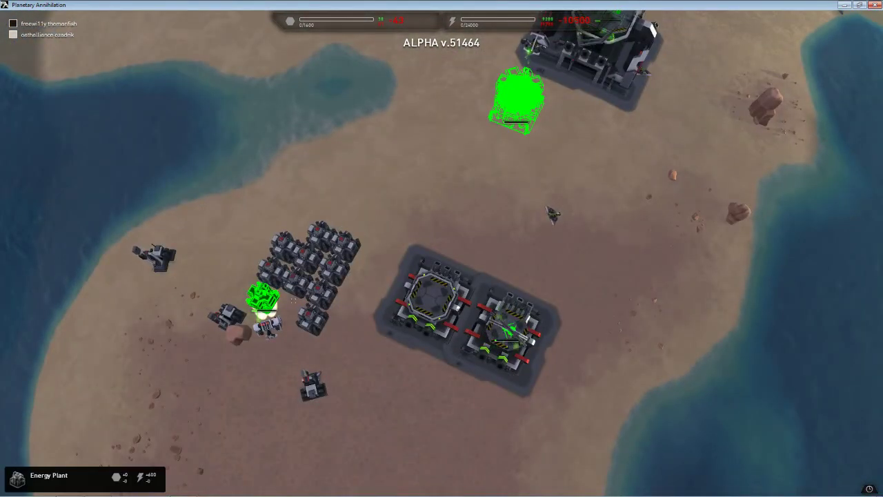
key("Left")
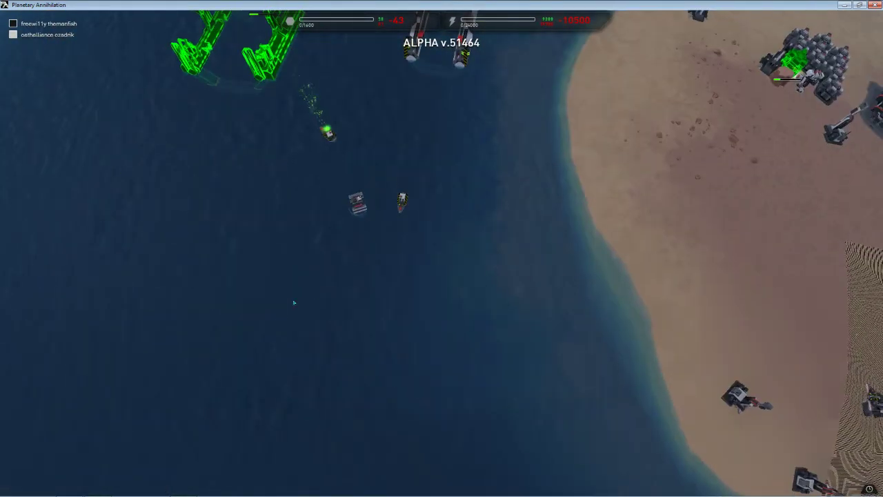
key("c")
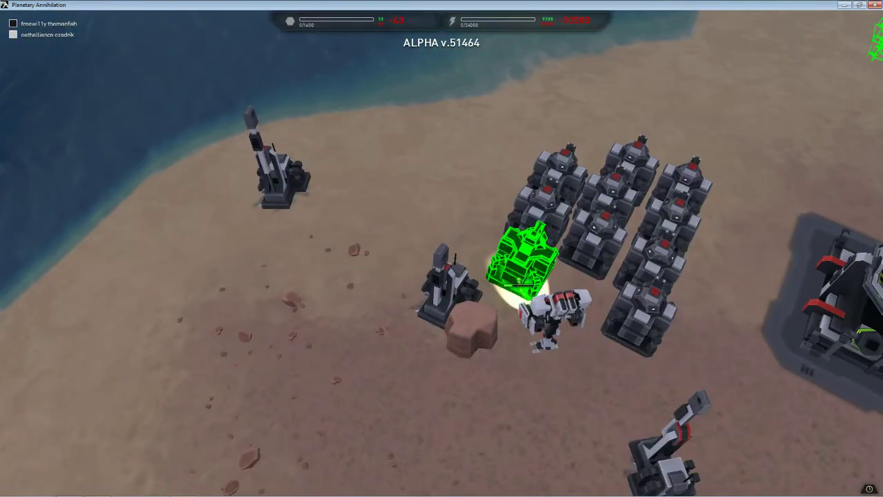
left_click(443, 283)
key("Up")
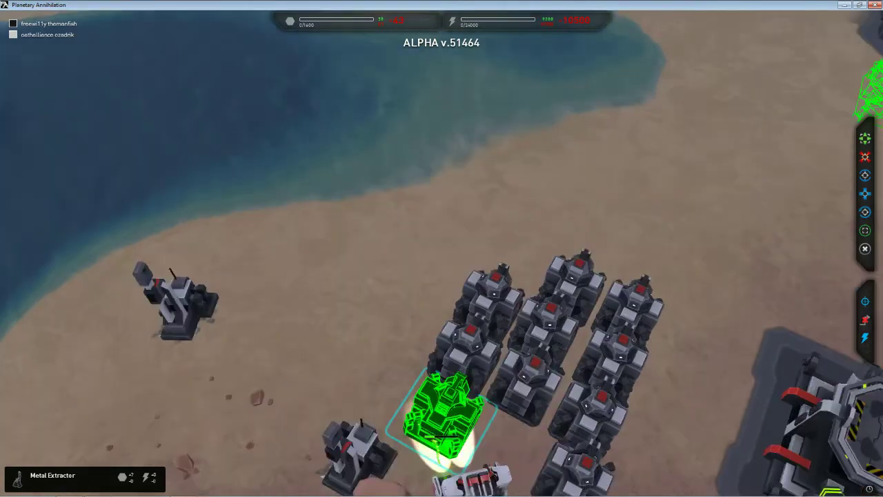
key("Up")
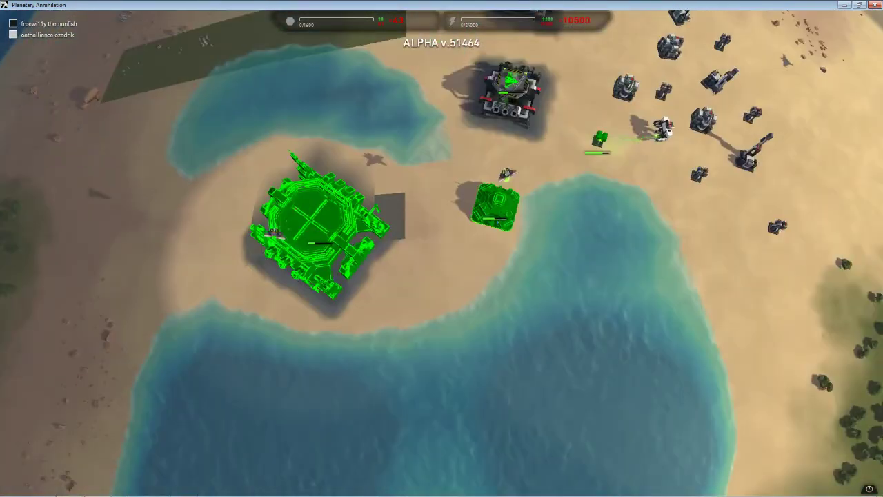
left_click(497, 222)
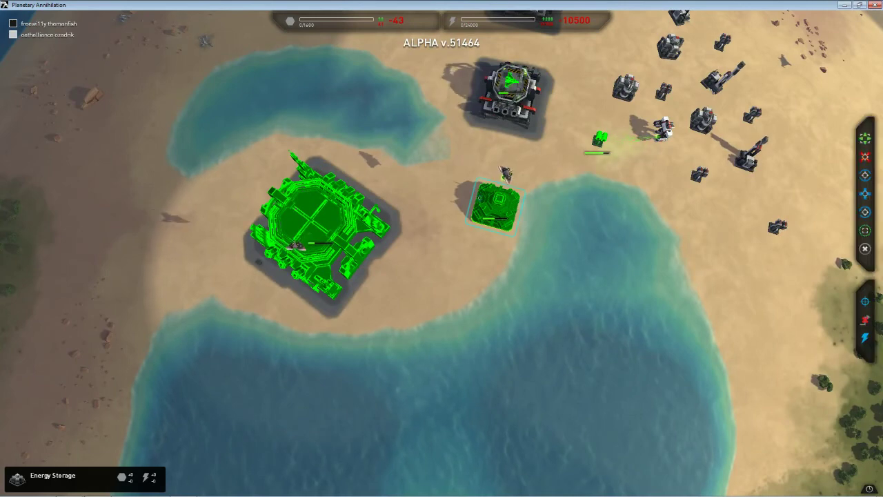
key("Right")
key("Up")
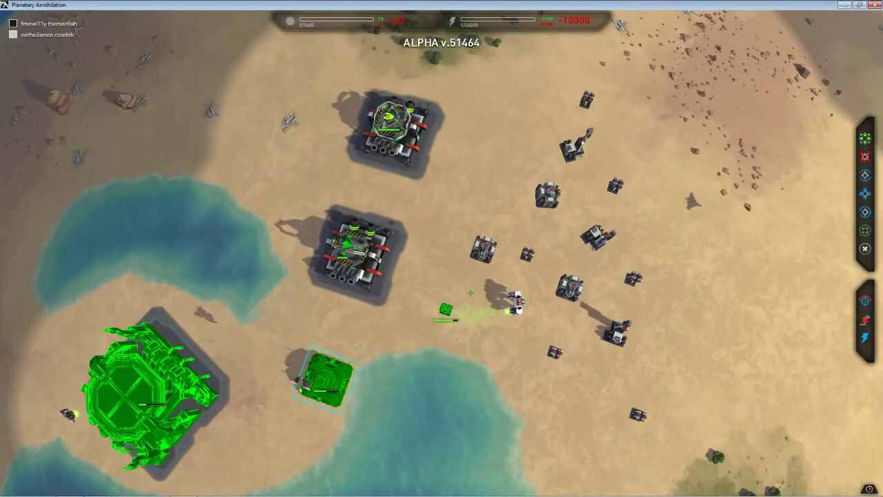
scroll(470, 292, "up", 1)
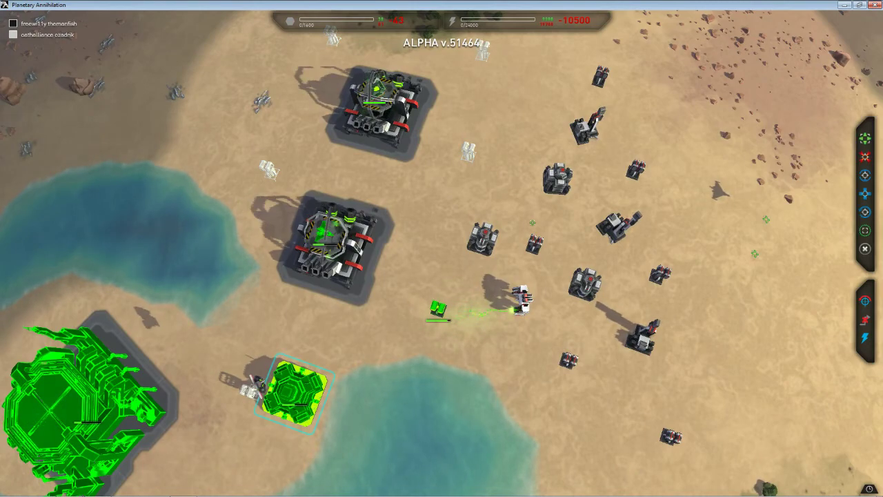
scroll(441, 296, "down", 1)
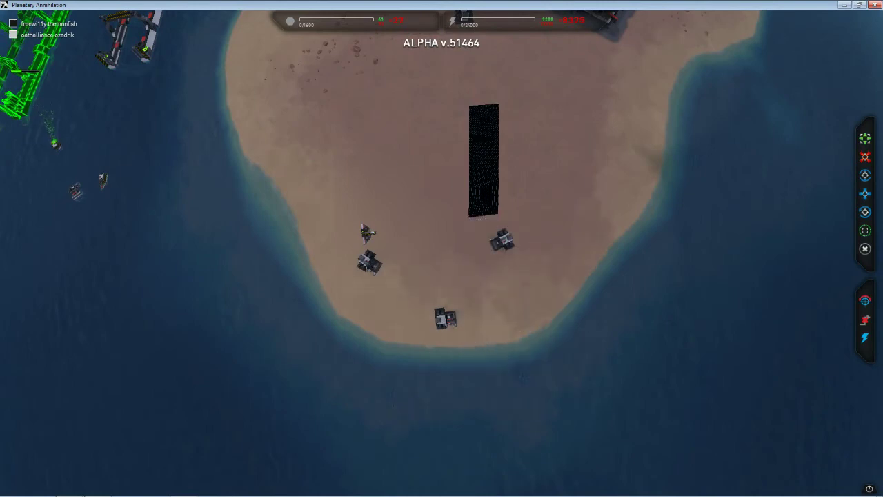
key("Left")
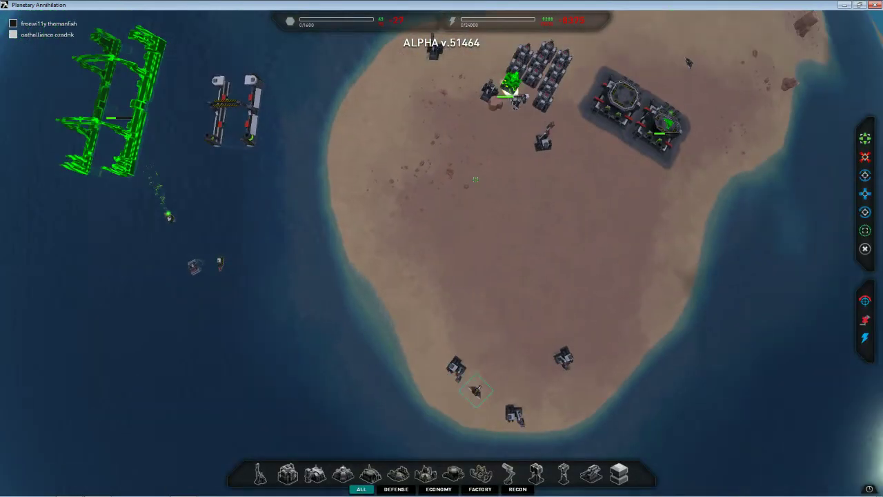
scroll(476, 179, "up", 3)
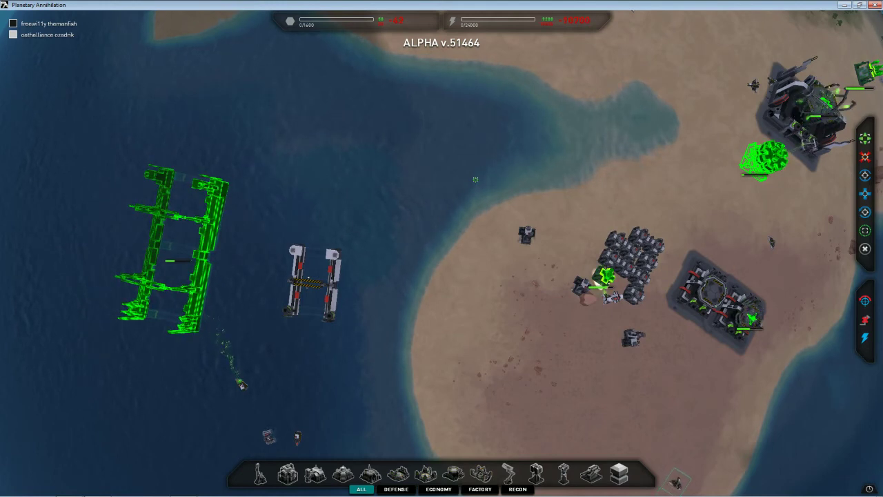
key("Up")
key("Right")
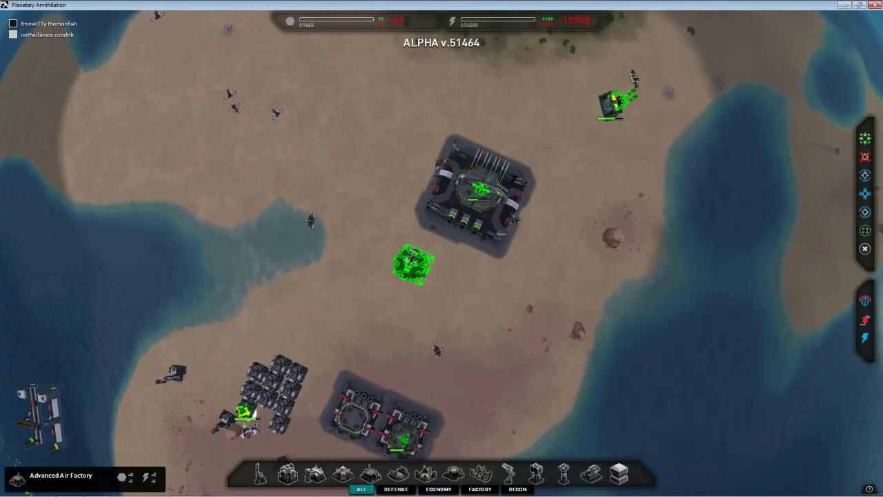
scroll(621, 117, "up", 2)
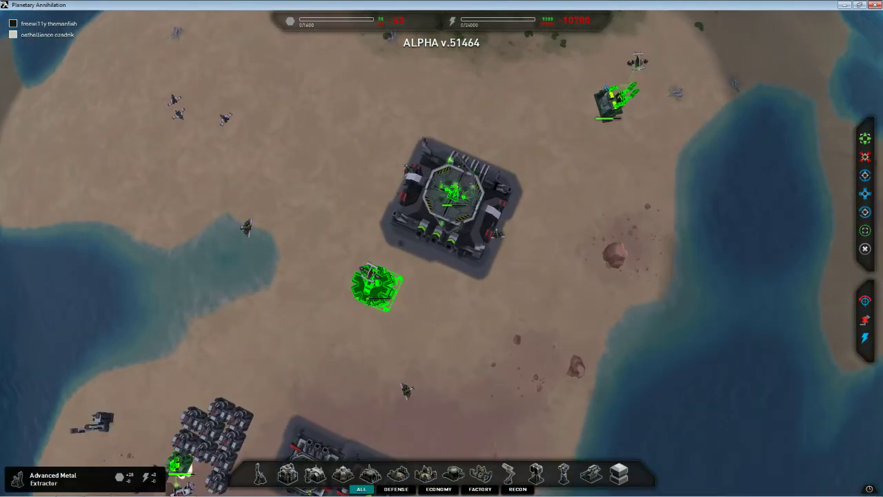
scroll(621, 118, "up", 2)
scroll(621, 117, "up", 2)
scroll(621, 118, "up", 3)
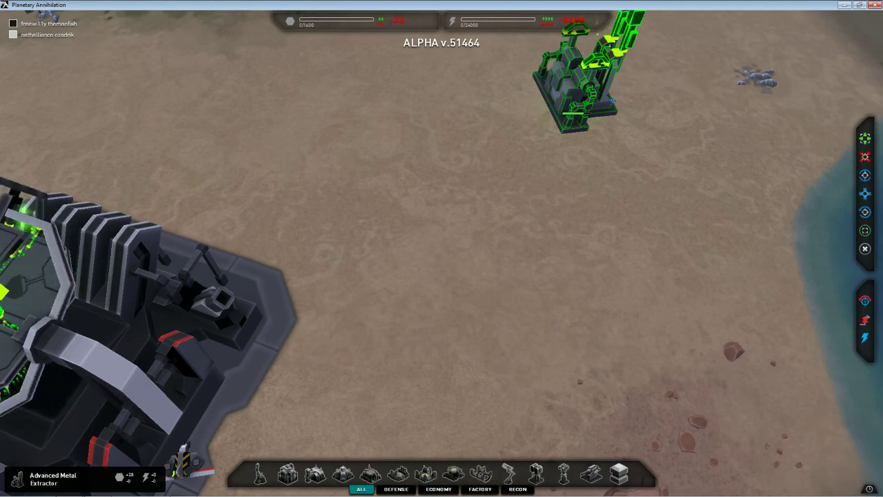
scroll(380, 215, "down", 5)
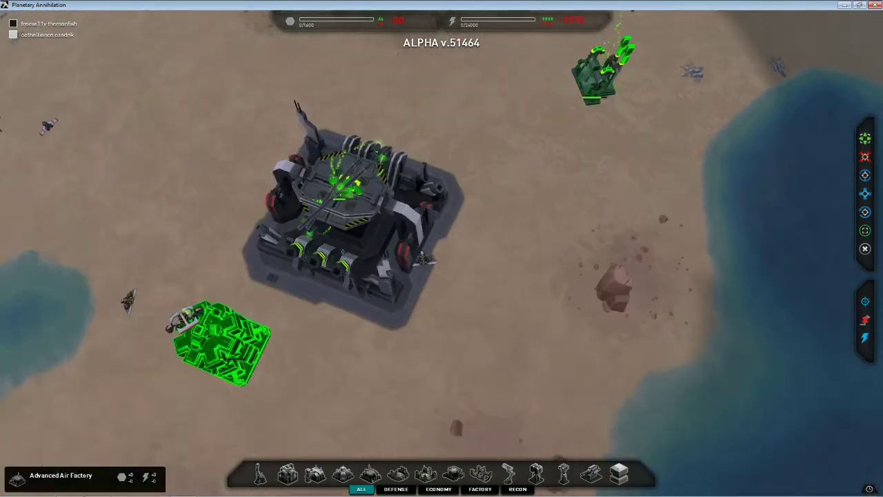
scroll(380, 215, "up", 2)
scroll(380, 215, "down", 2)
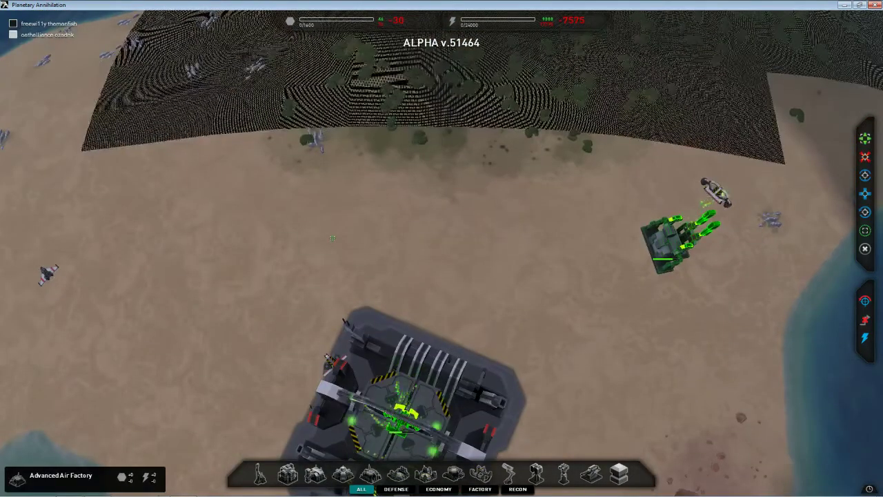
scroll(332, 238, "up", 2)
scroll(332, 237, "down", 2)
scroll(332, 237, "up", 1)
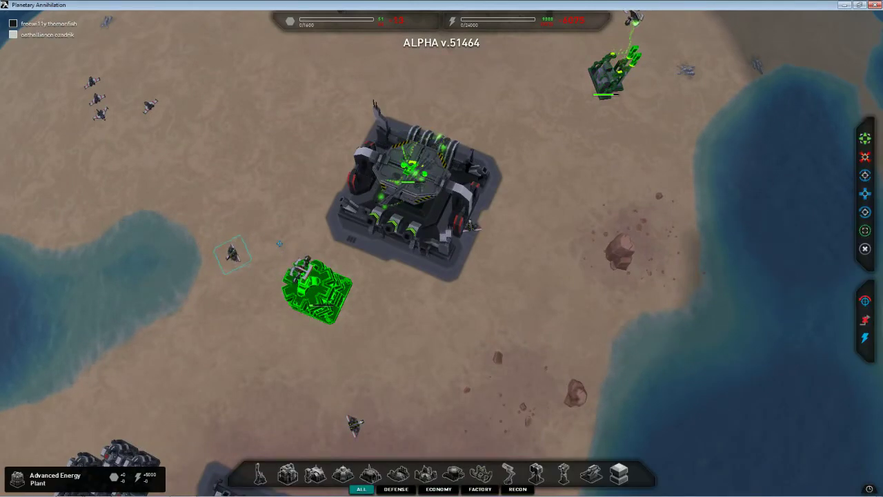
scroll(441, 248, "down", 2)
scroll(441, 248, "down", 2)
scroll(441, 249, "up", 2)
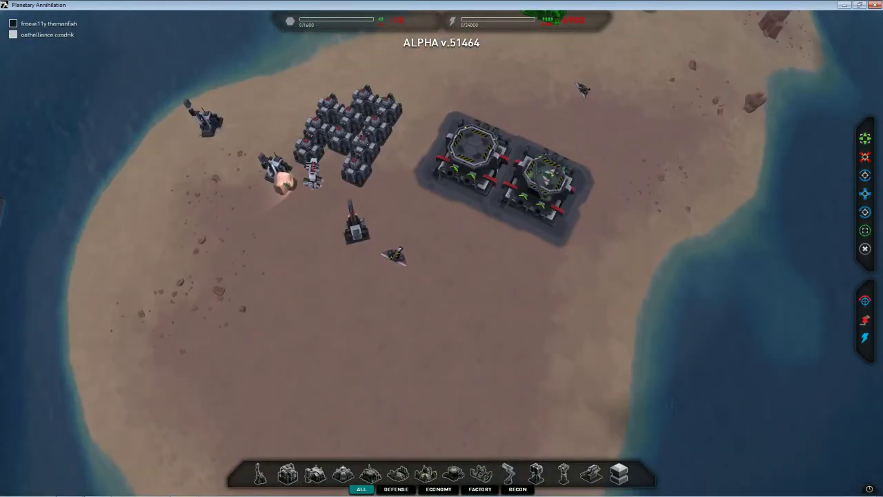
Select the builder beside the factories and a fabrication aircraft while panning across the base.
left_click(314, 179)
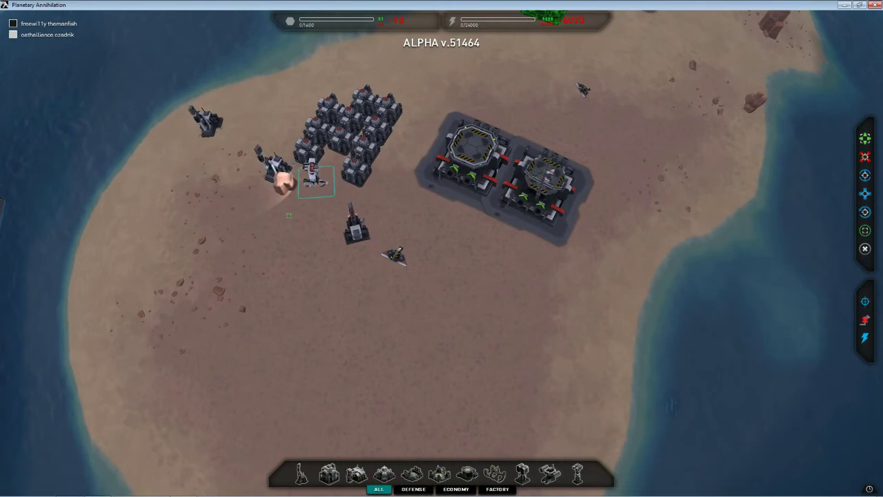
key("Up")
key("Up")
key("Right")
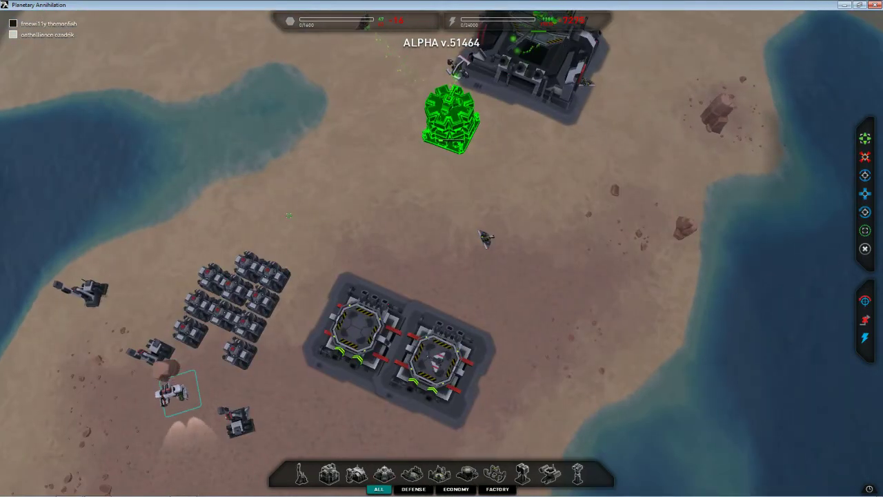
key("Up")
key("Right")
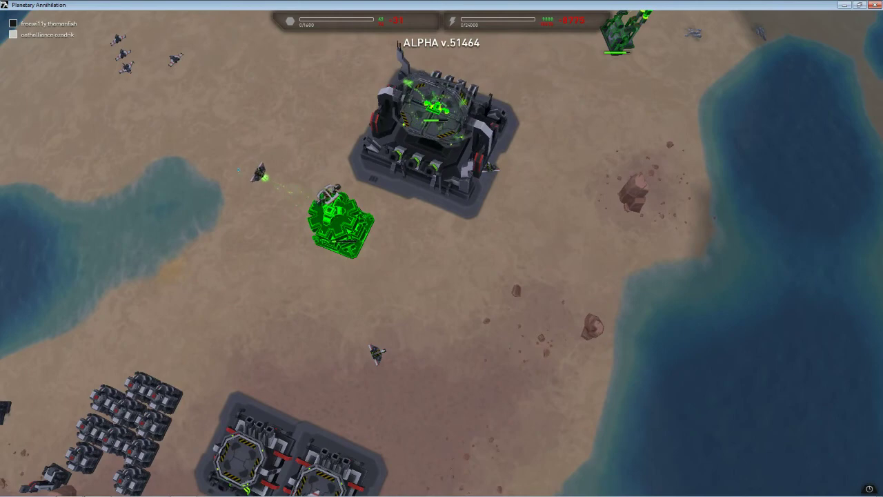
left_click(259, 172)
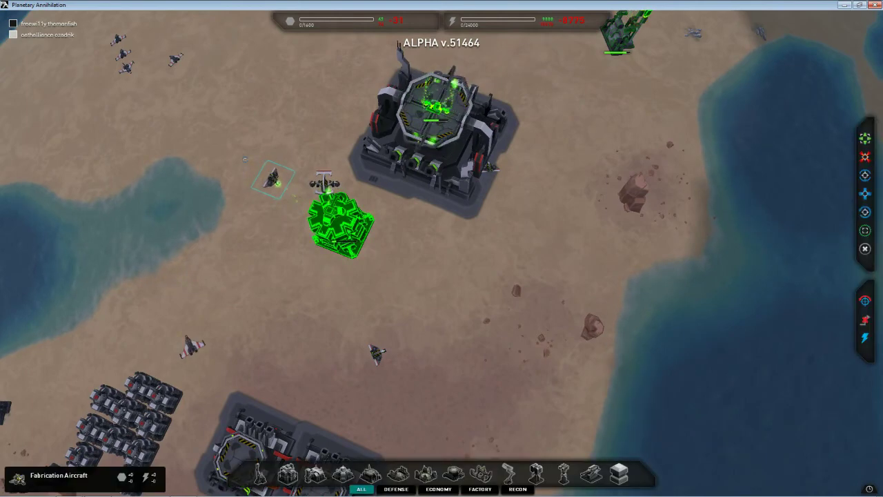
key("Up")
scroll(245, 159, "down", 3)
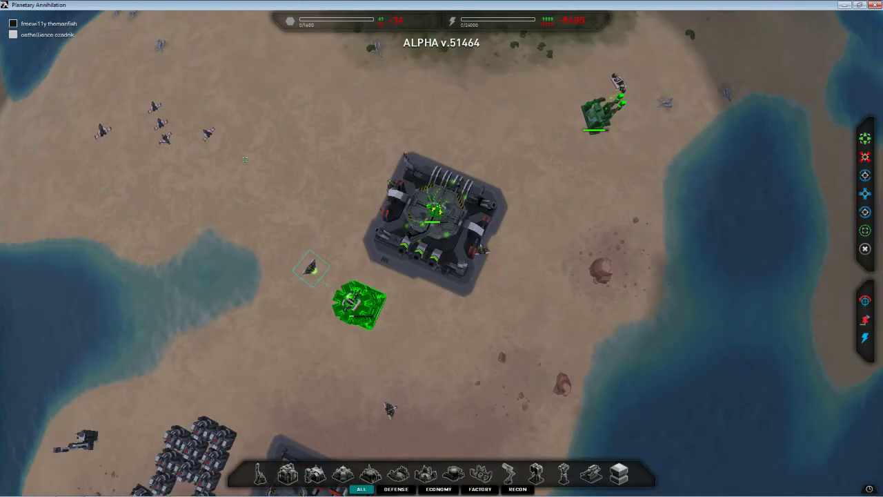
scroll(243, 156, "down", 3)
scroll(243, 154, "down", 5)
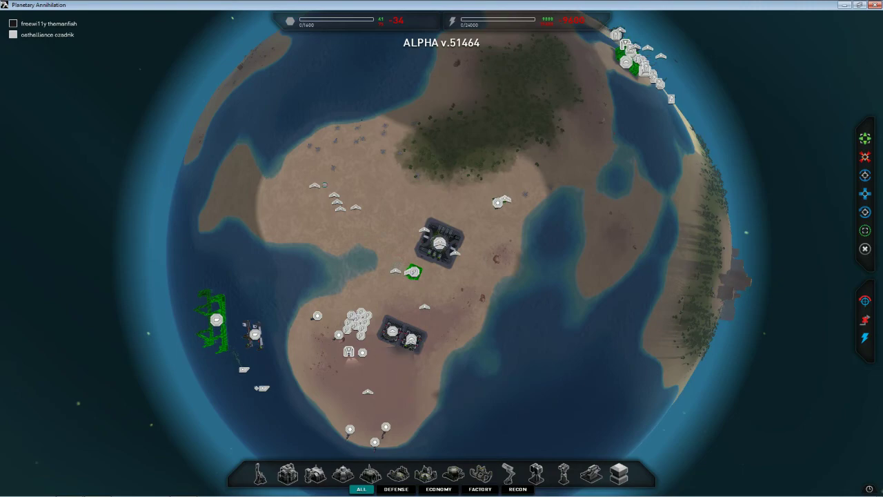
Rotate the planet right and down to reveal new terrain.
key("Right")
key("Down")
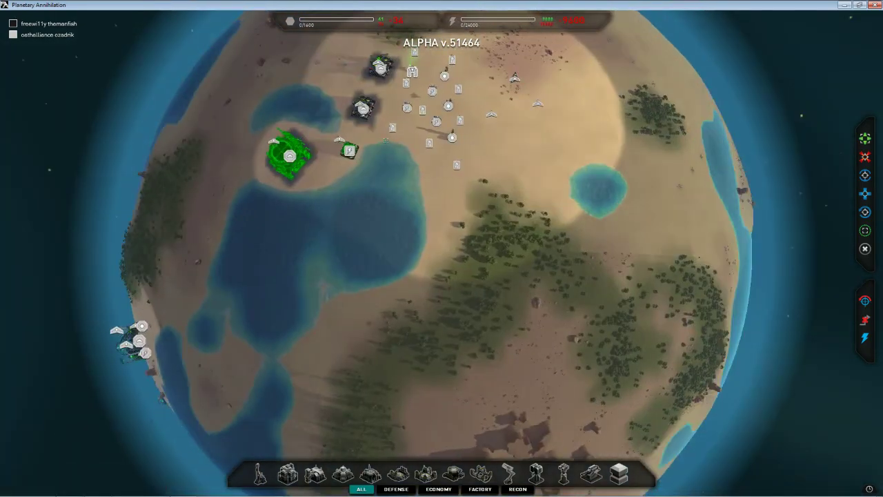
scroll(524, 103, "up", 5)
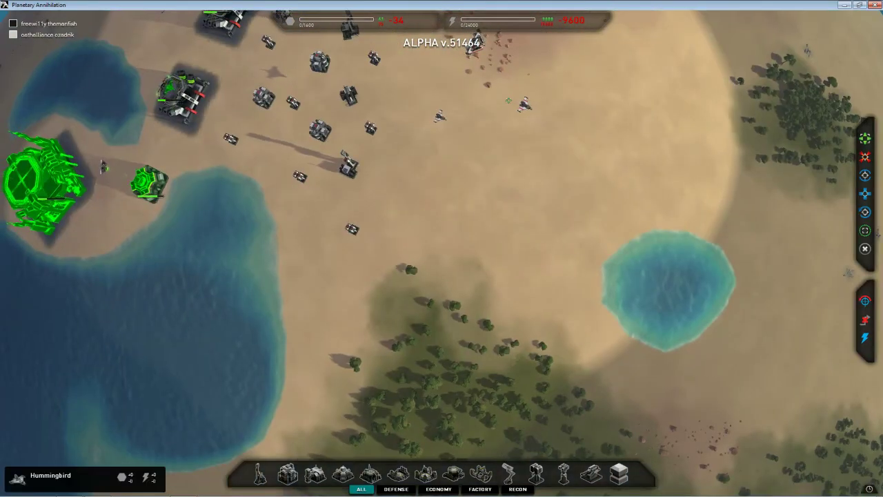
scroll(509, 100, "down", 5)
scroll(508, 100, "up", 5)
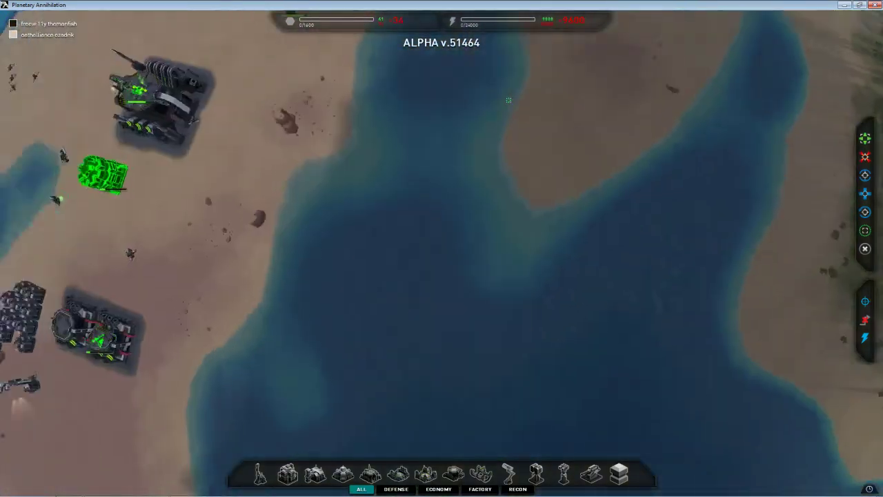
scroll(509, 101, "down", 5)
scroll(502, 226, "up", 5)
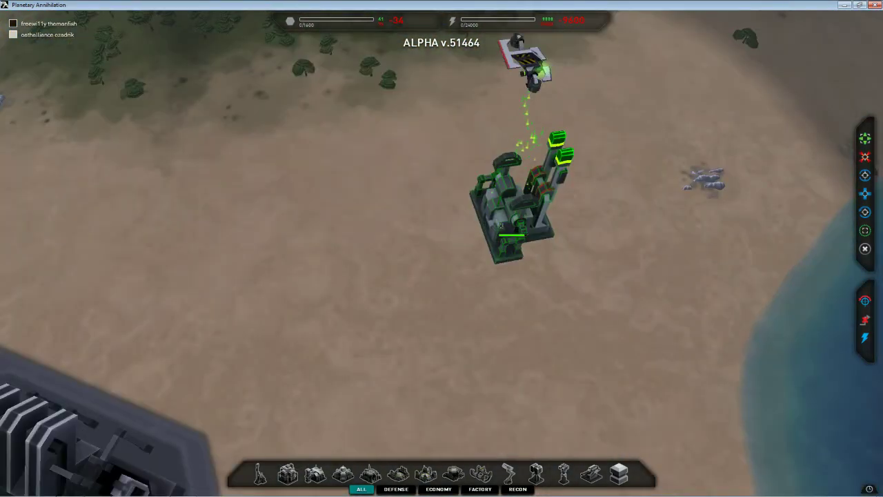
Select the Advanced Metal Extractor under construction and pan toward the large factory and grassland.
left_click(502, 226)
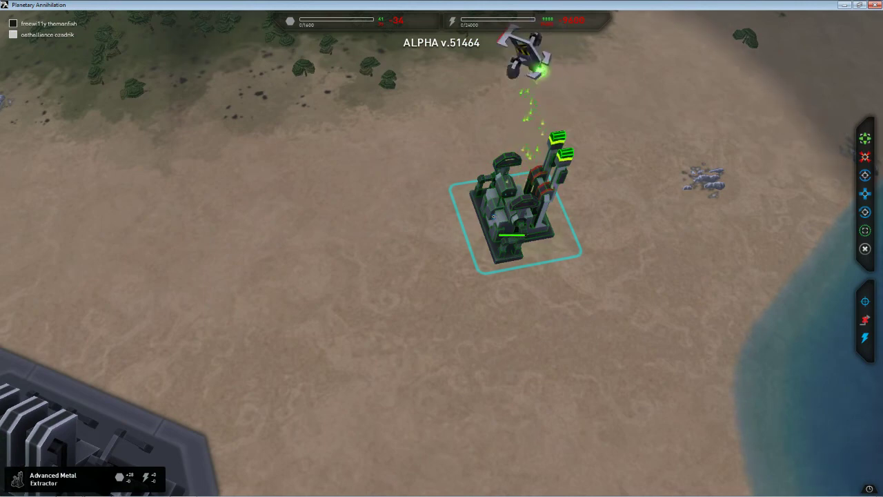
scroll(514, 221, "up", 1)
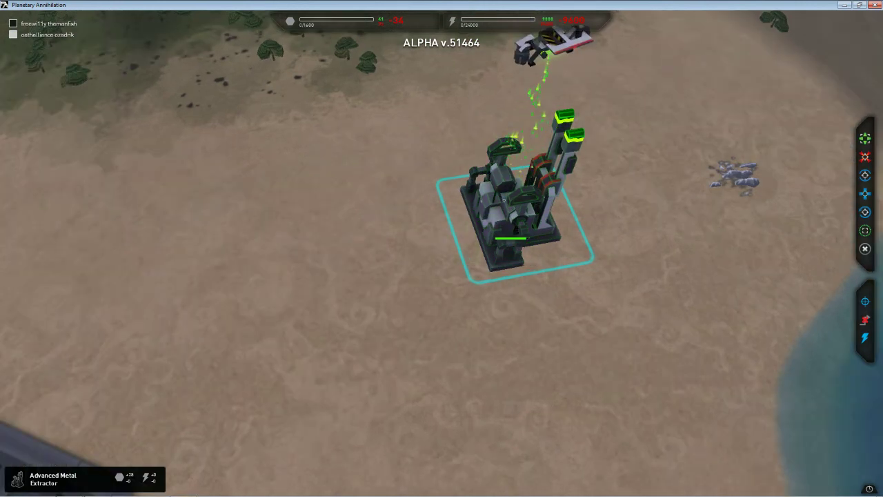
scroll(504, 200, "down", 2)
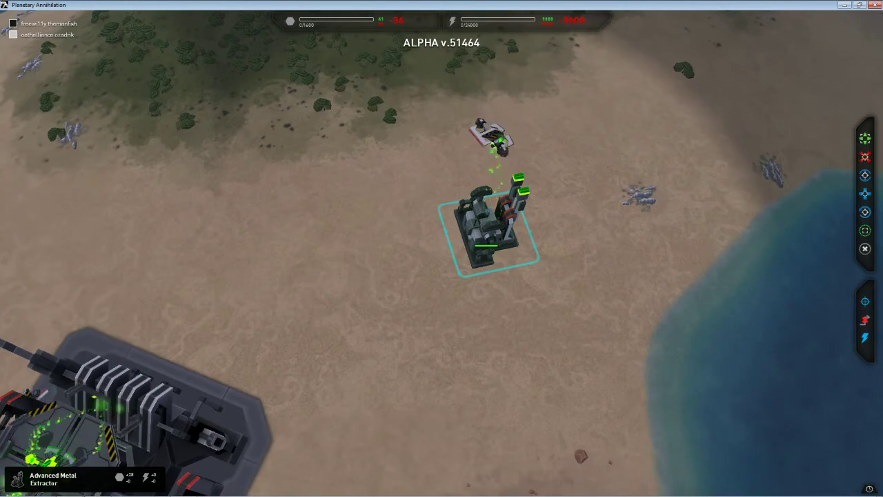
key("Down")
key("Left")
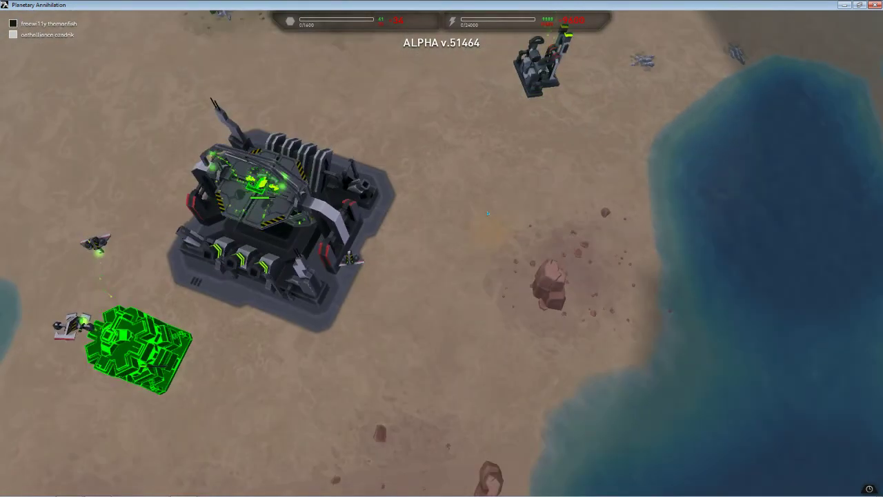
key("Up")
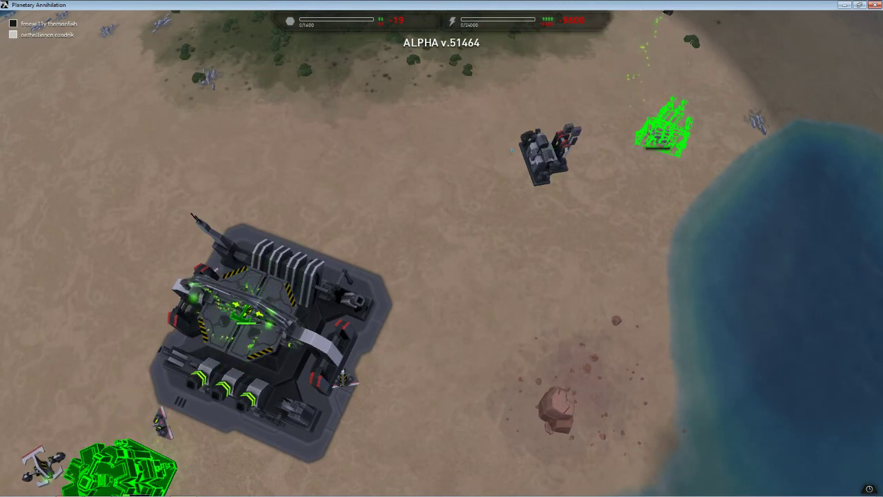
Jump the view to the waterside base where the large octagonal structure is rising.
mouse_move(545, 155)
key("c")
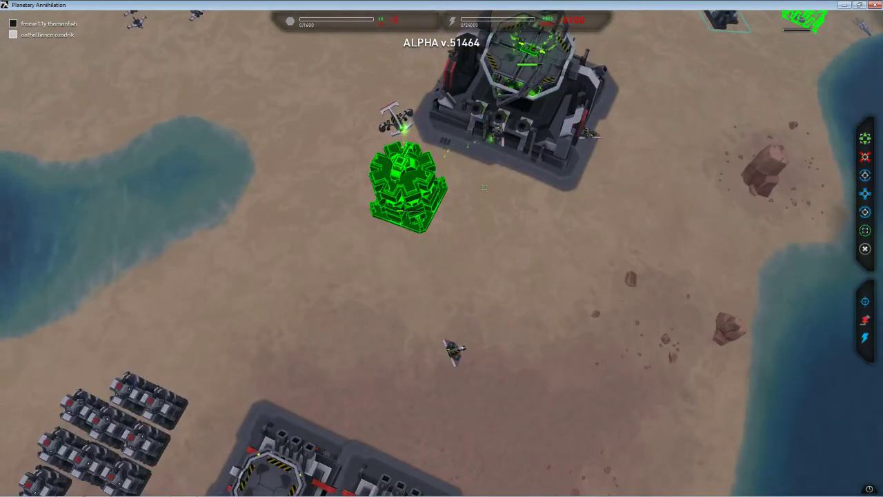
scroll(486, 189, "down", 3)
scroll(456, 262, "up", 3)
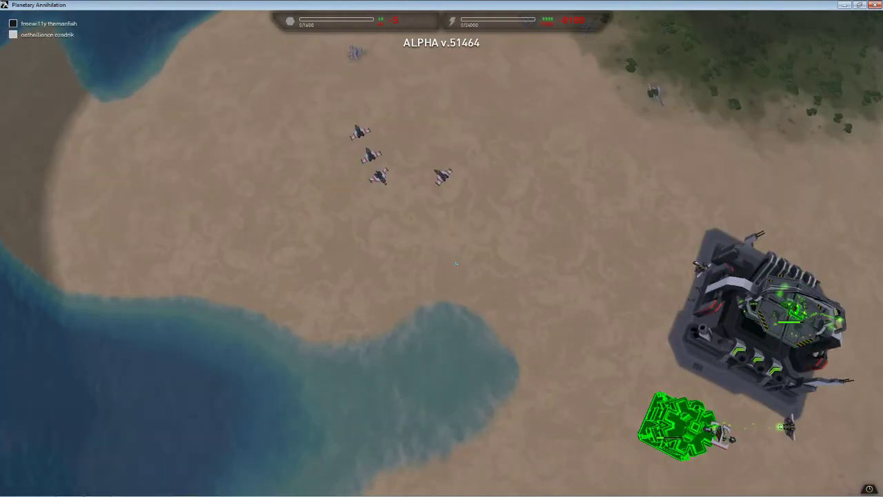
key("Right")
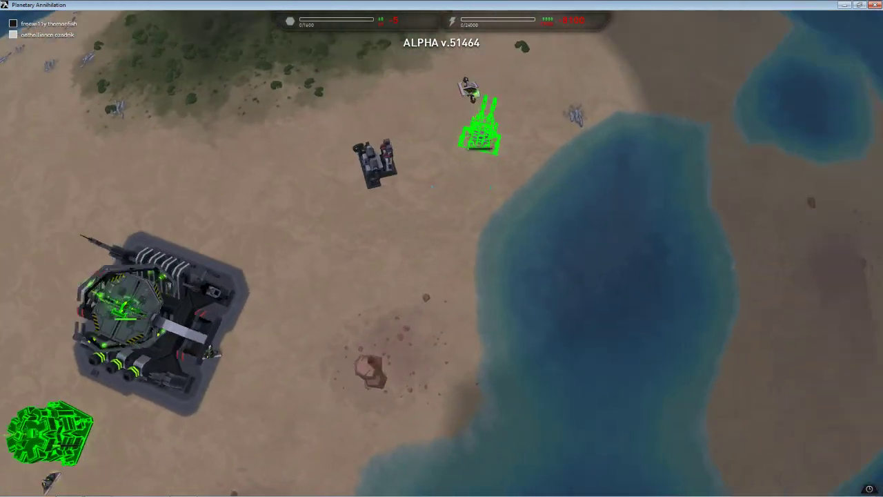
key("c")
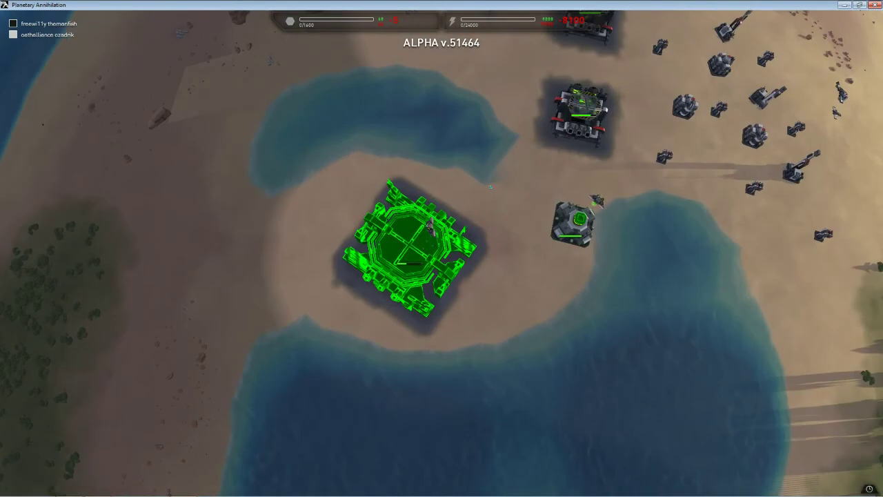
scroll(569, 220, "up", 3)
Select the Energy Storage structure near the base.
left_click(569, 219)
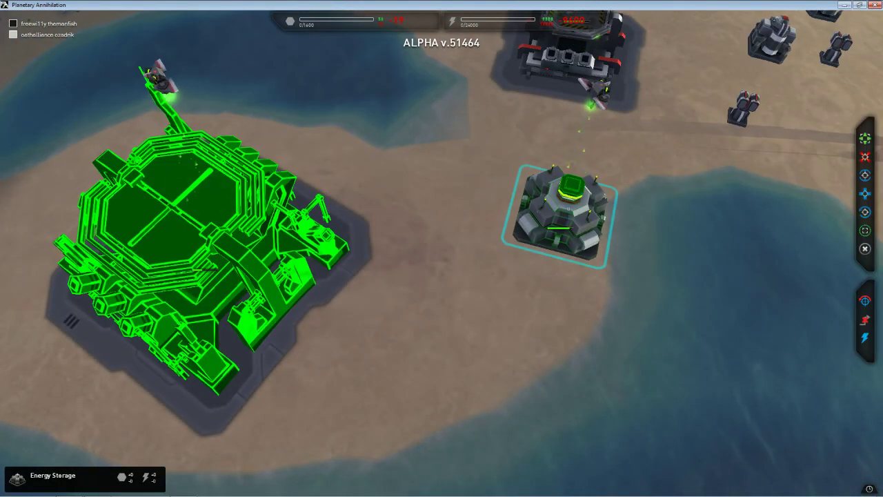
scroll(568, 208, "up", 2)
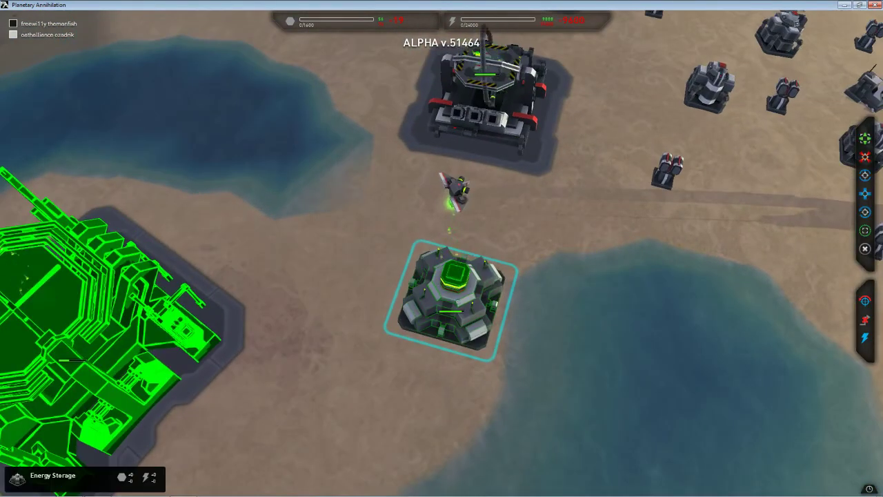
scroll(449, 296, "up", 2)
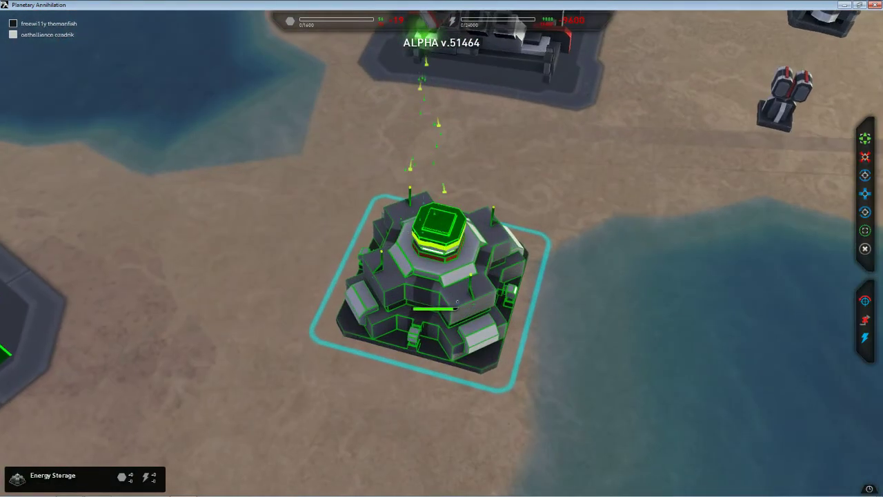
scroll(457, 302, "down", 3)
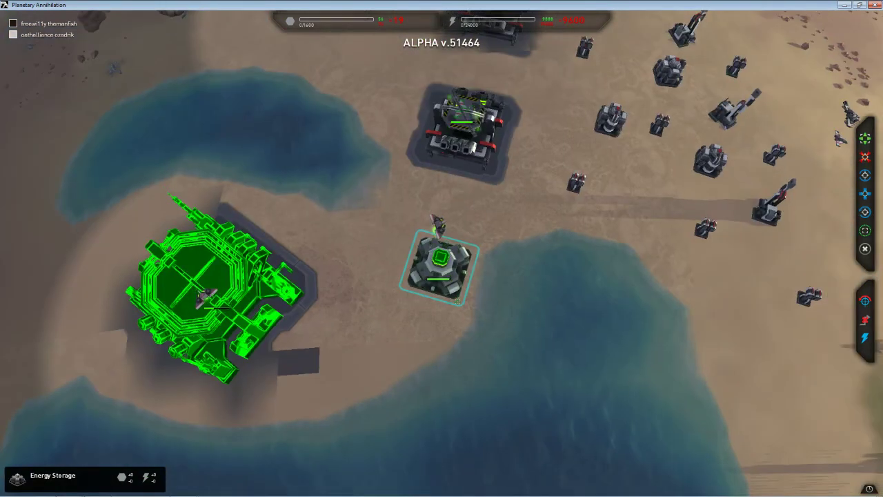
scroll(457, 302, "down", 3)
scroll(457, 302, "down", 2)
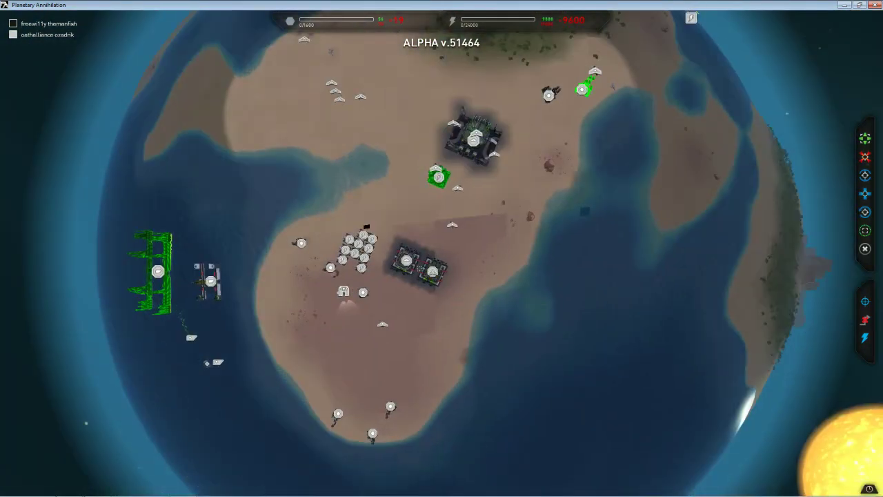
scroll(381, 221, "up", 2)
scroll(381, 221, "up", 5)
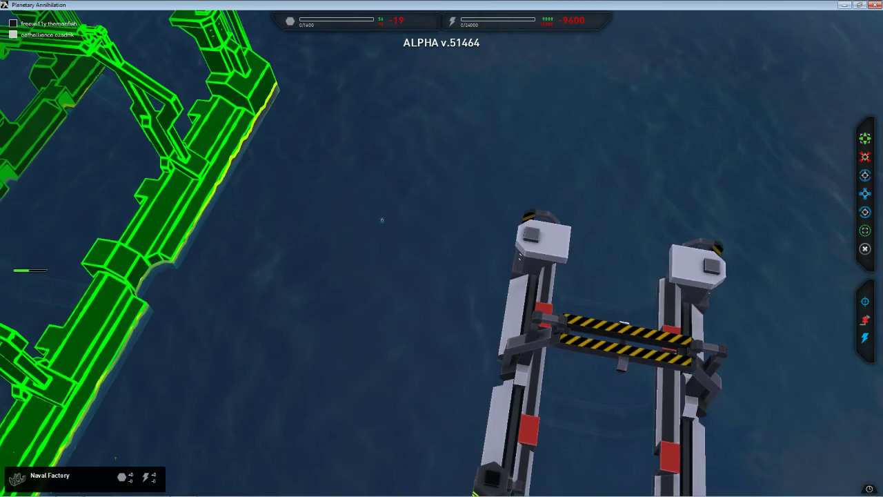
scroll(381, 220, "down", 3)
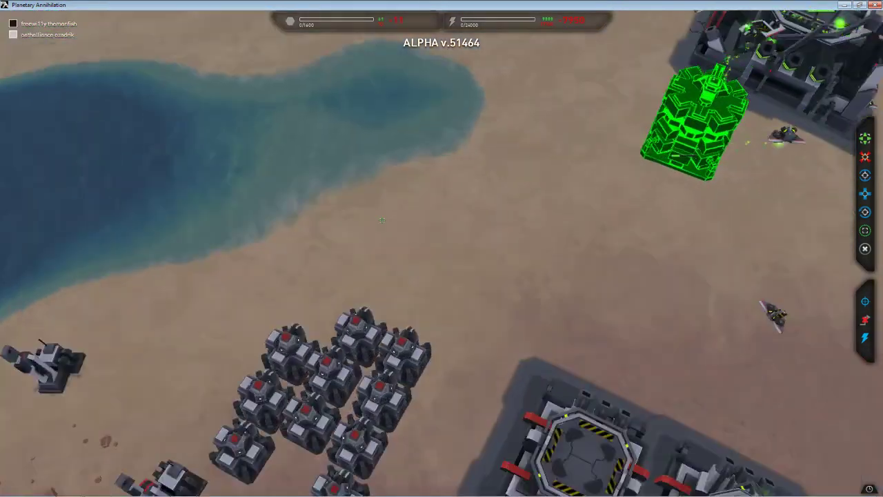
scroll(507, 214, "up", 2)
scroll(507, 215, "down", 2)
scroll(507, 214, "up", 3)
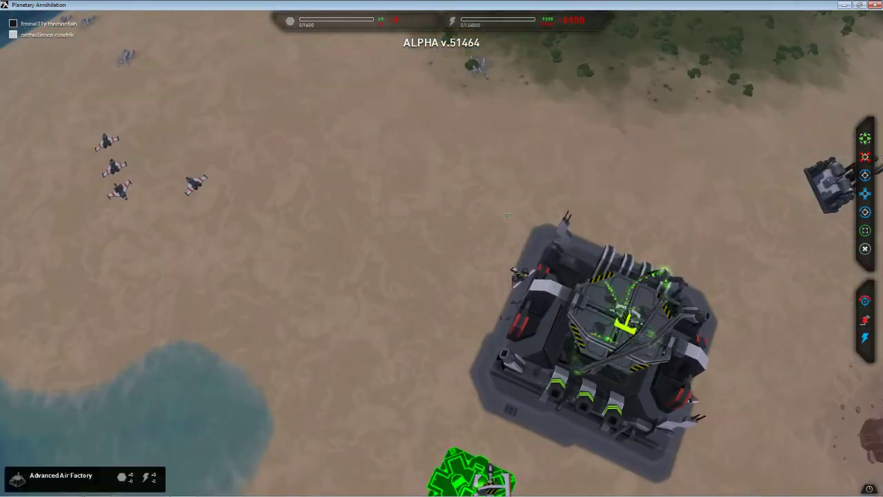